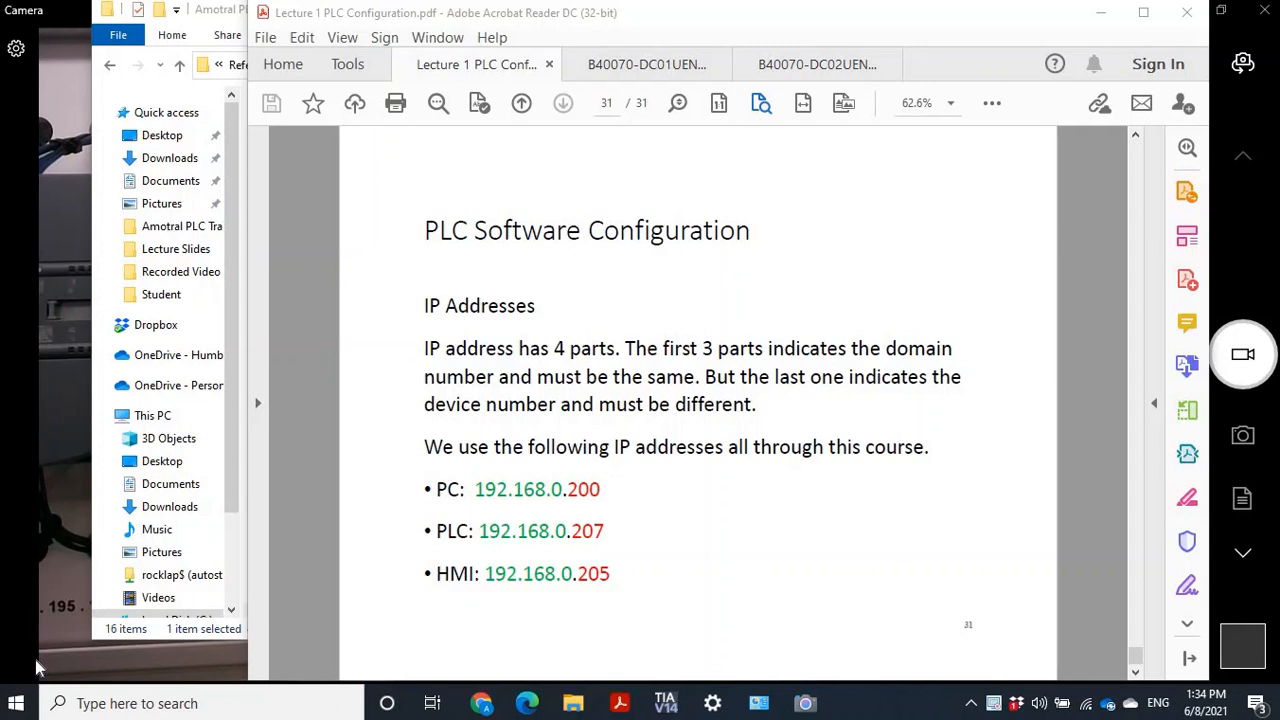
Review the slides on the PLC-HMI-PC connection and the IP addresses in the Lecture 1 PLC Configuration PDF in Acrobat Reader.
click(619, 703)
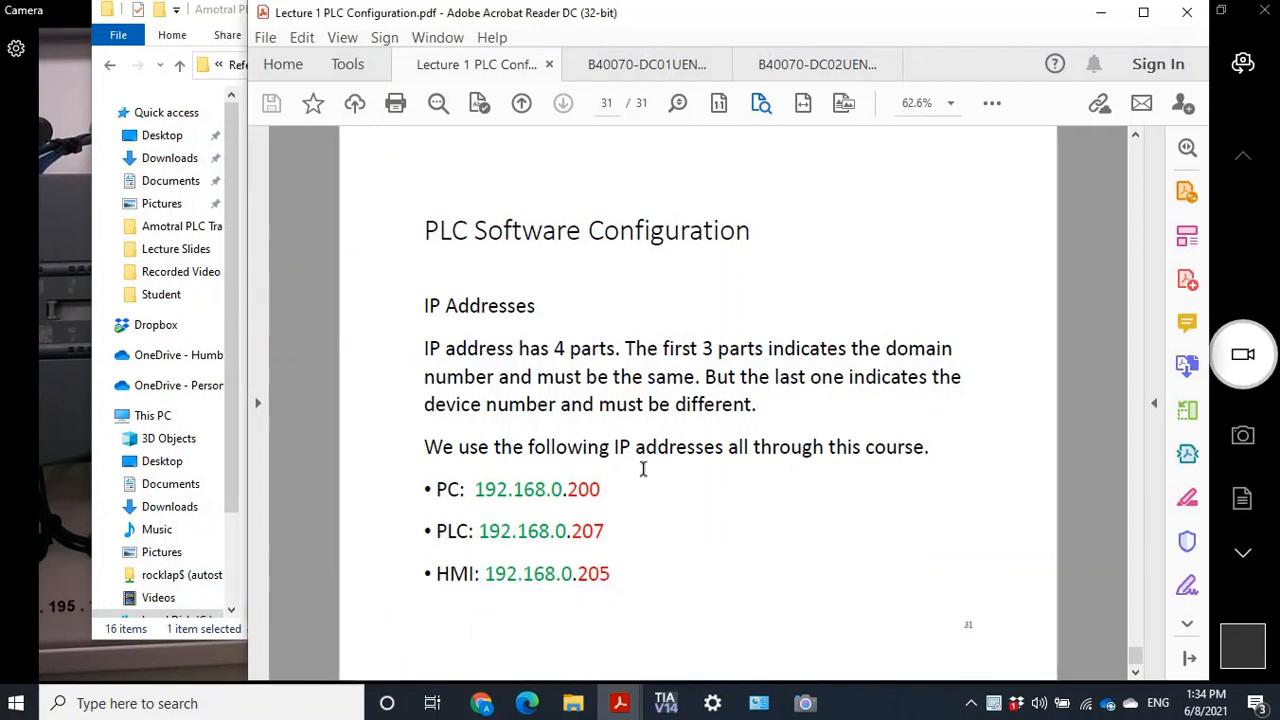
scroll(643, 468, up, 5)
scroll(643, 468, up, 3)
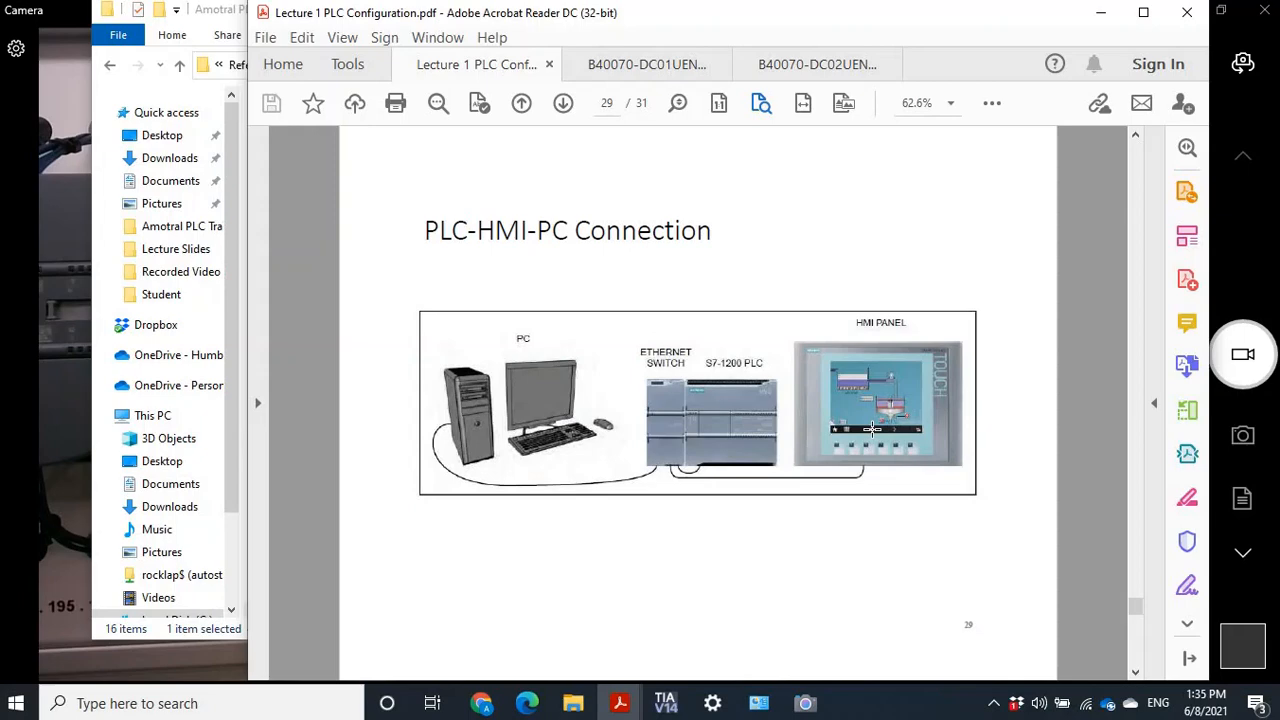
scroll(872, 429, down, 2)
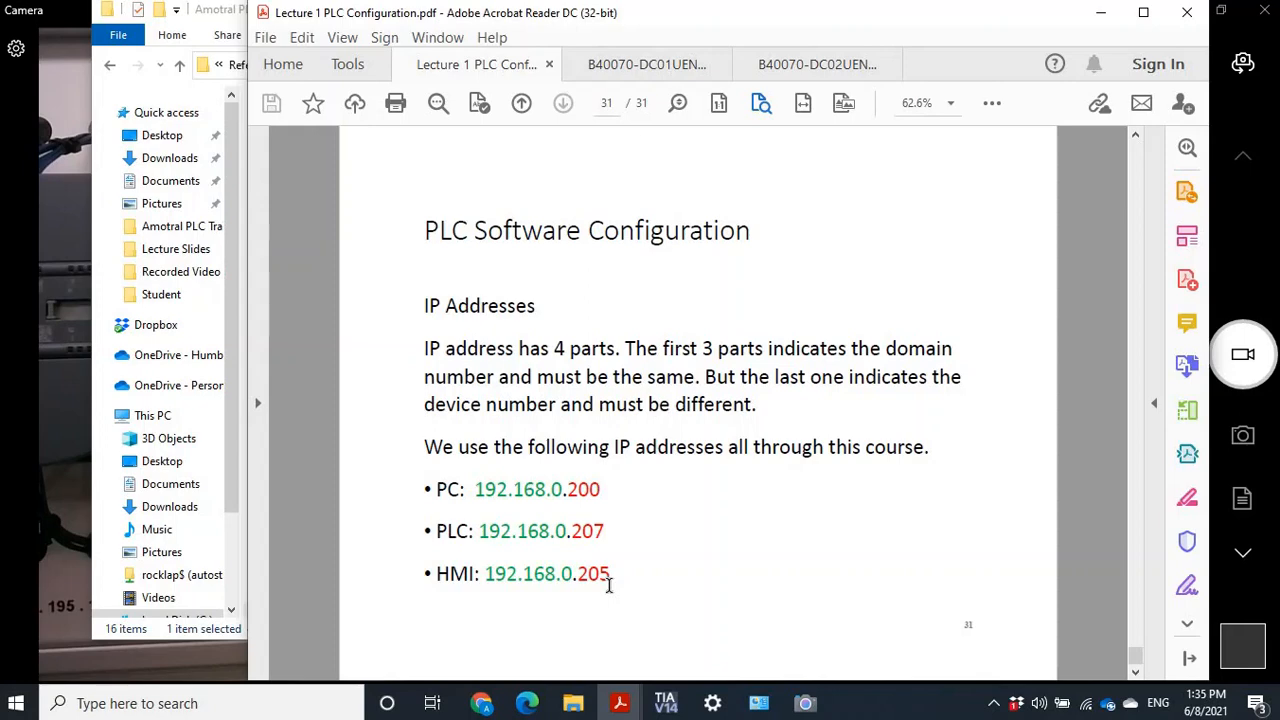
Skim the Basic HMI Panel Operation packet for the HMI IP address instructions and return to the lecture's IP address slide.
click(812, 66)
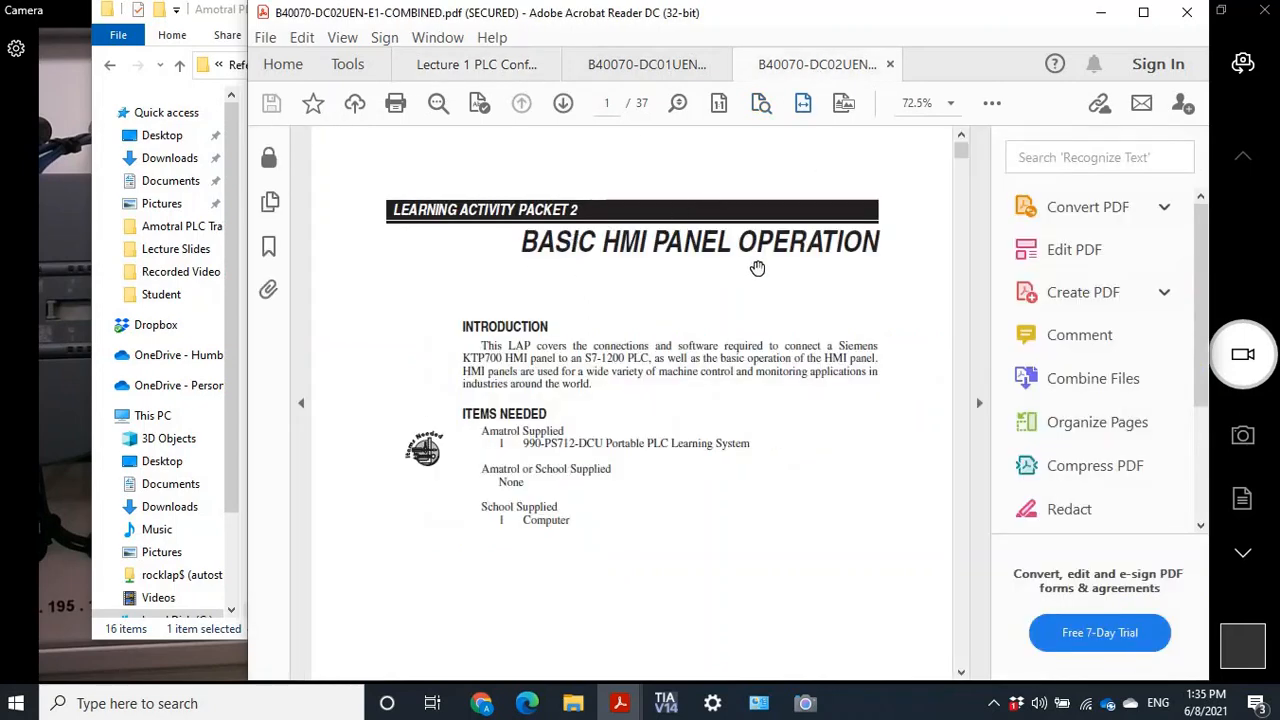
scroll(757, 268, down, 15)
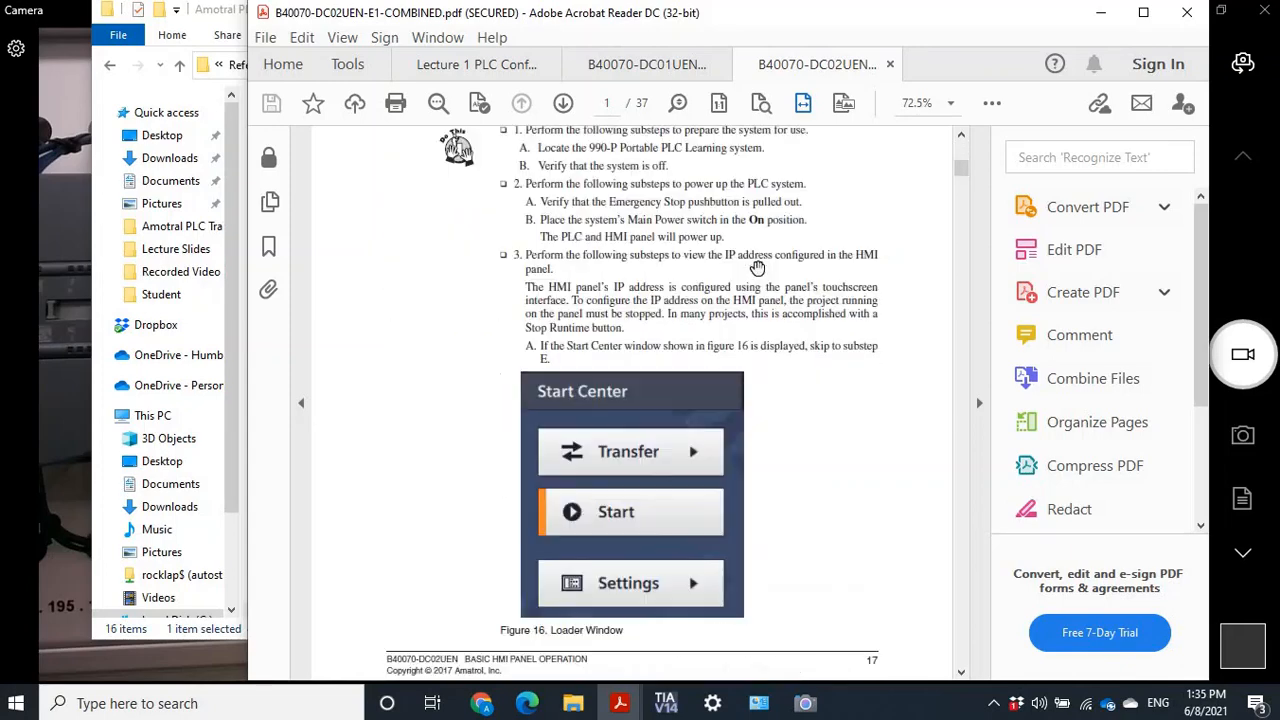
scroll(757, 268, down, 20)
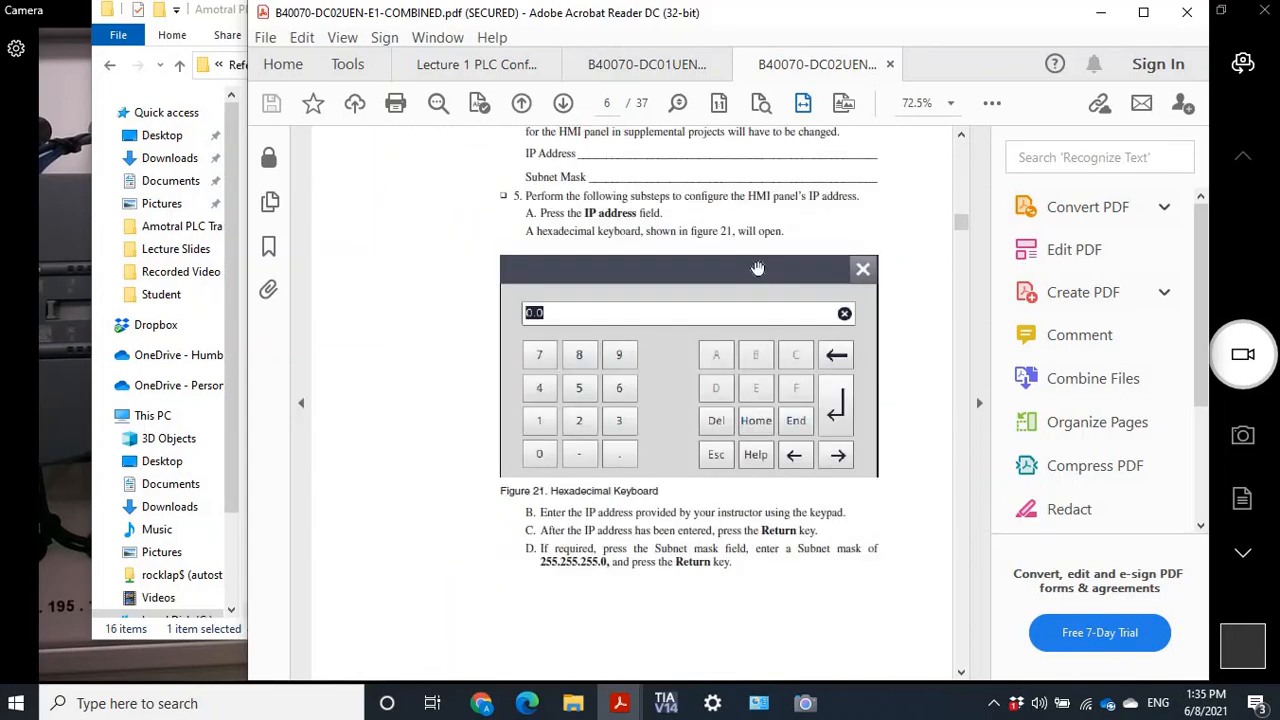
scroll(757, 268, down, 15)
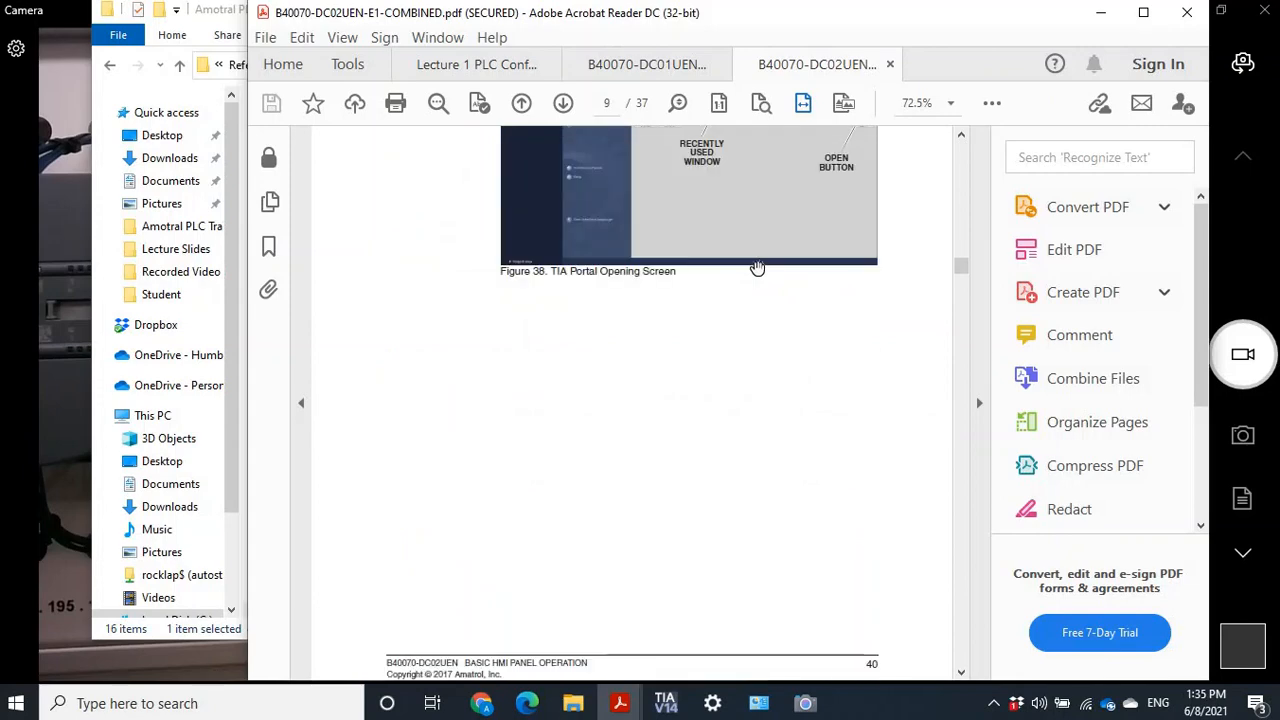
scroll(757, 268, up, 20)
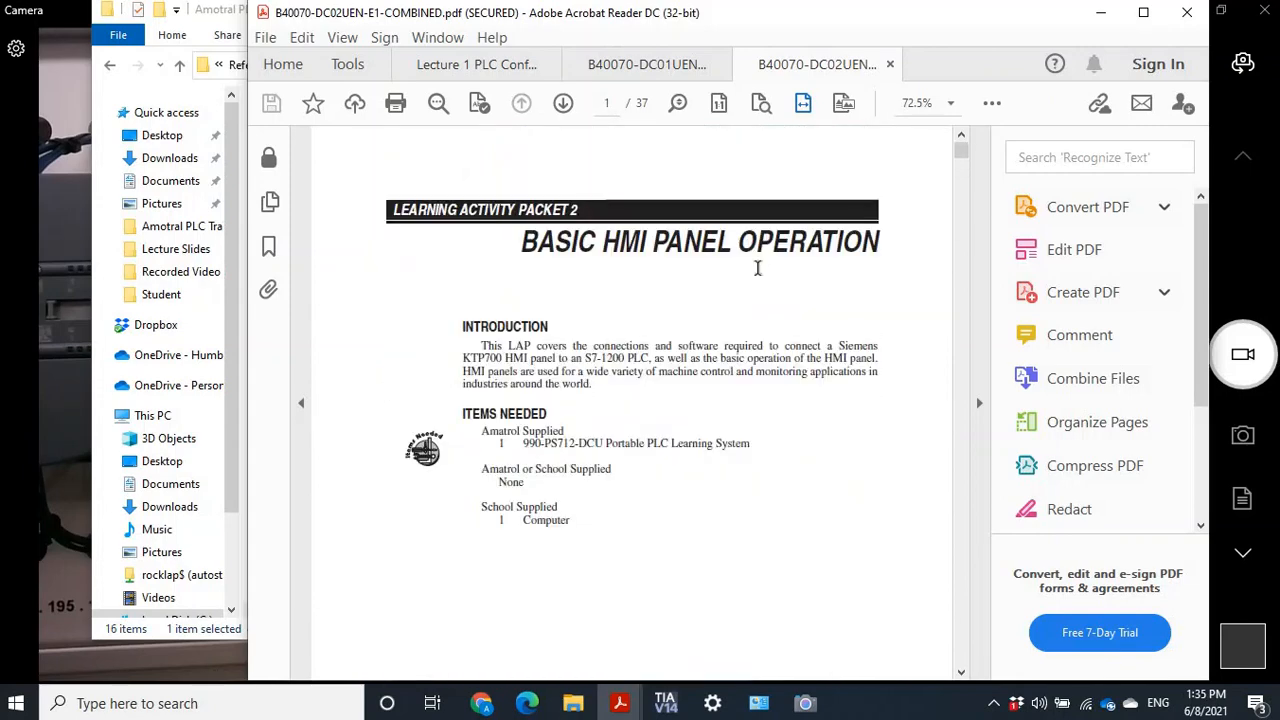
click(455, 68)
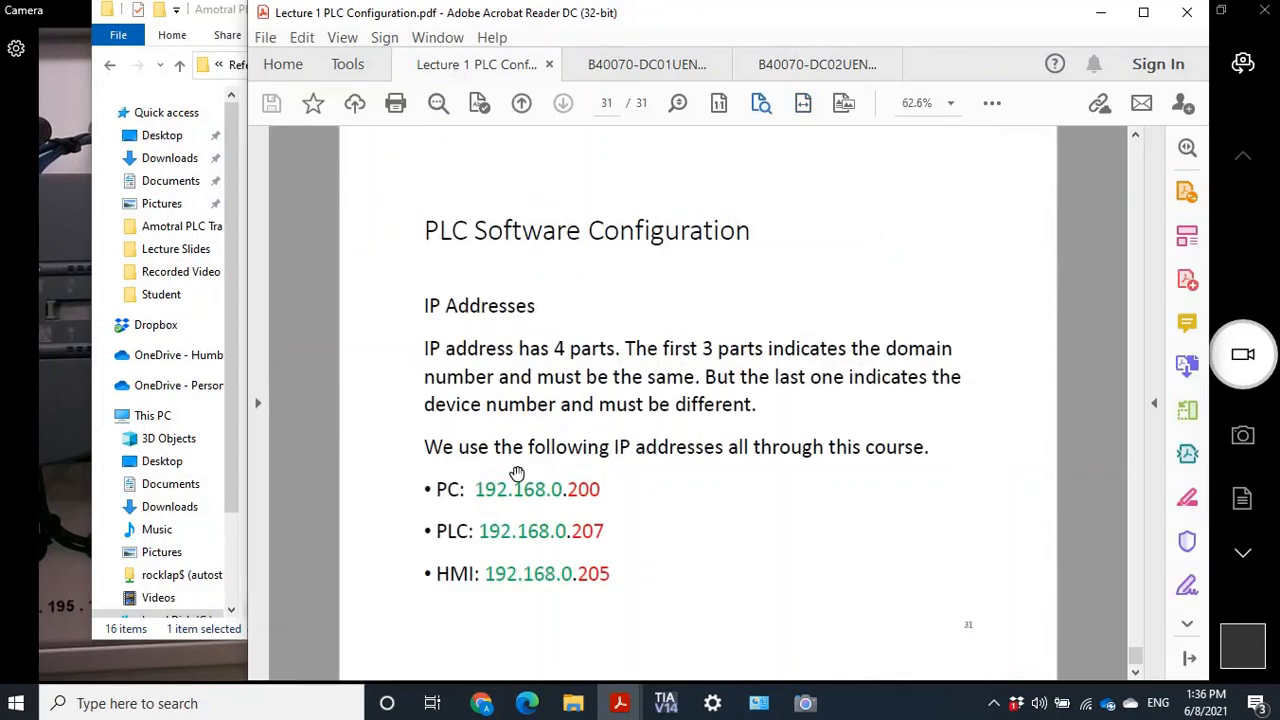
Switch between the Camera view and the lecture's IP address slide to check the IP address setup on the HMI panel.
click(806, 704)
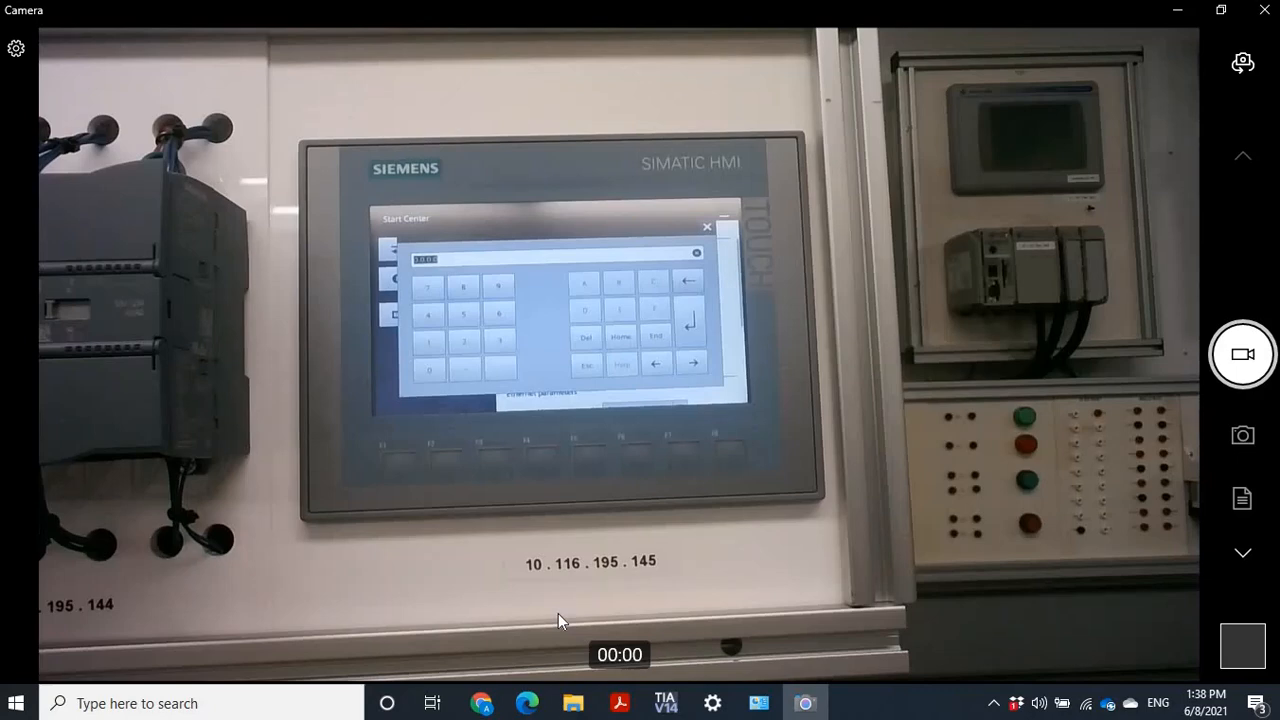
mouse_move(617, 708)
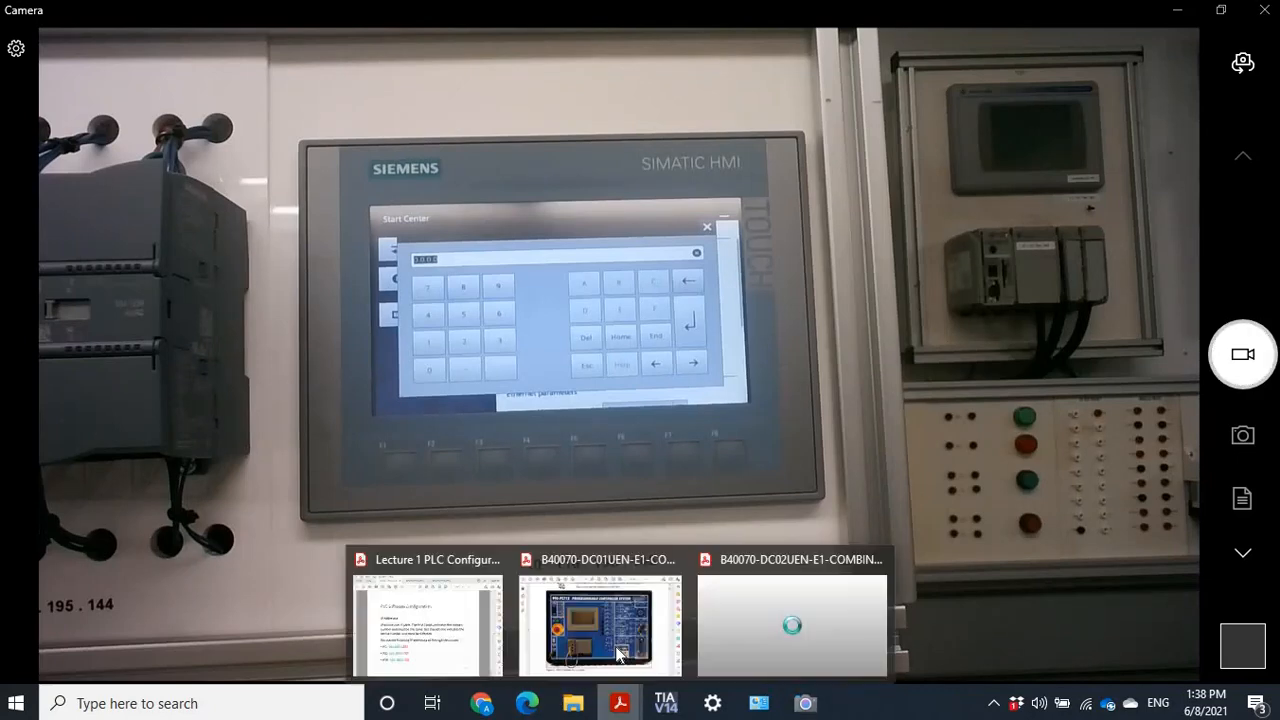
click(410, 631)
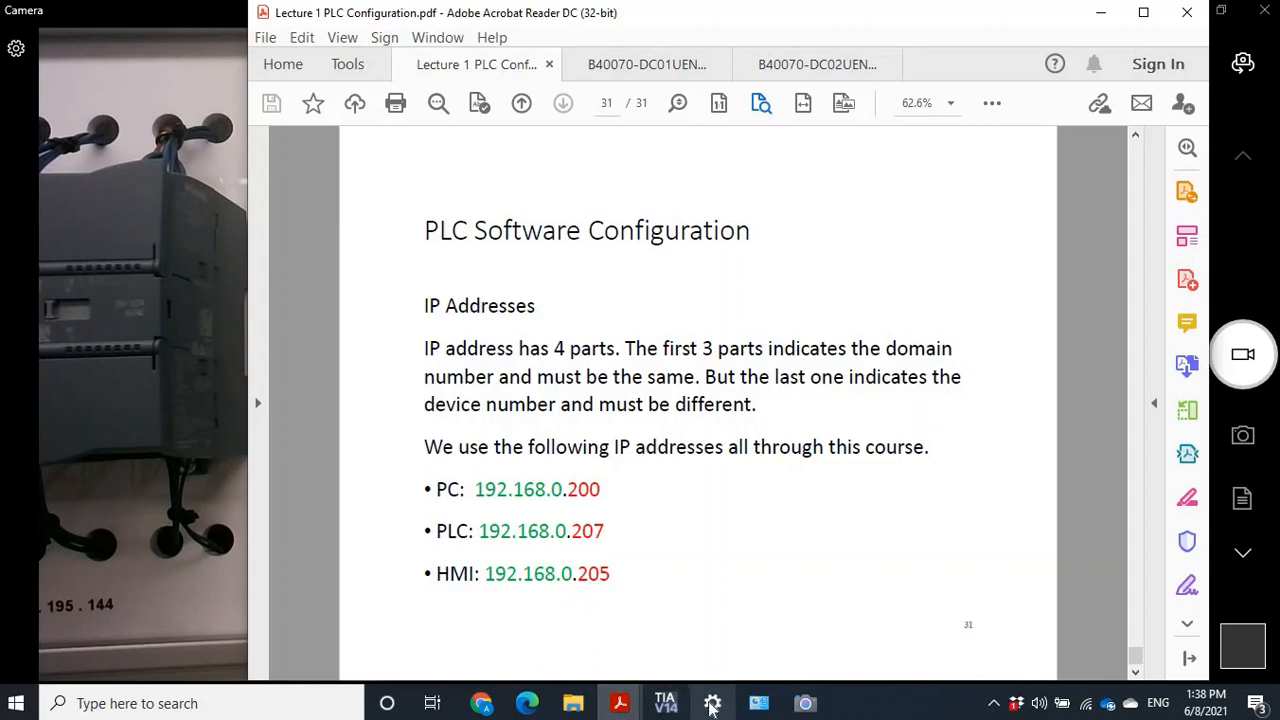
click(806, 704)
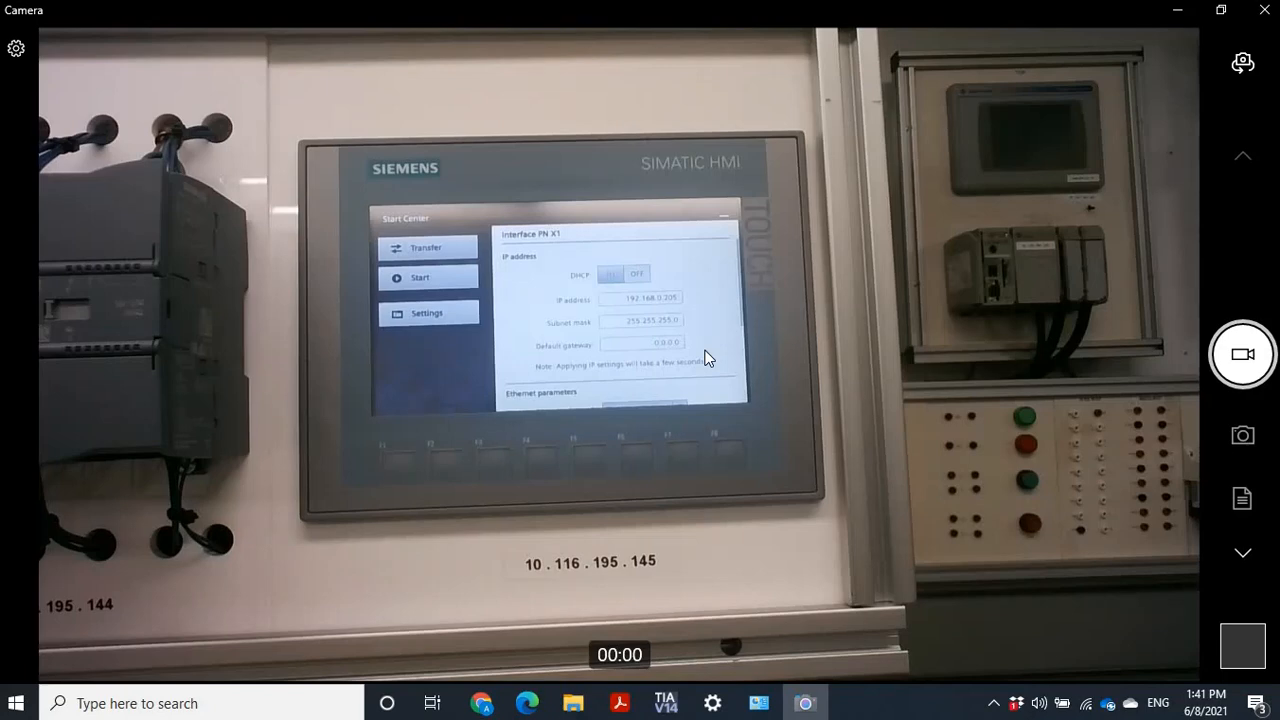
Switch to TIA Portal, stop monitoring the Main [OB1] block and take PLC_1 offline.
click(668, 704)
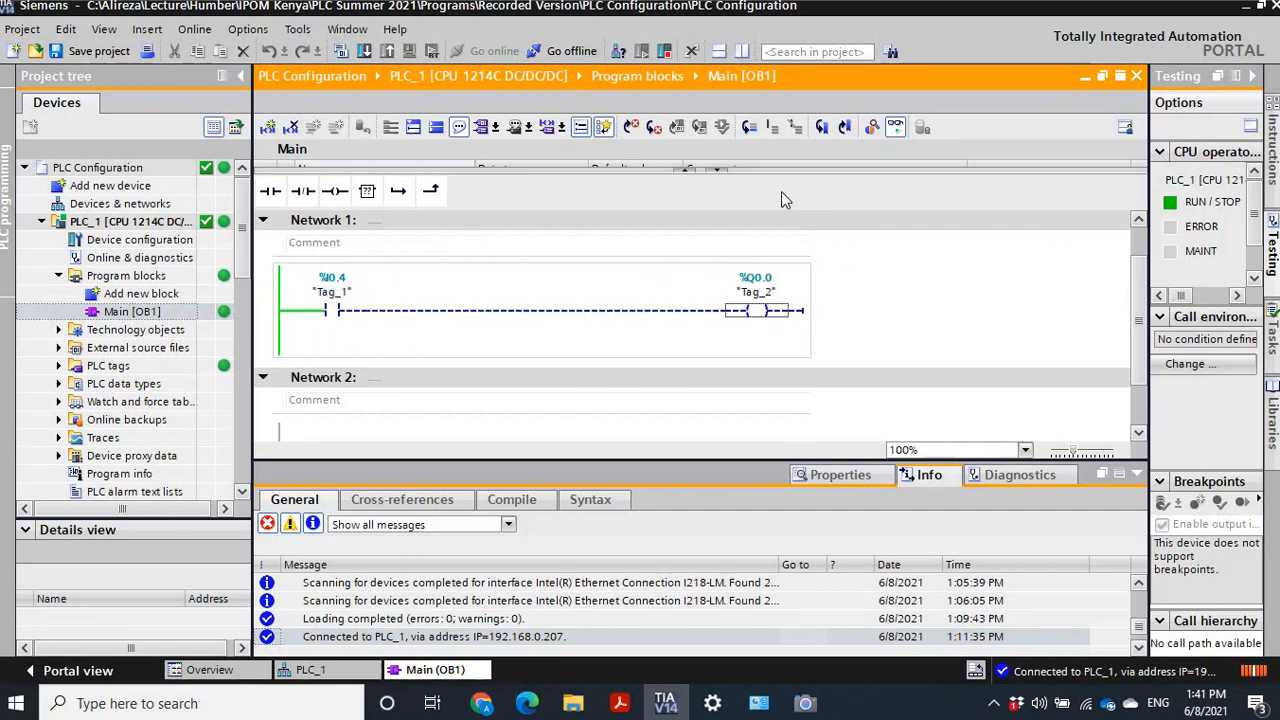
click(896, 131)
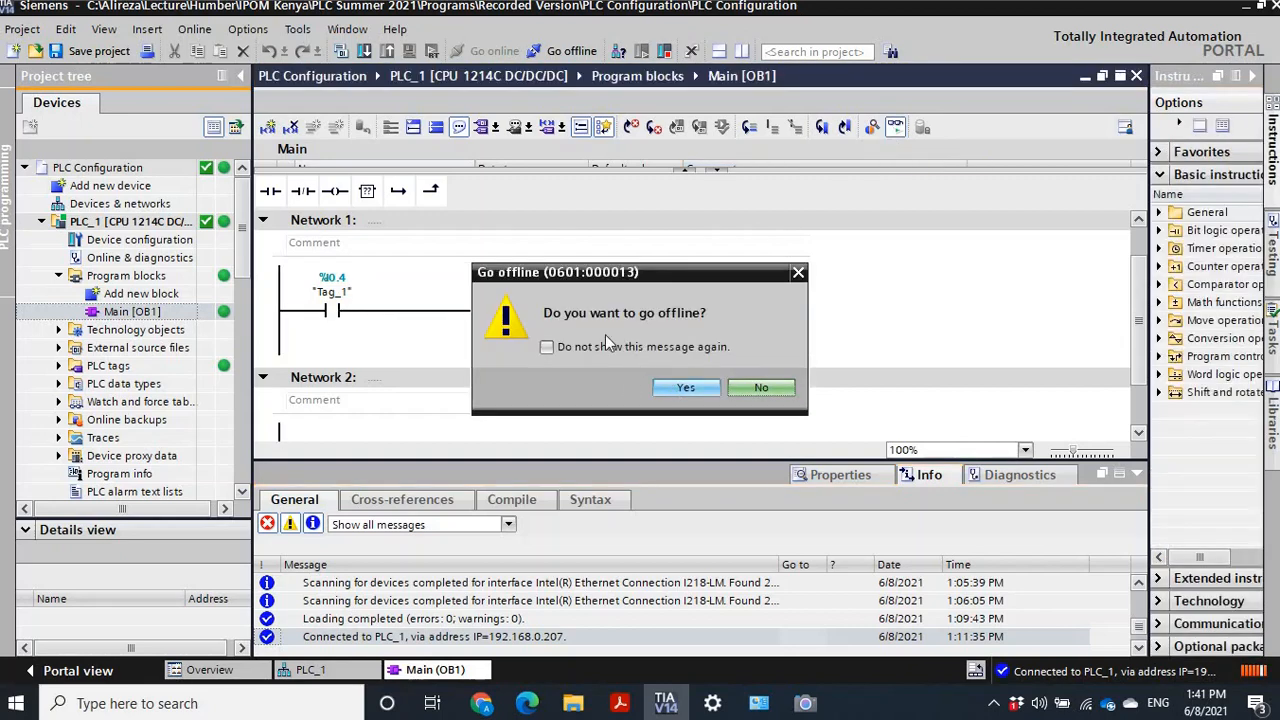
click(683, 386)
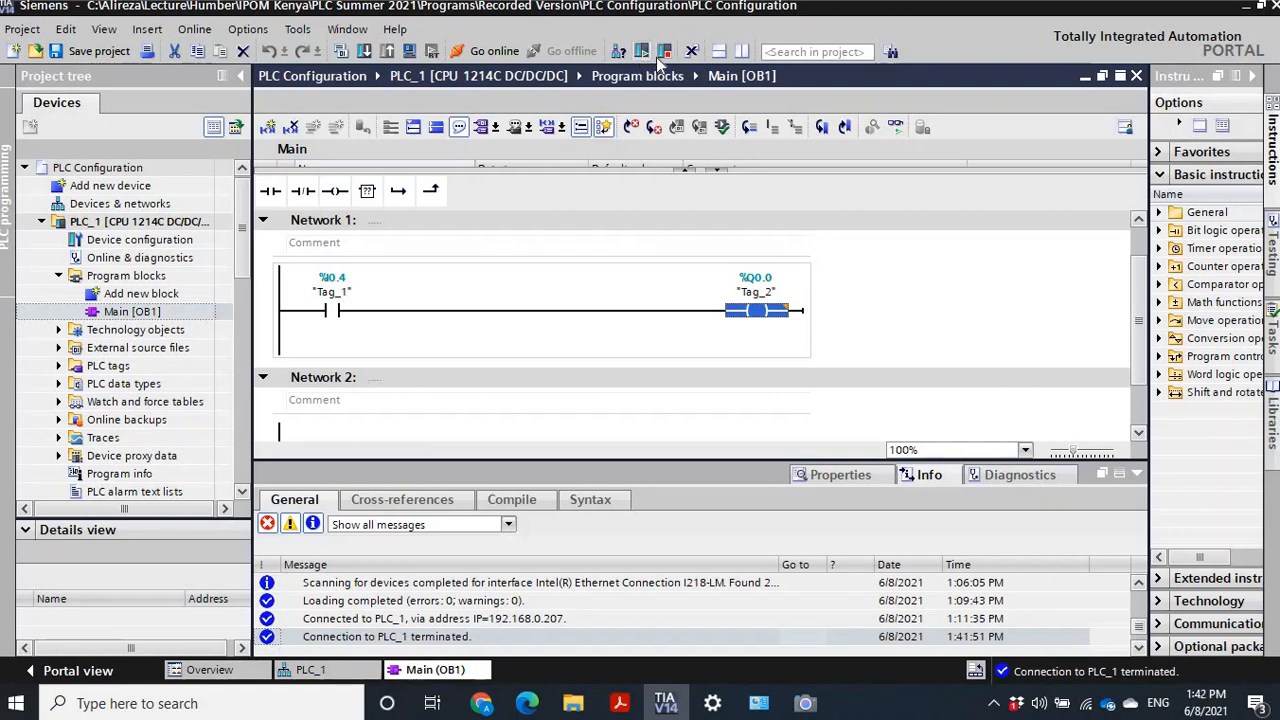
click(955, 408)
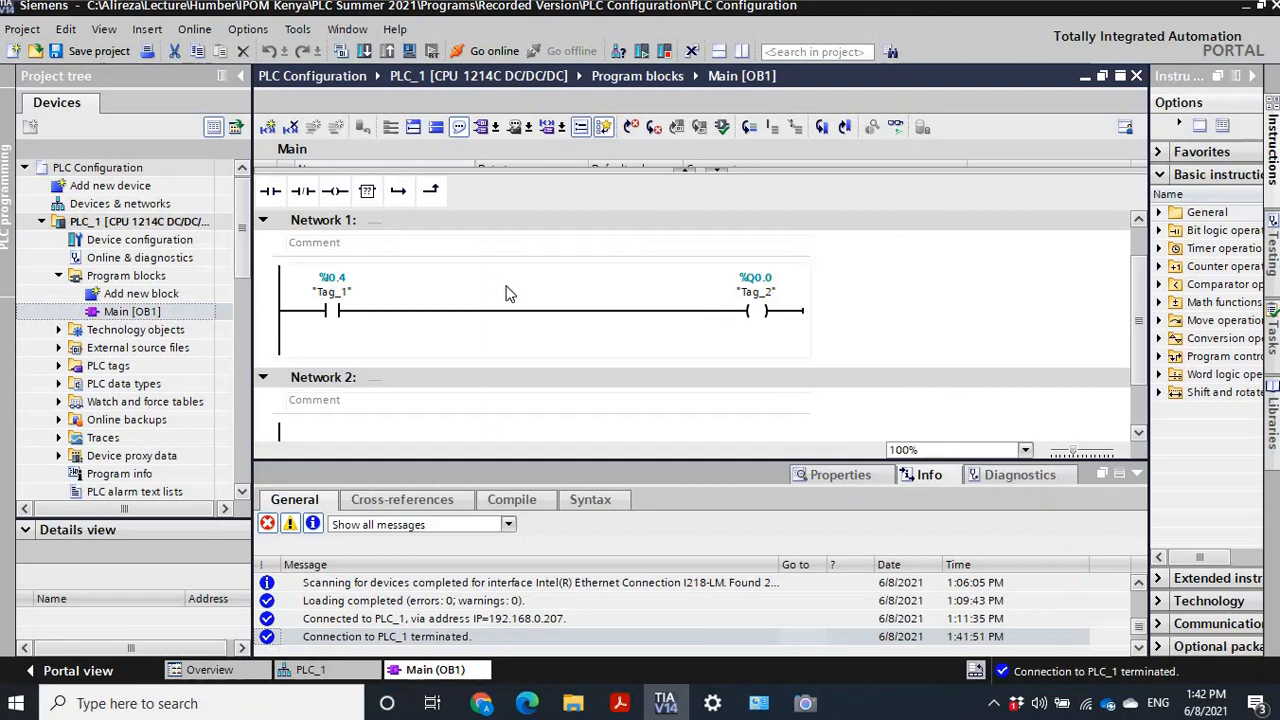
Add a 7'' KTP700 Basic HMI panel, article number 6AV2 123-2GB03-0AX0, to the PLC Configuration project with the device wizard enabled.
click(104, 189)
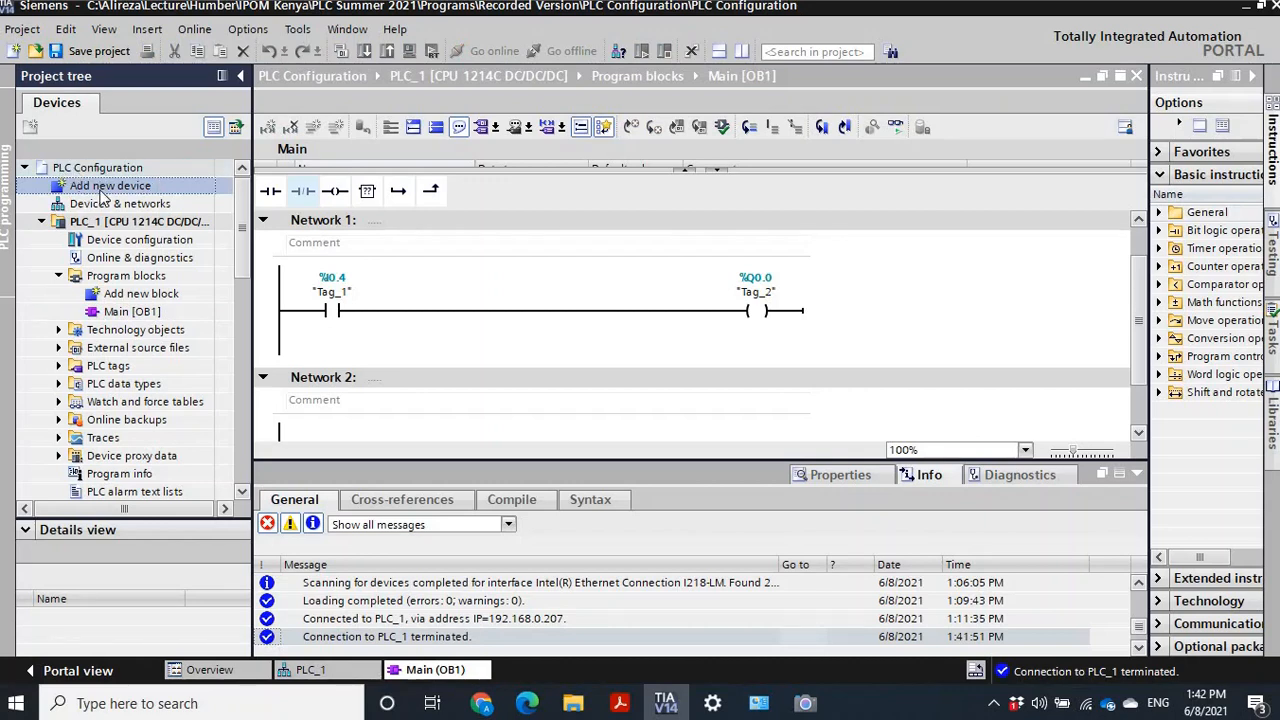
double_click(103, 188)
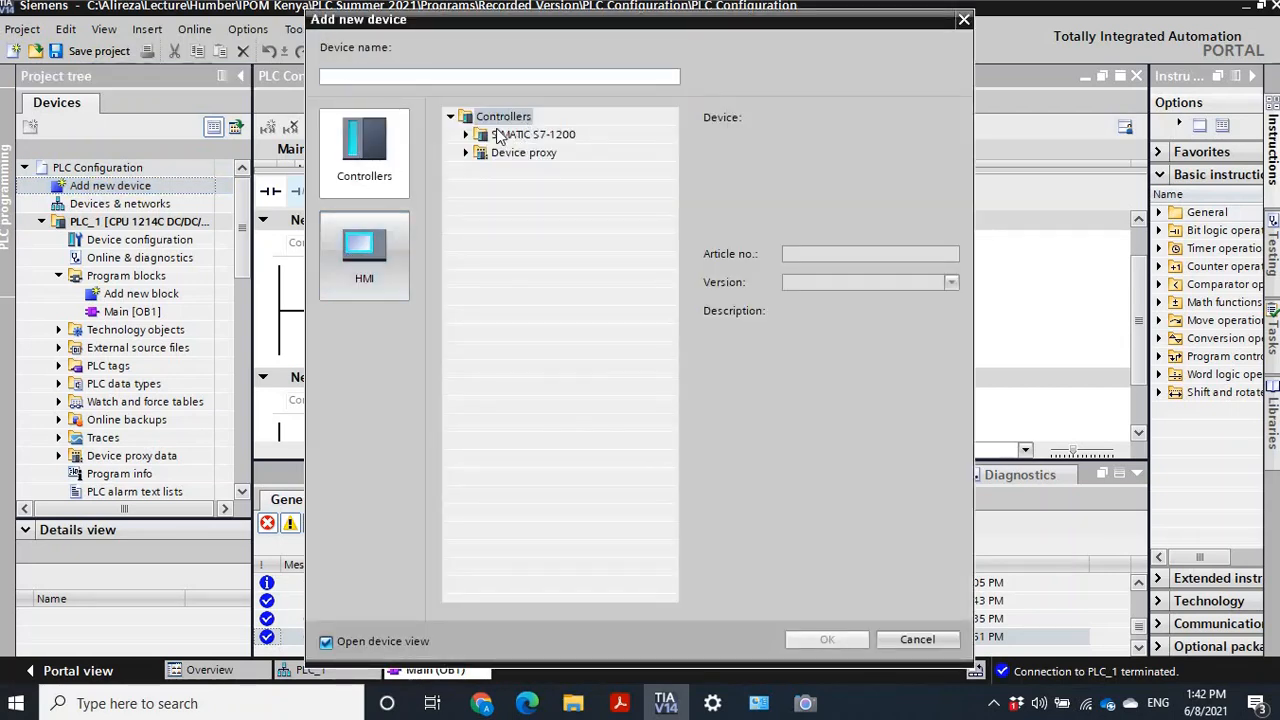
click(356, 254)
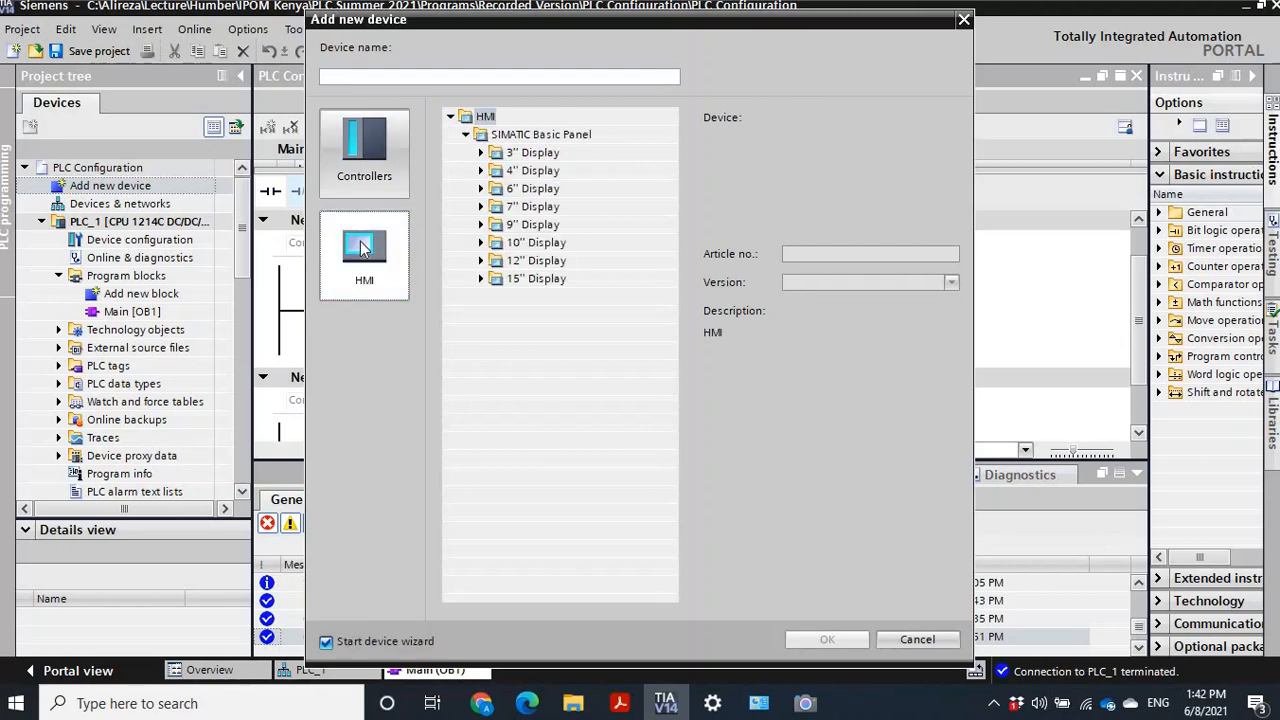
click(481, 208)
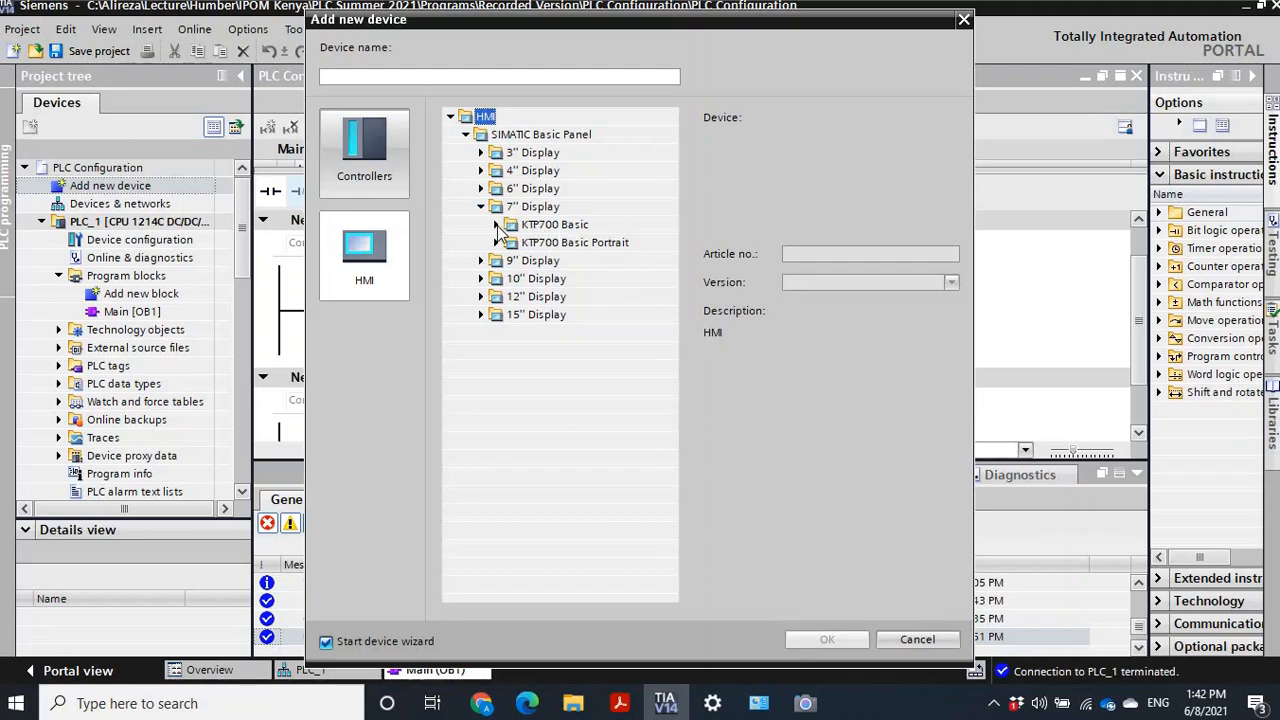
click(496, 226)
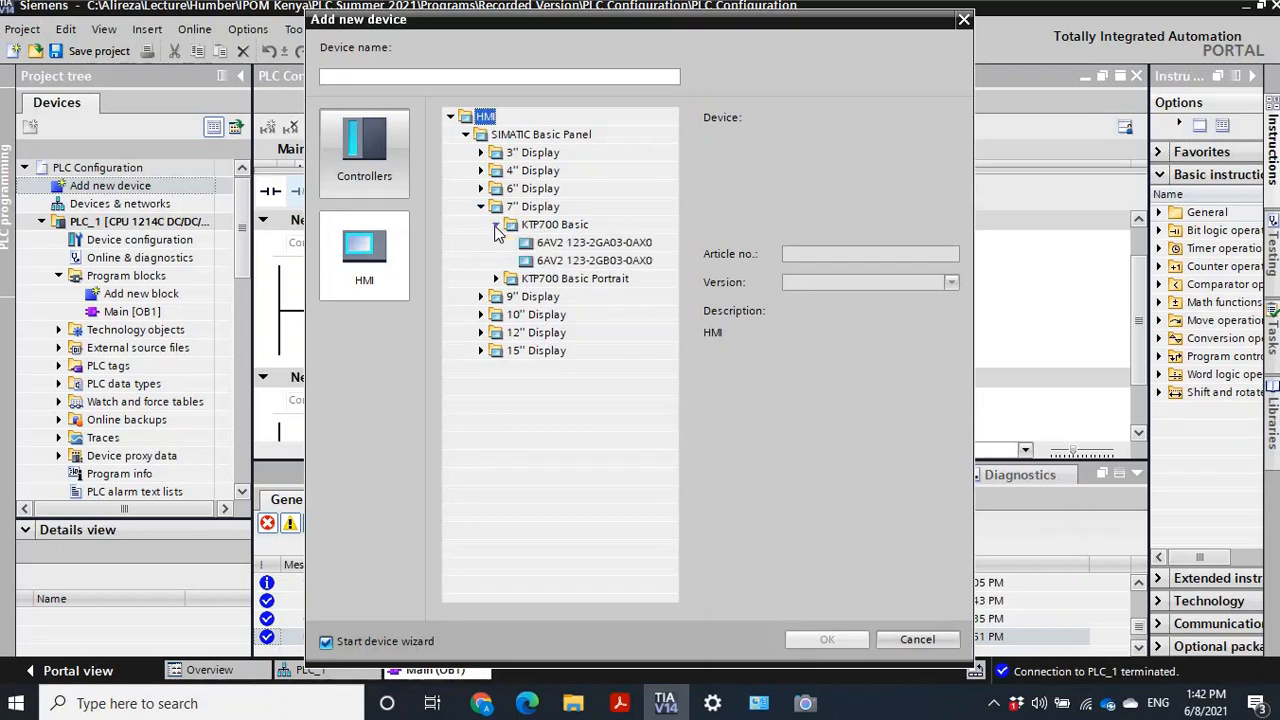
click(548, 261)
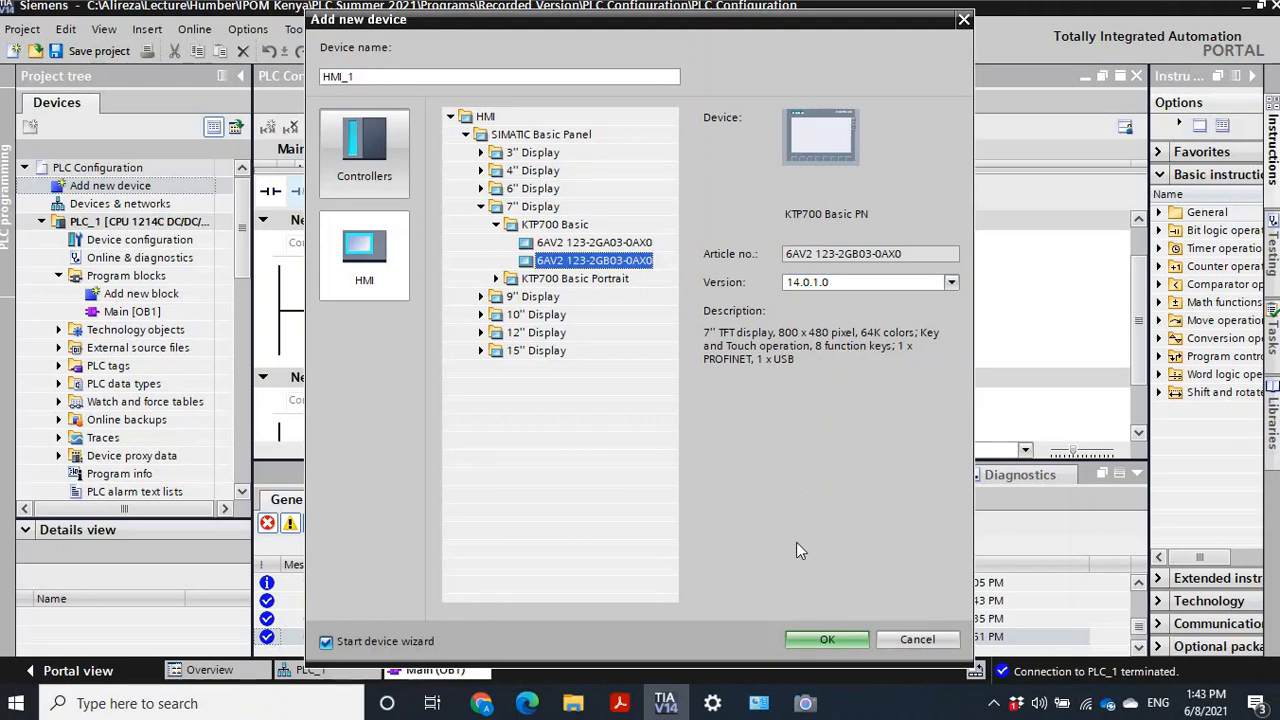
click(827, 640)
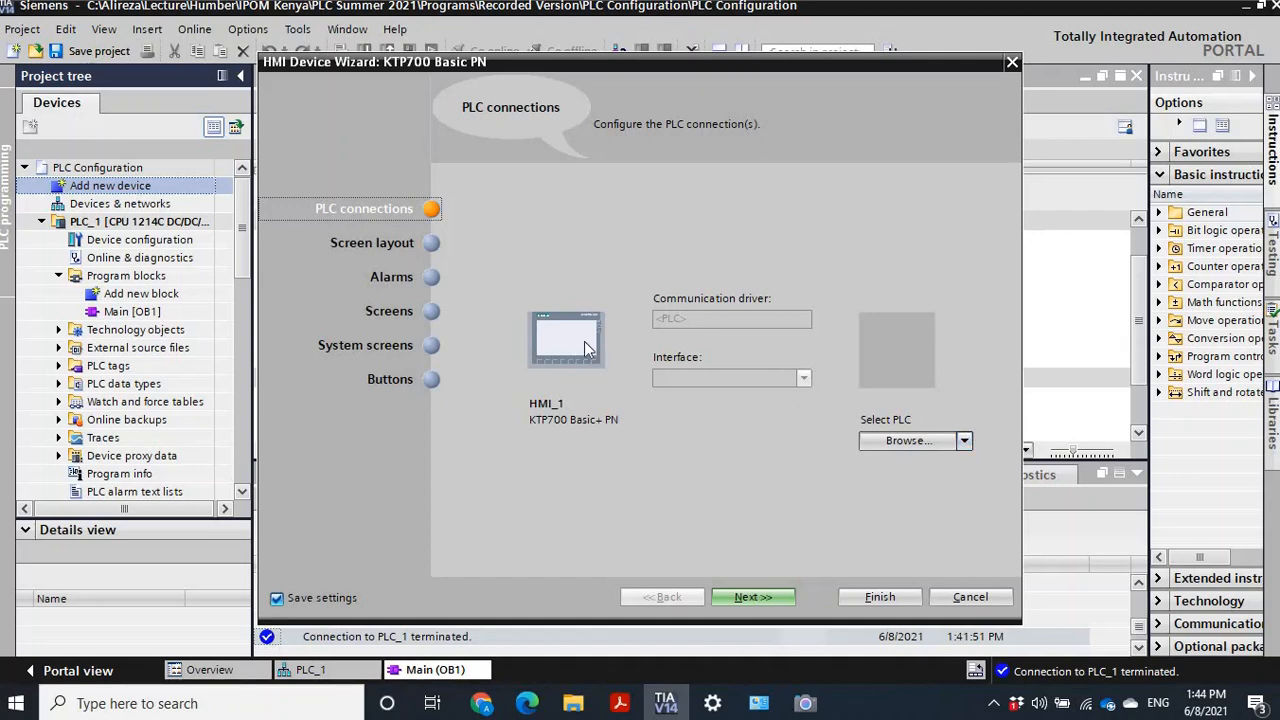
Connect the new HMI panel to PLC_1 and proceed to the screen layout settings.
click(965, 443)
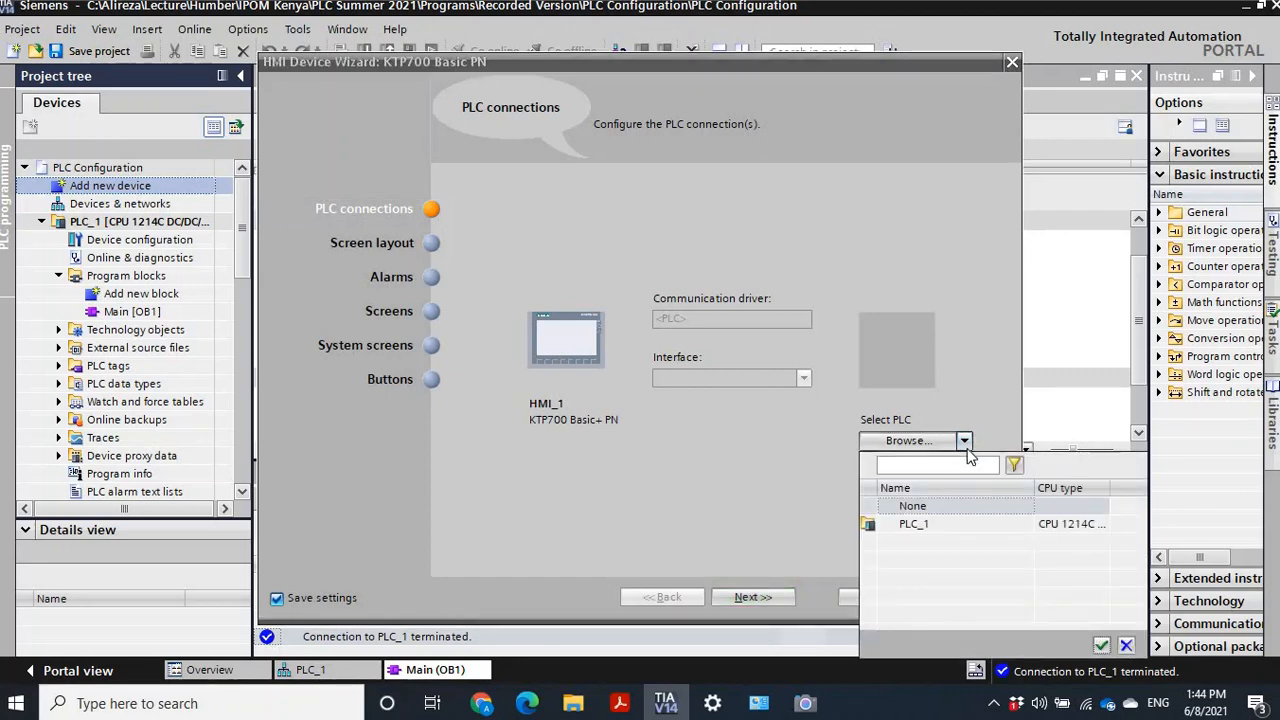
click(912, 528)
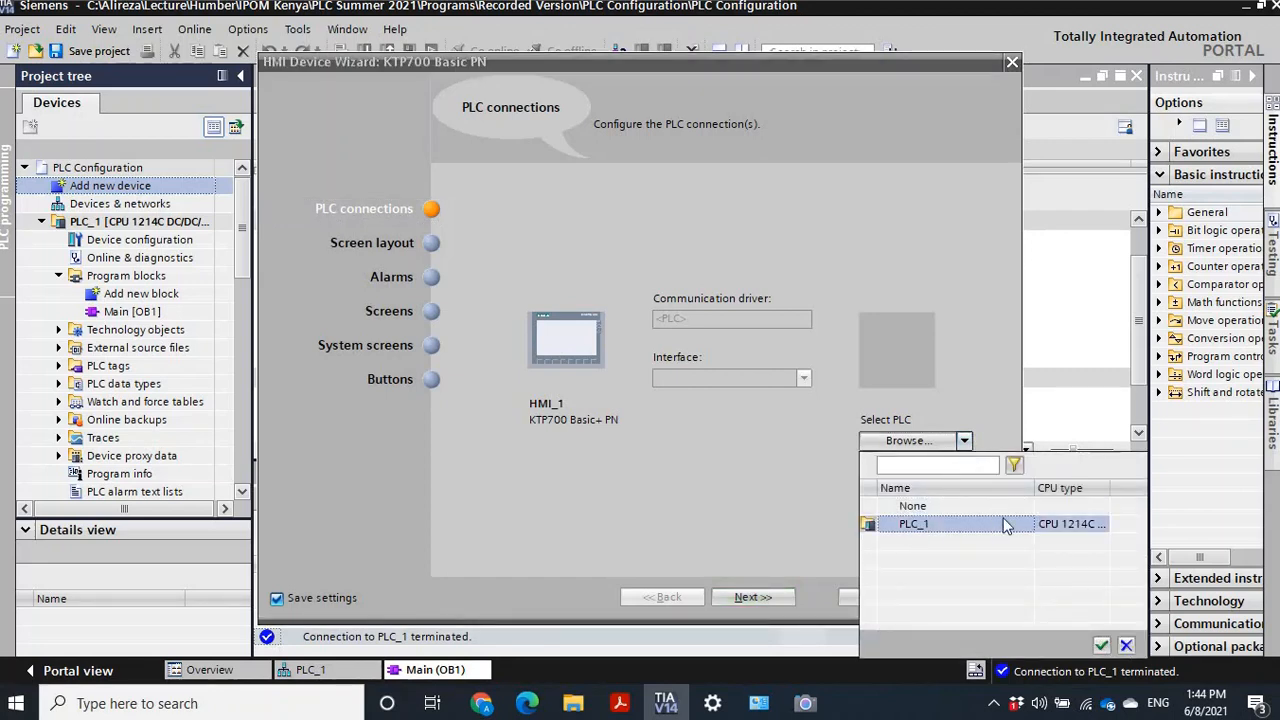
click(1101, 645)
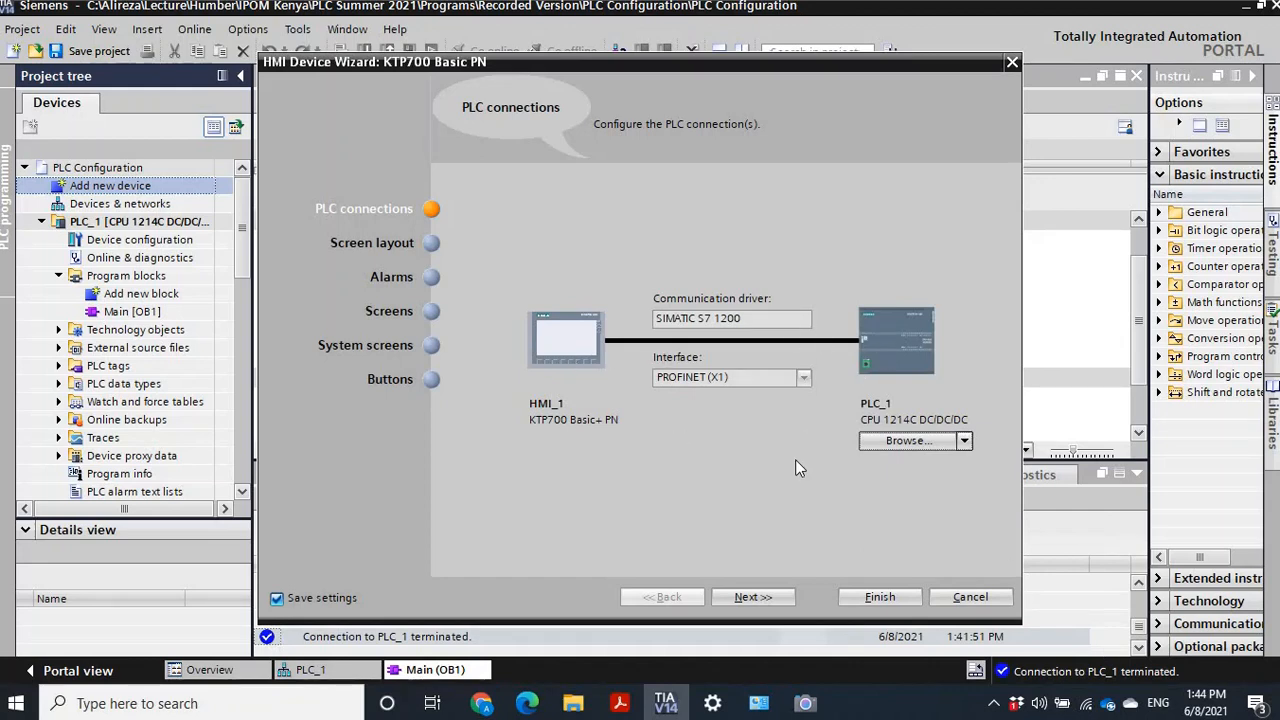
click(756, 600)
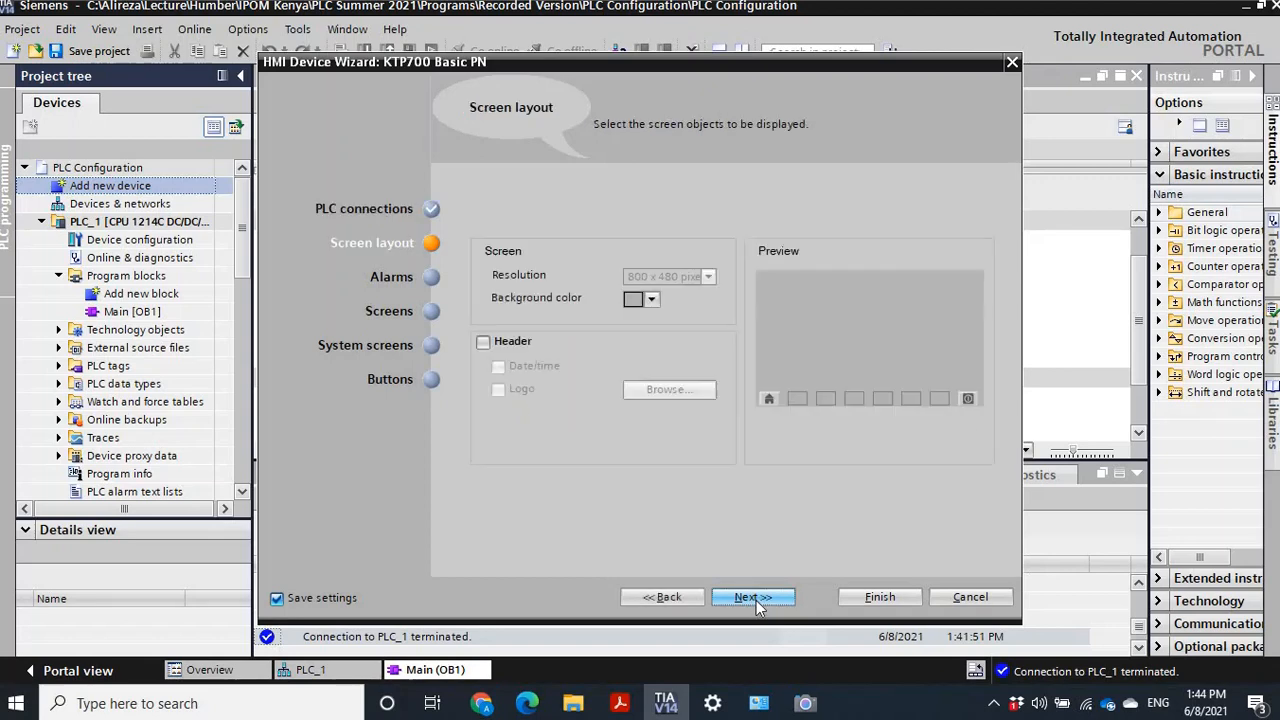
Leave the screen header disabled, accept the default alarms, screens, system screens and buttons, and finish the HMI device wizard.
click(484, 342)
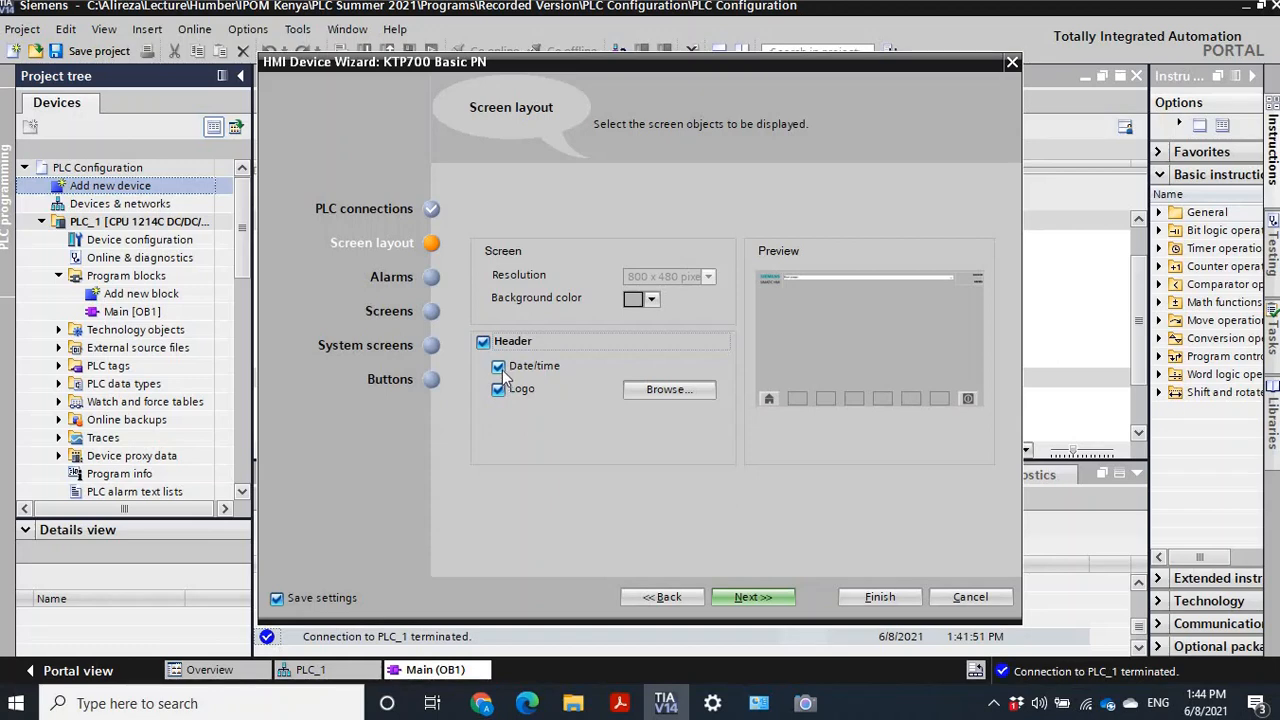
click(483, 342)
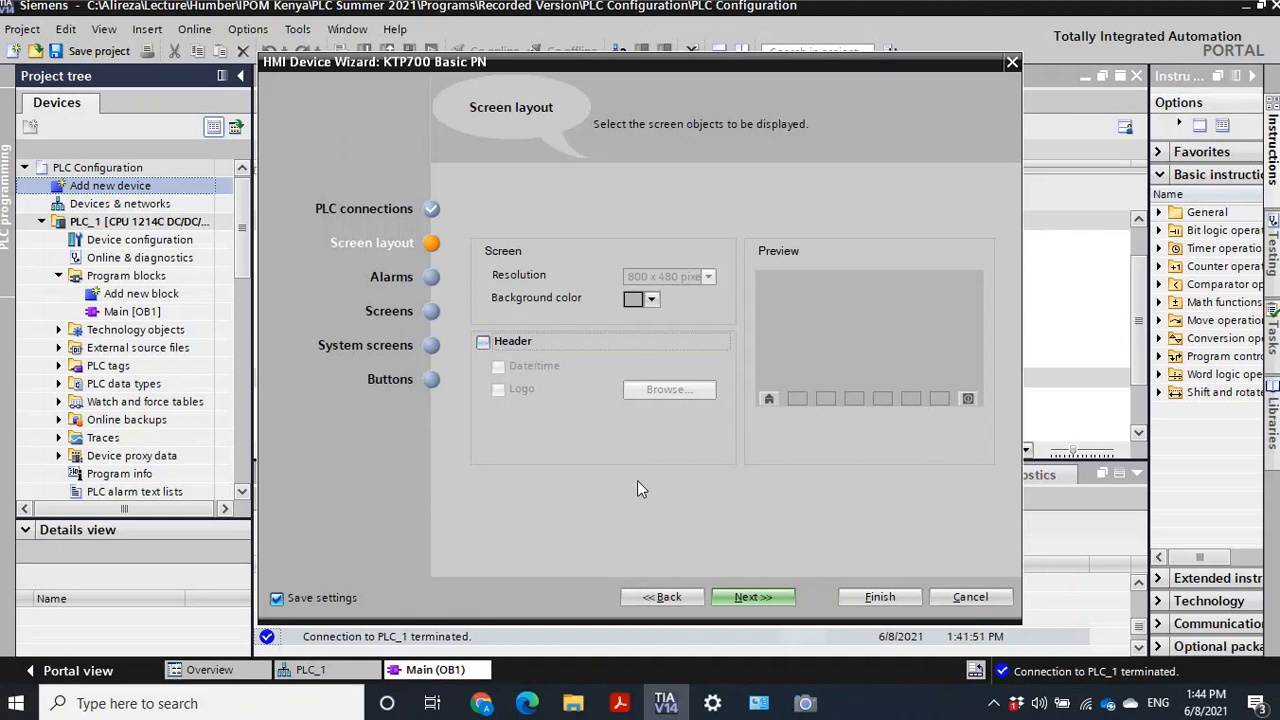
click(752, 597)
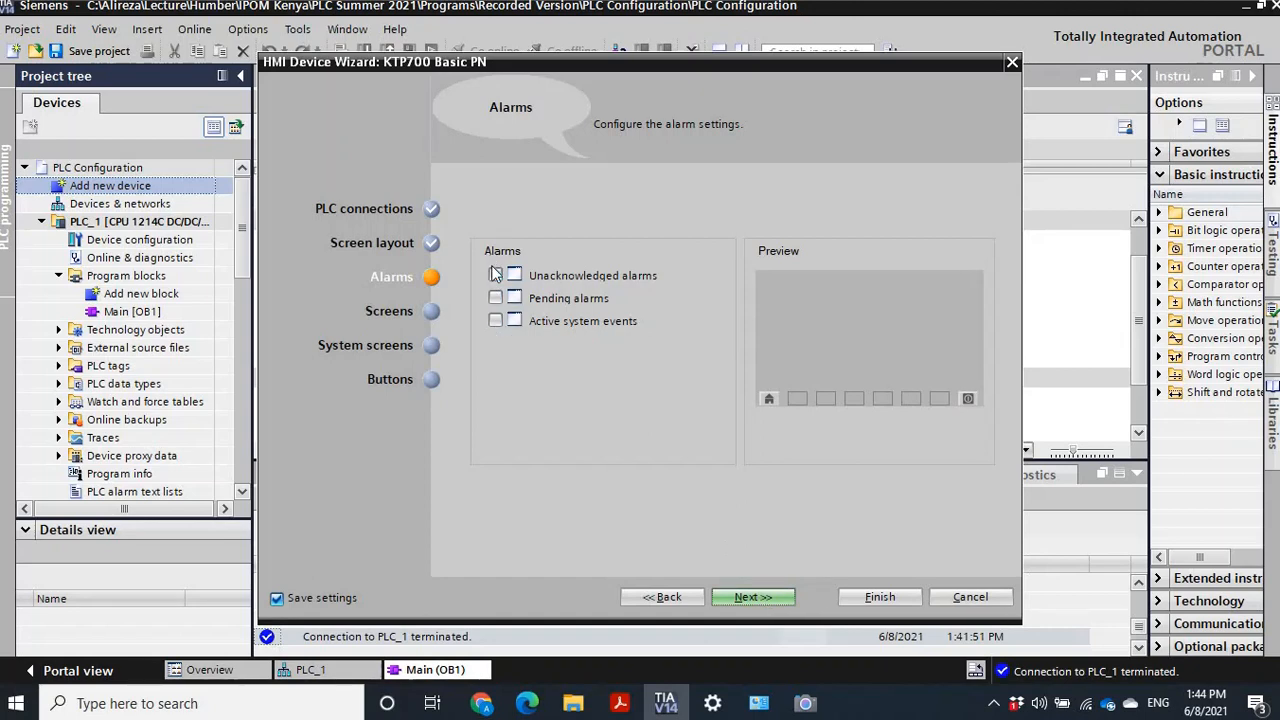
click(748, 597)
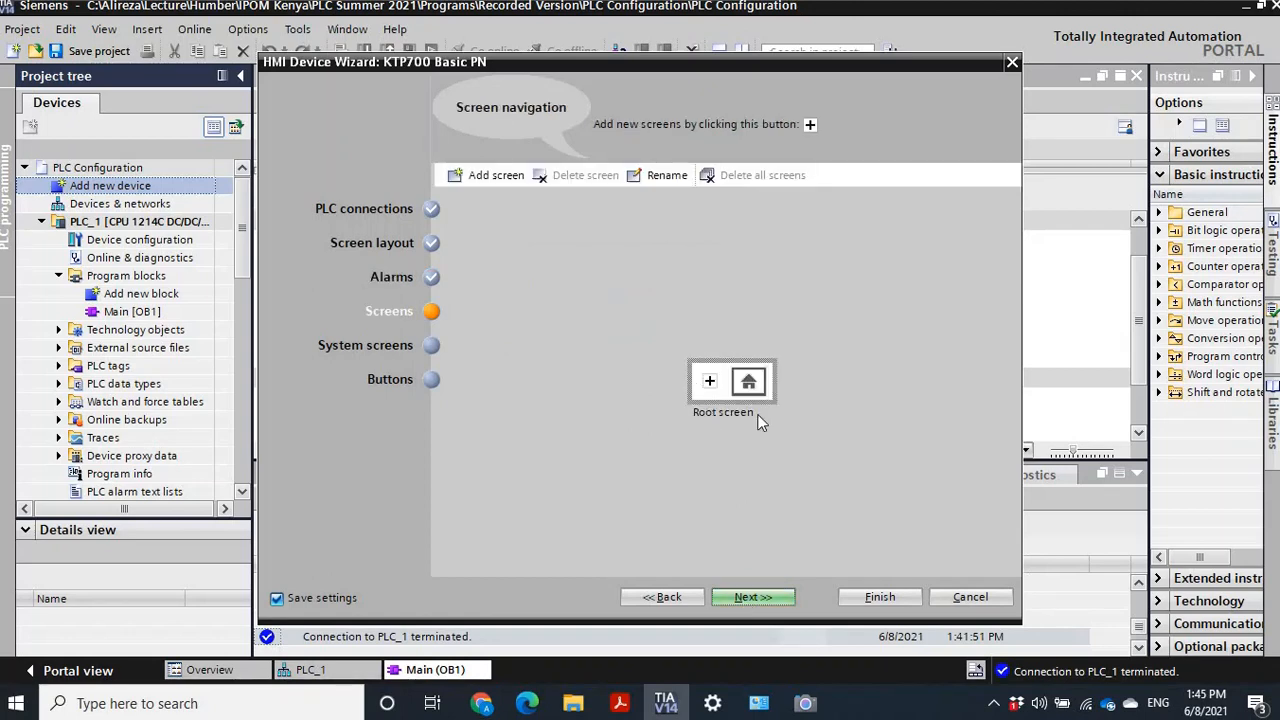
click(753, 597)
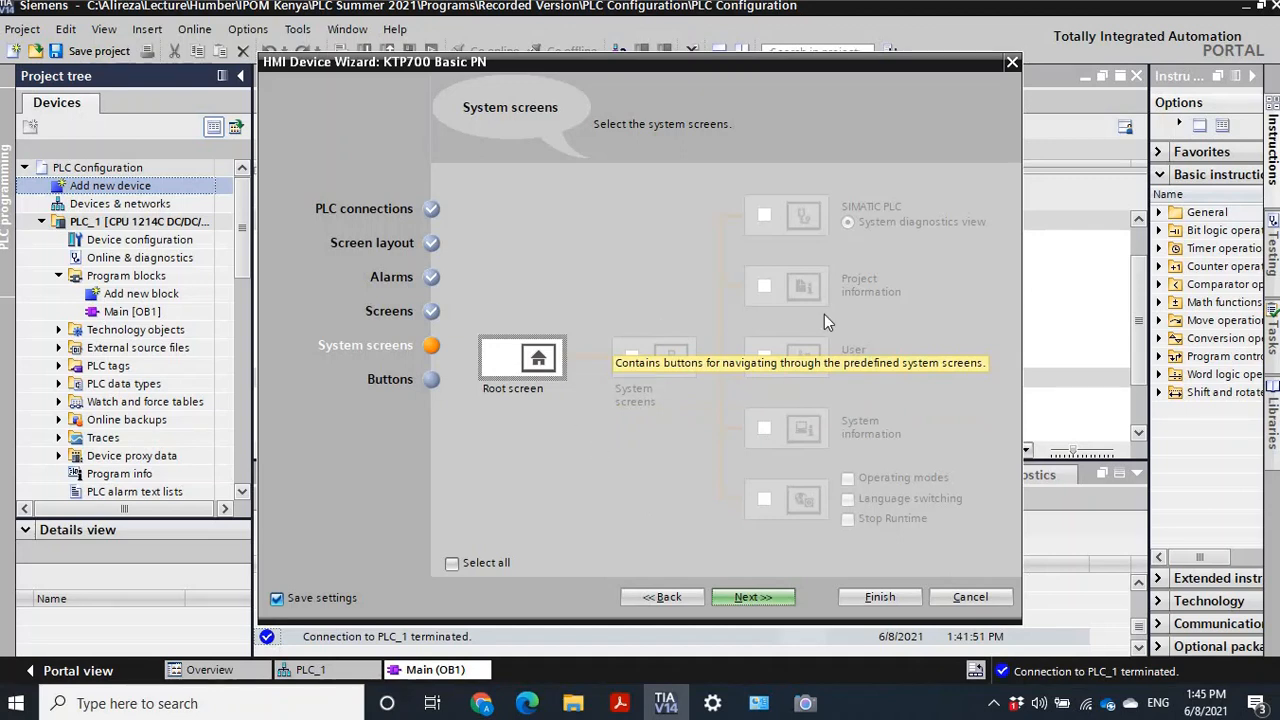
click(761, 603)
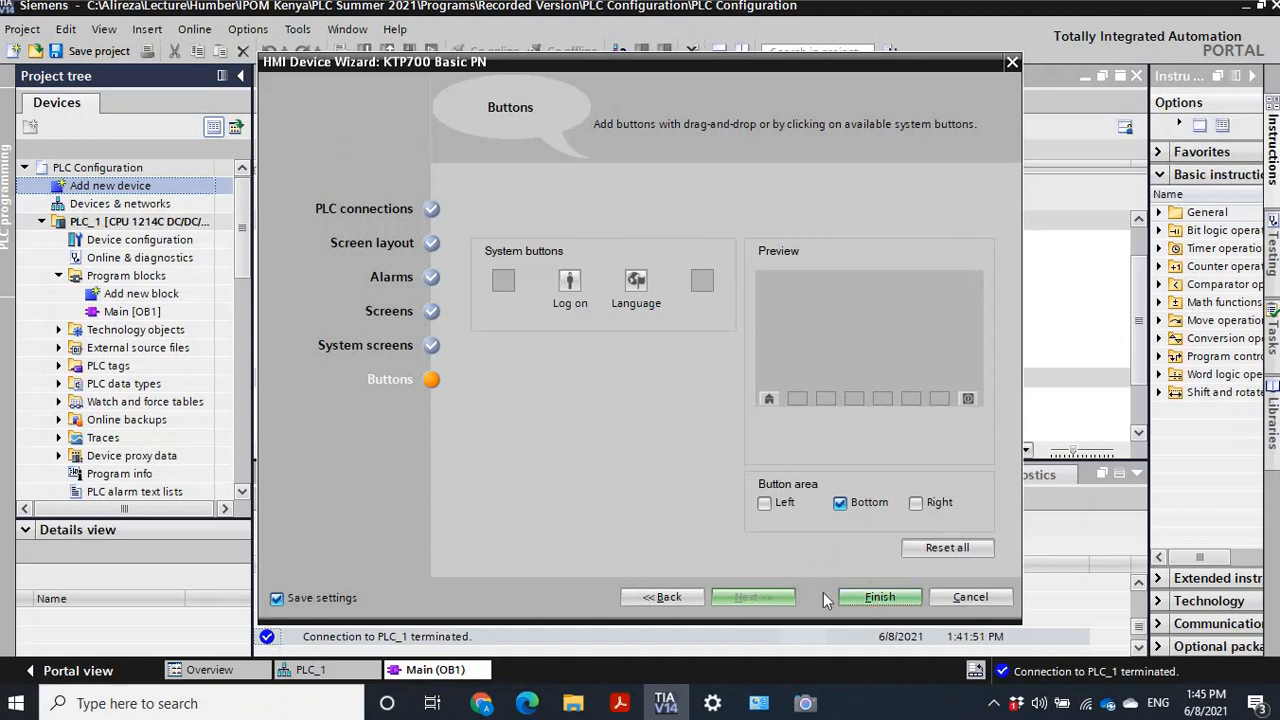
click(874, 597)
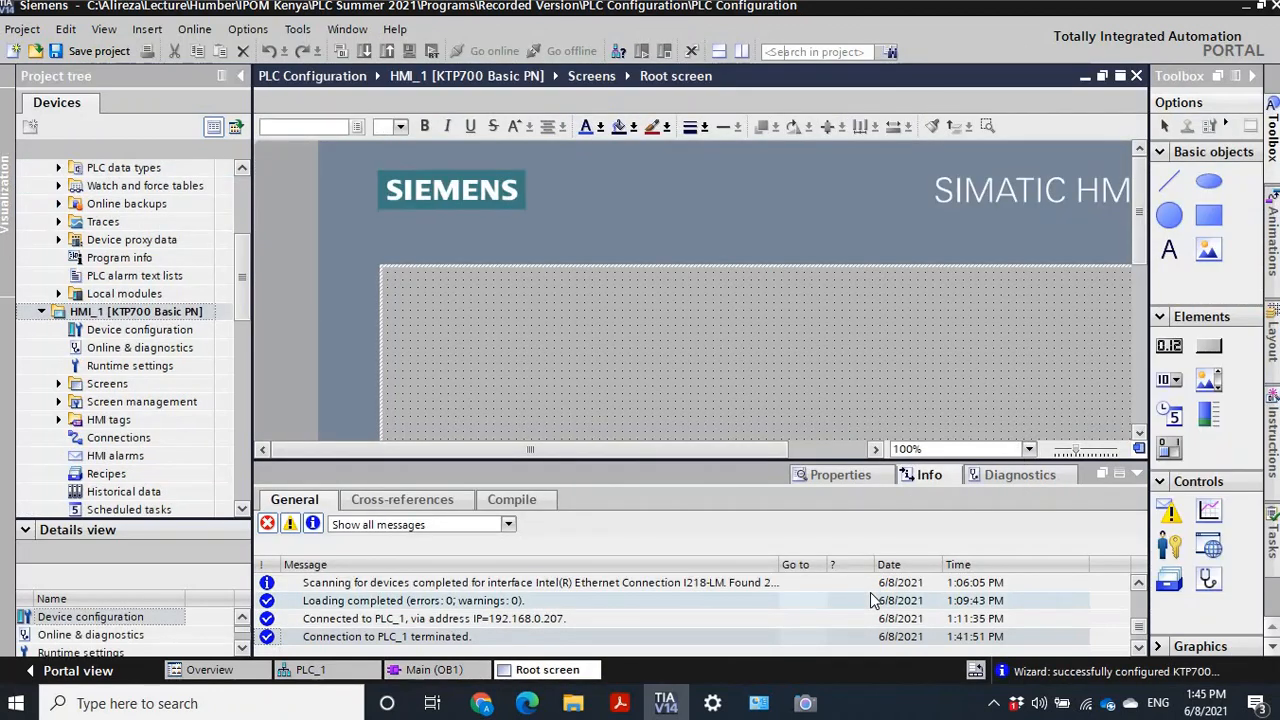
Delete the welcome text from the middle of the HMI's root screen.
click(1028, 449)
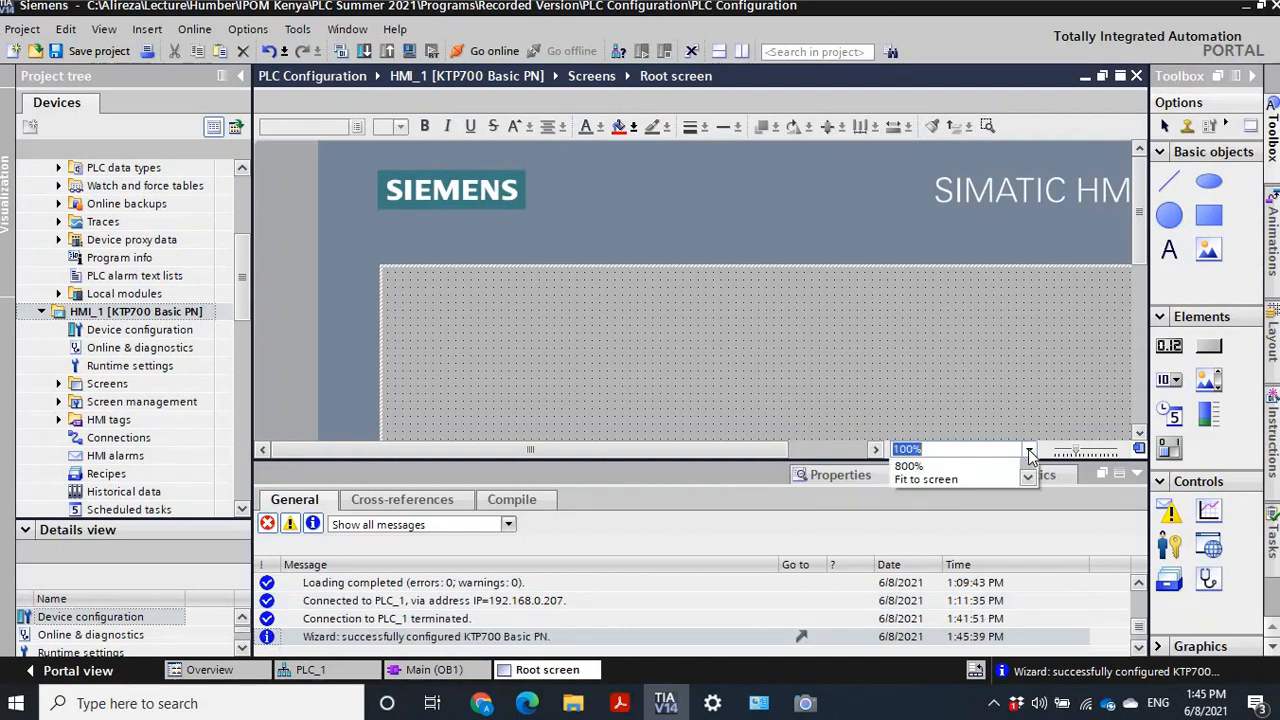
drag(1033, 528, 1034, 512)
click(936, 504)
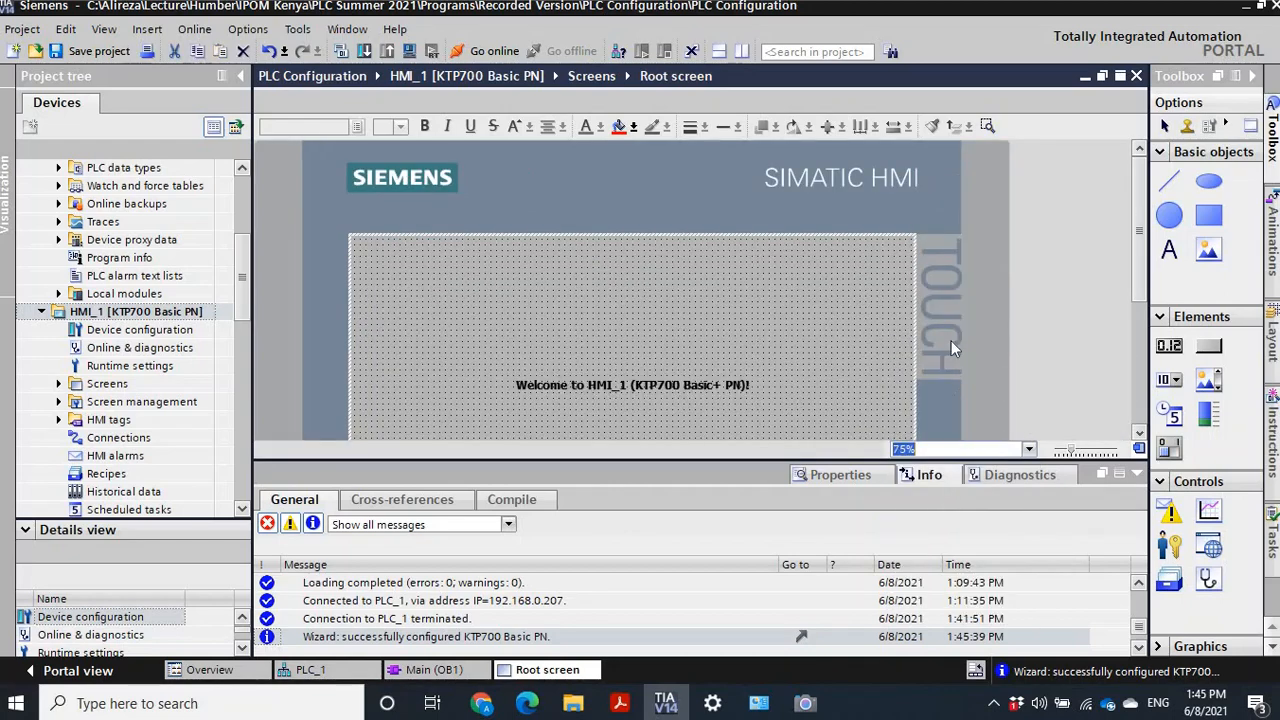
drag(1141, 268, 1141, 313)
click(1029, 449)
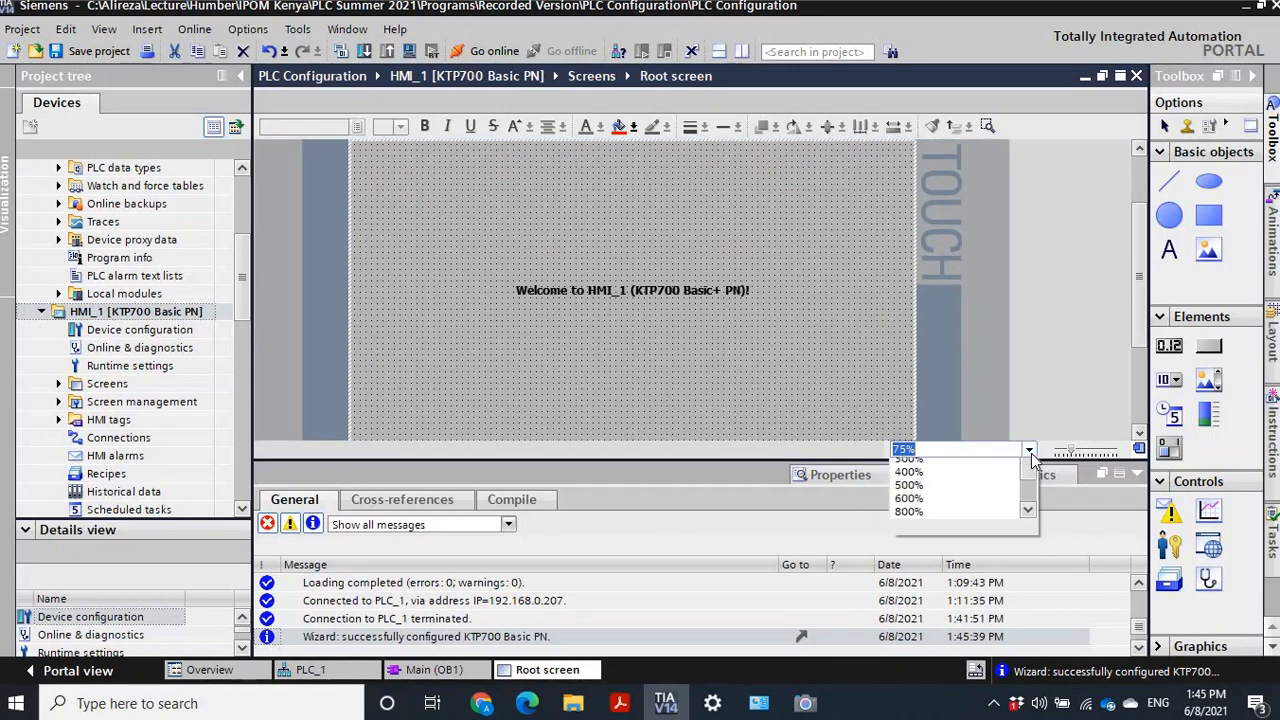
scroll(952, 472, up, 1)
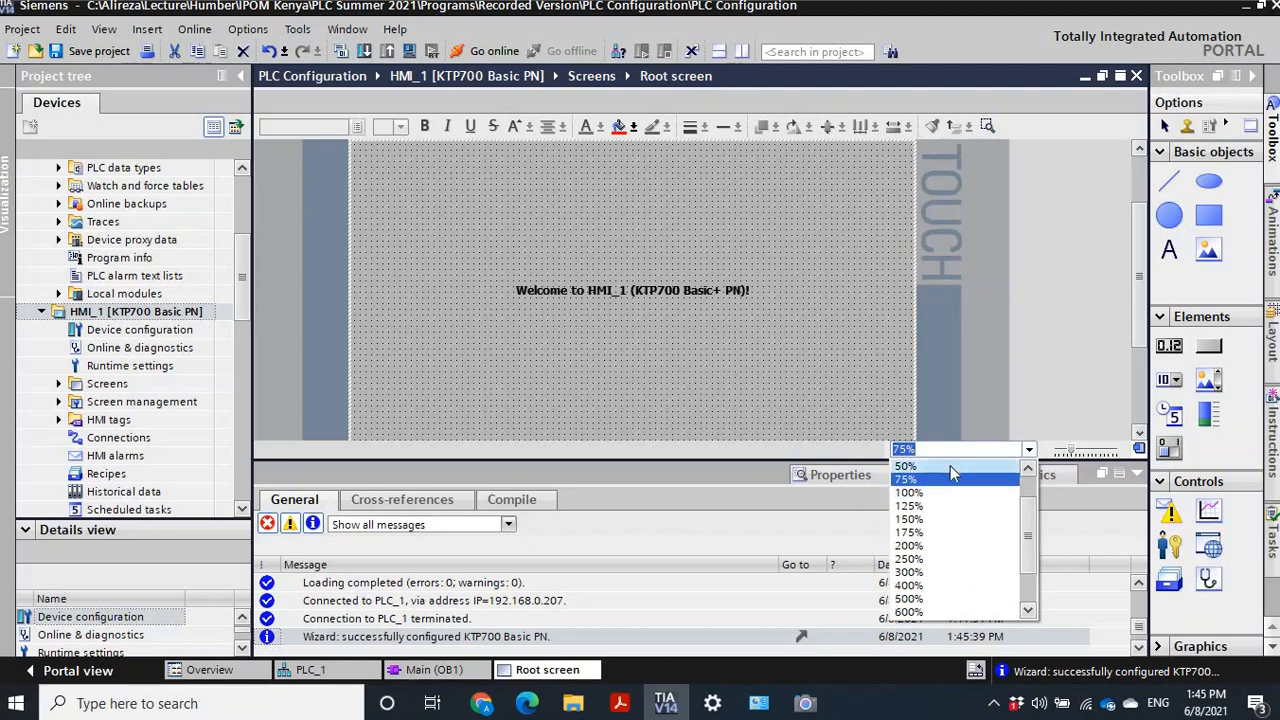
click(950, 466)
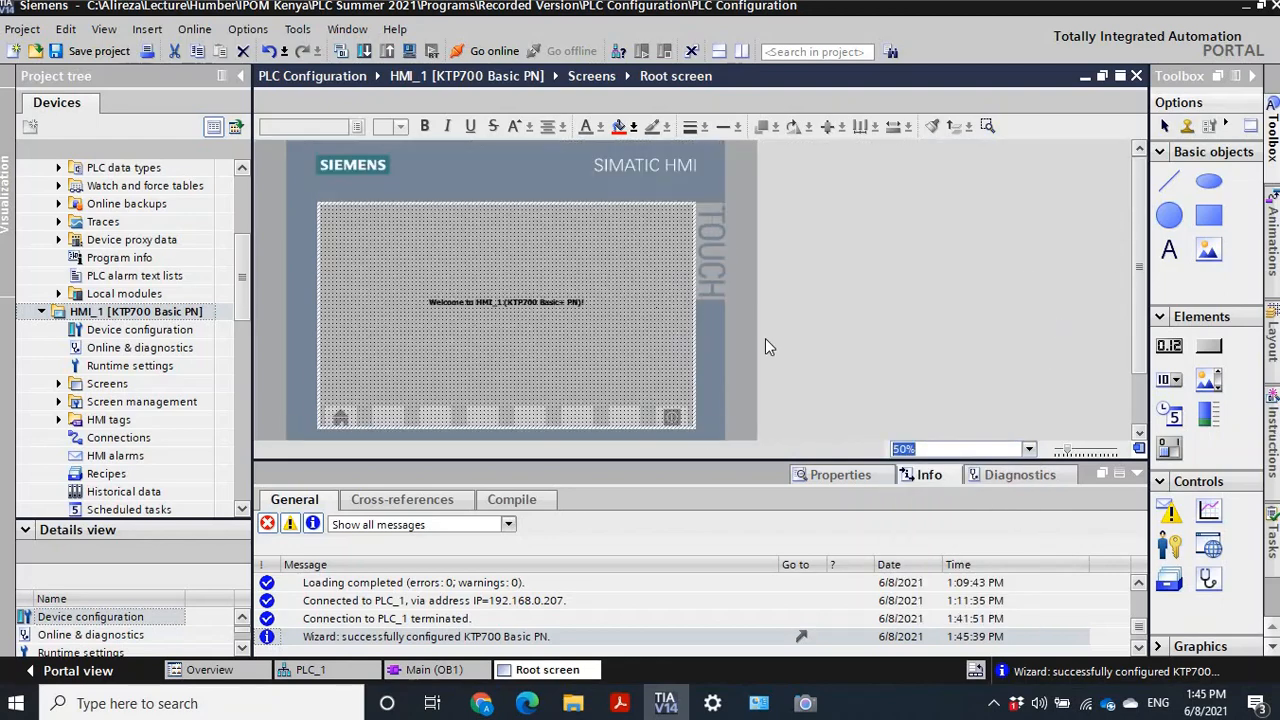
drag(649, 461, 649, 539)
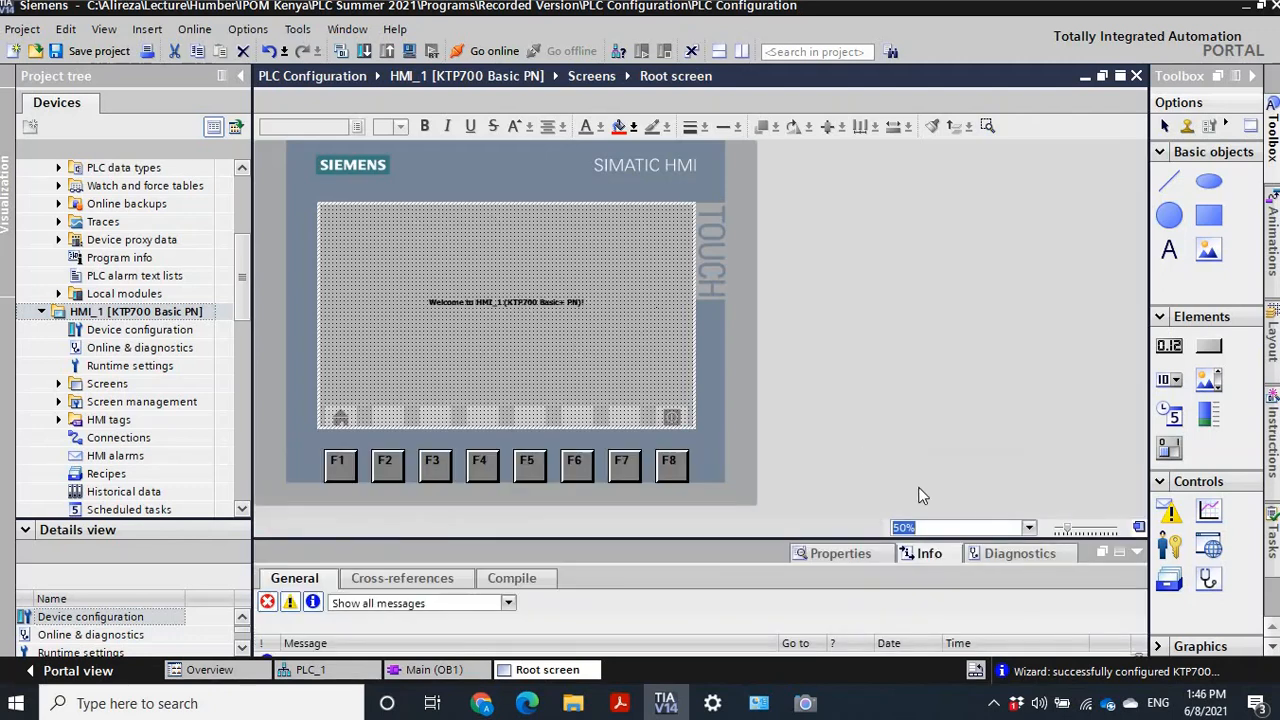
click(1030, 528)
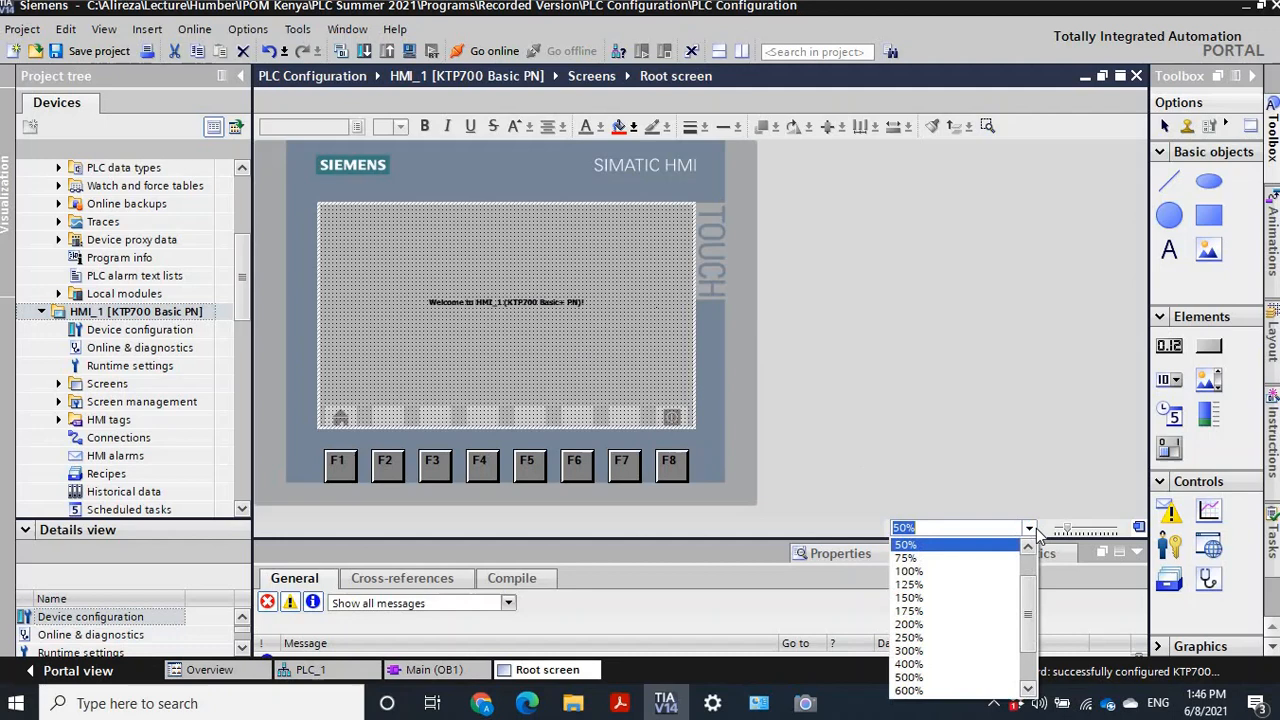
click(955, 558)
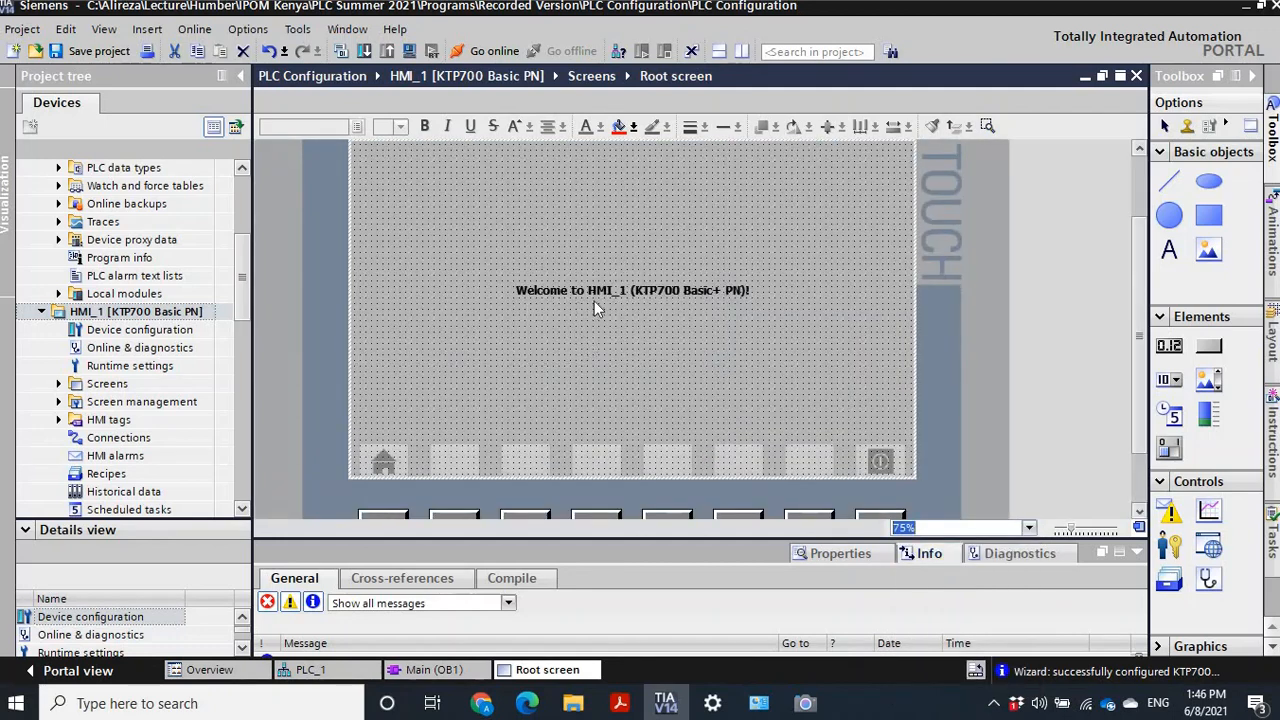
click(650, 292)
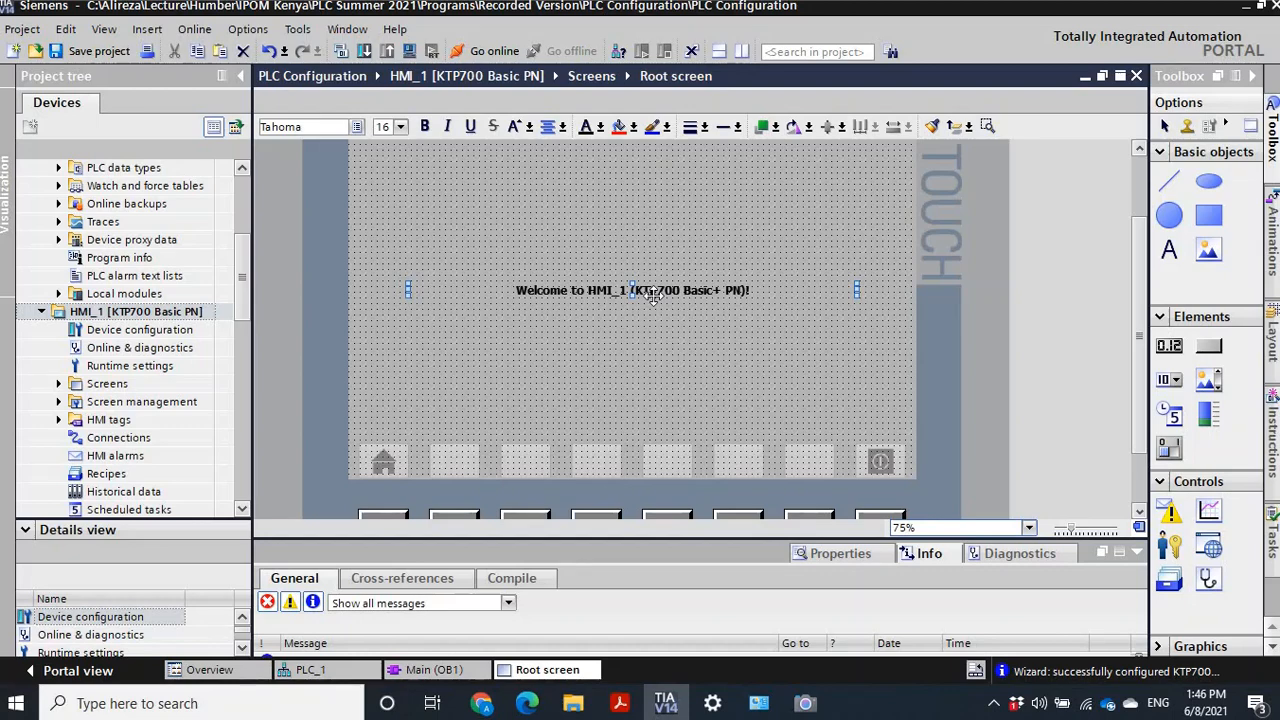
key(Delete)
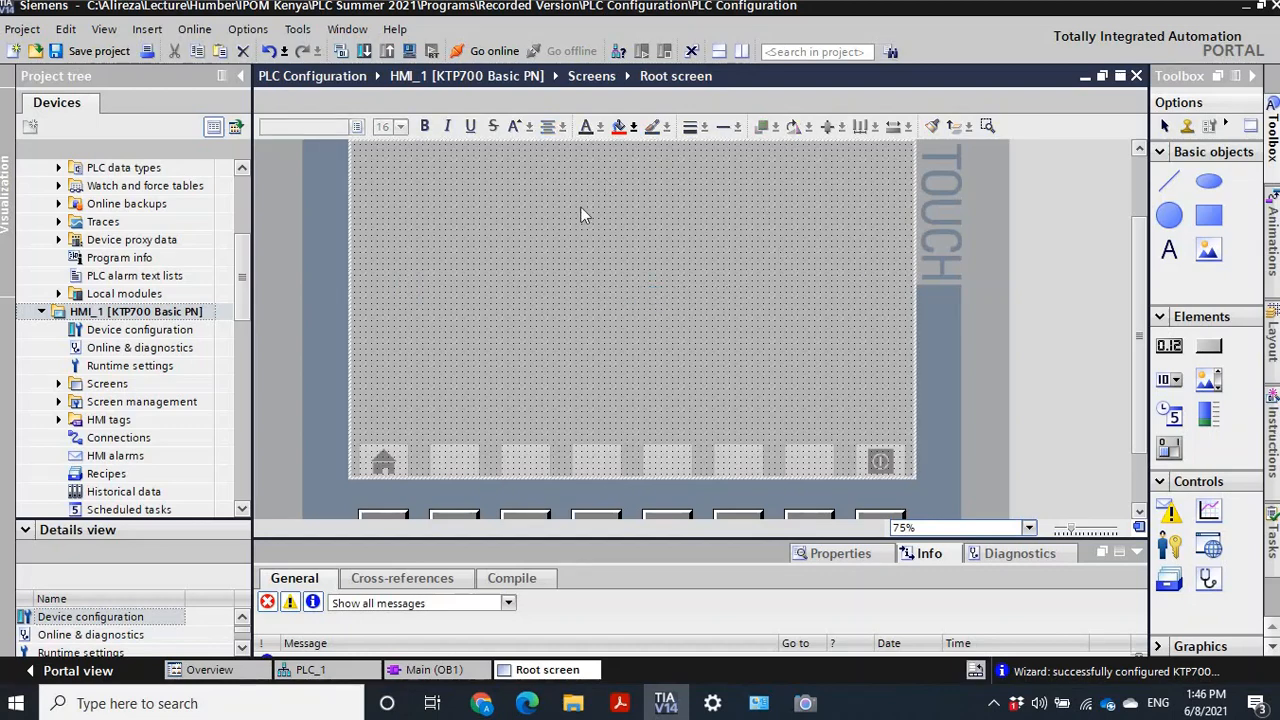
scroll(691, 231, up, 2)
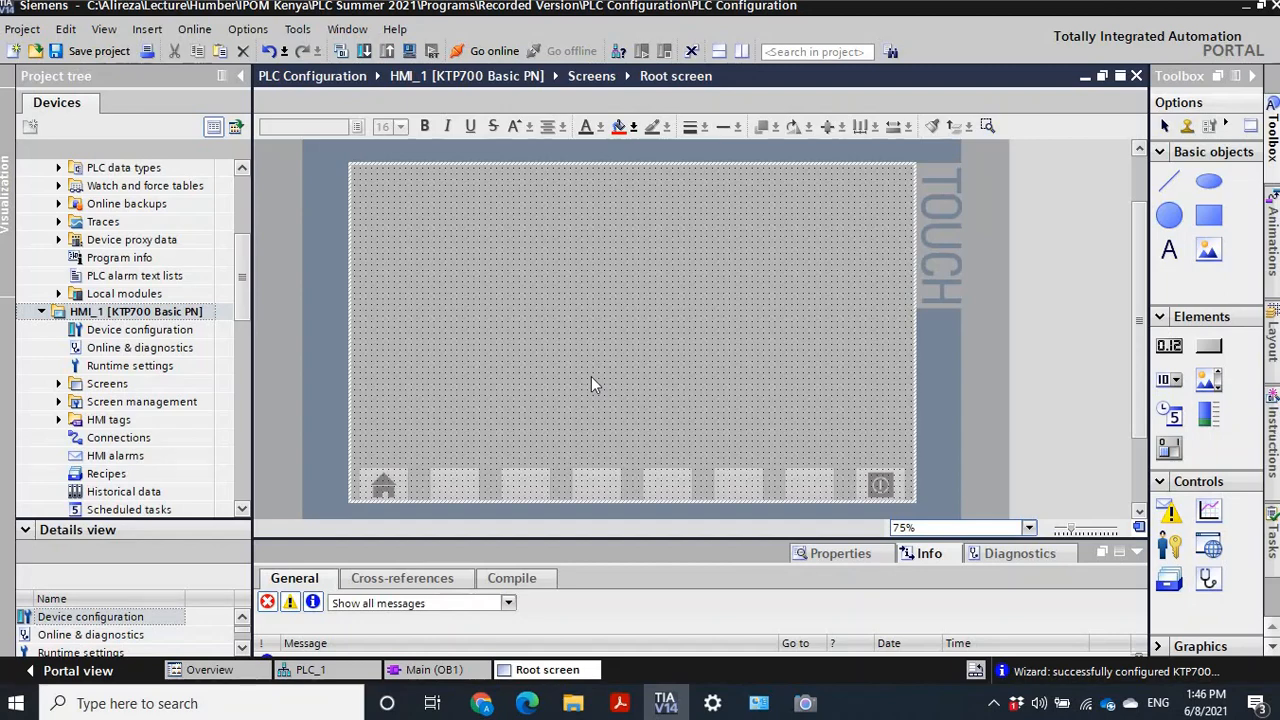
In HMI_1's device configuration, set the PROFINET interface's IP address to 192.168.0.205.
double_click(113, 337)
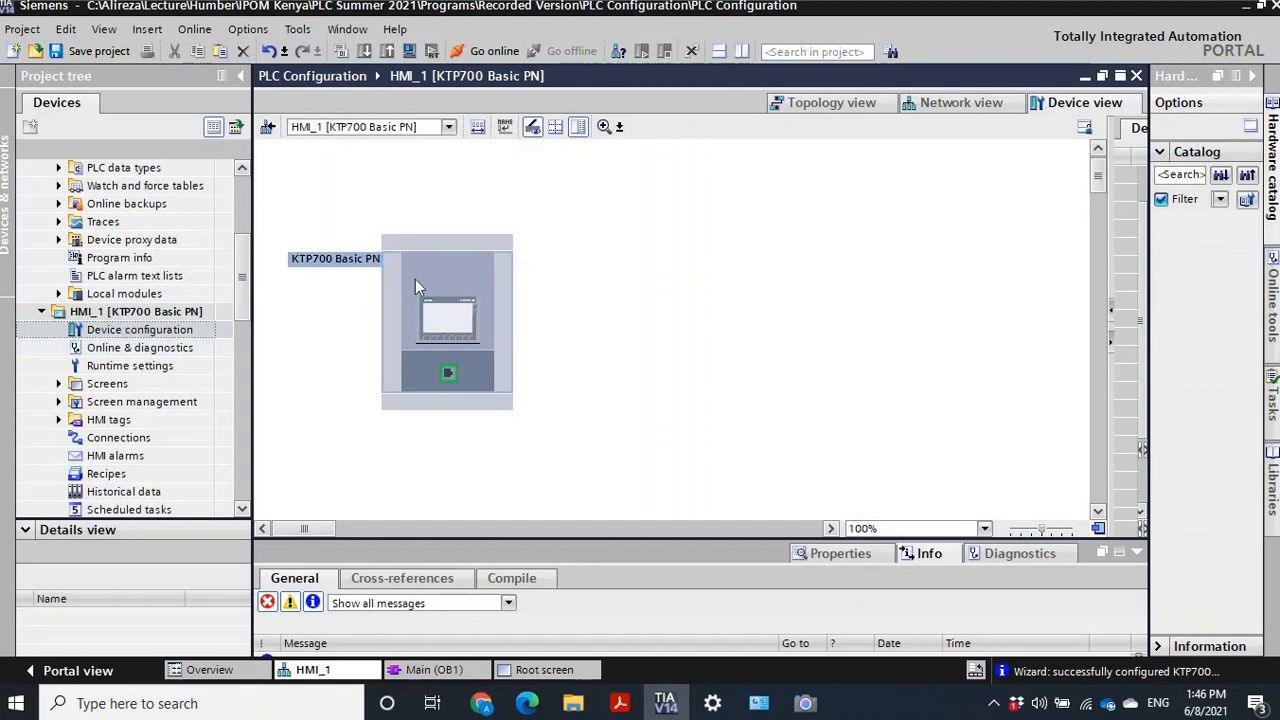
click(415, 279)
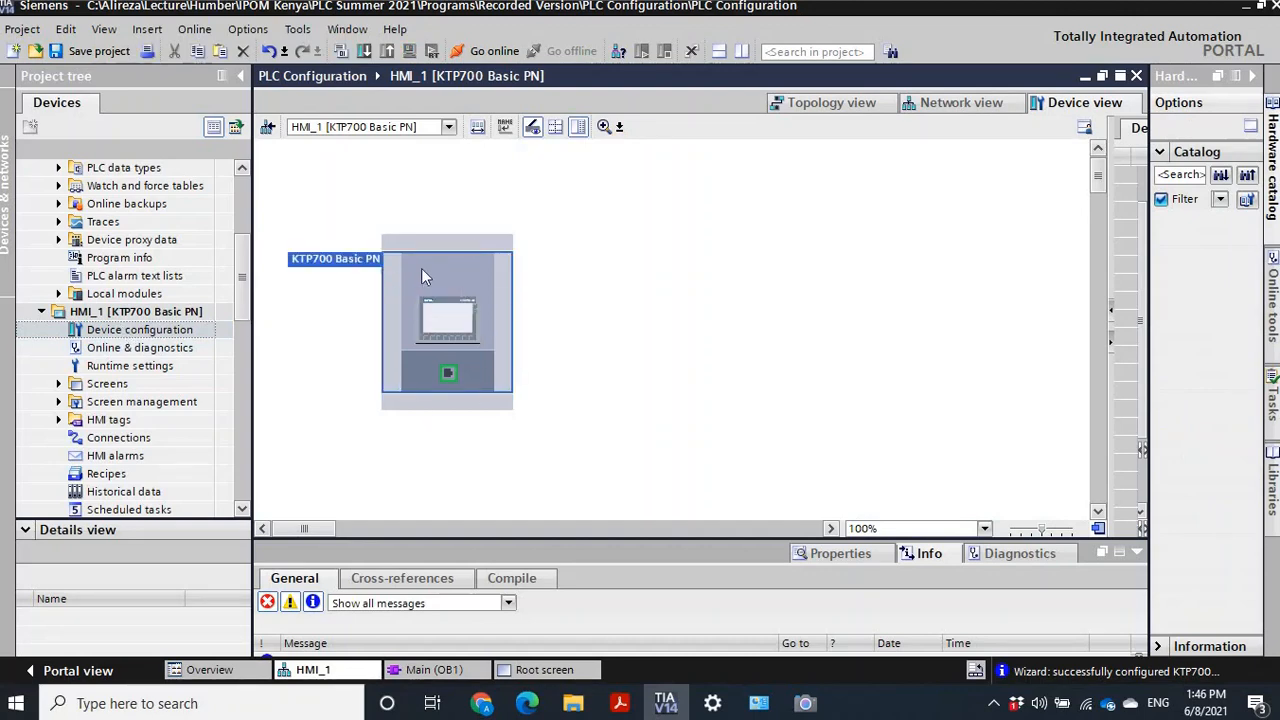
double_click(421, 268)
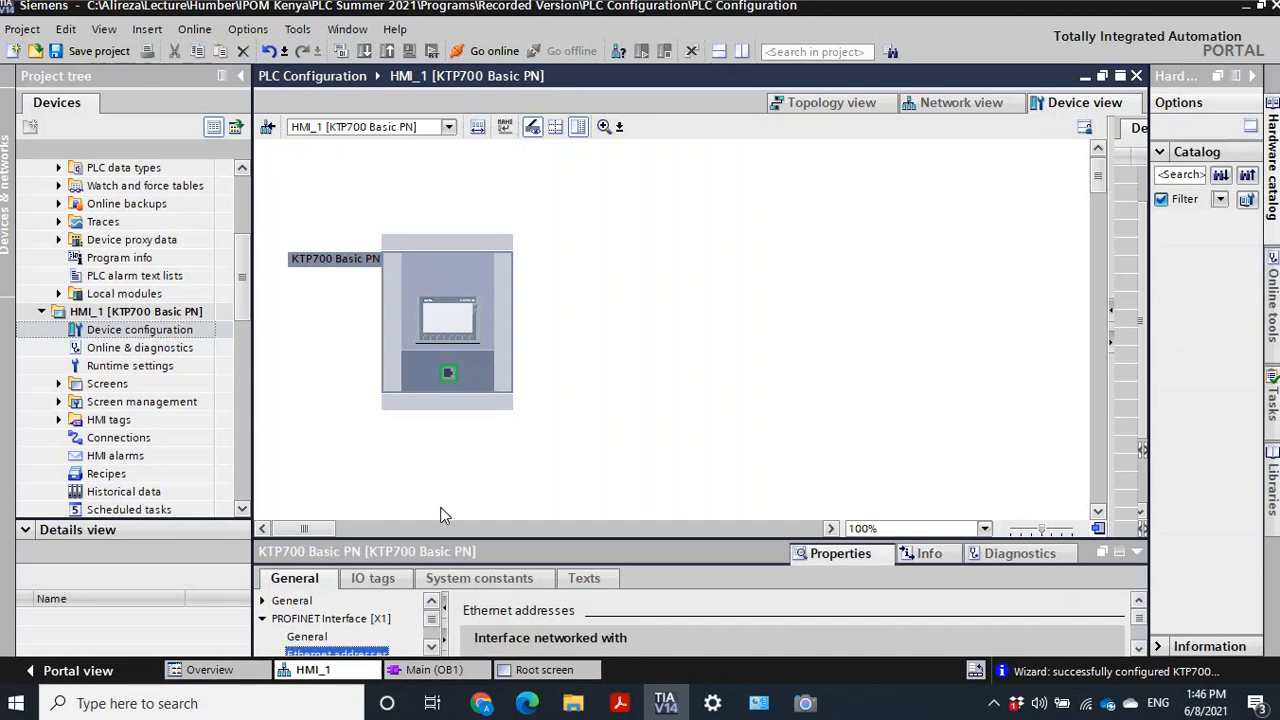
drag(437, 539, 442, 440)
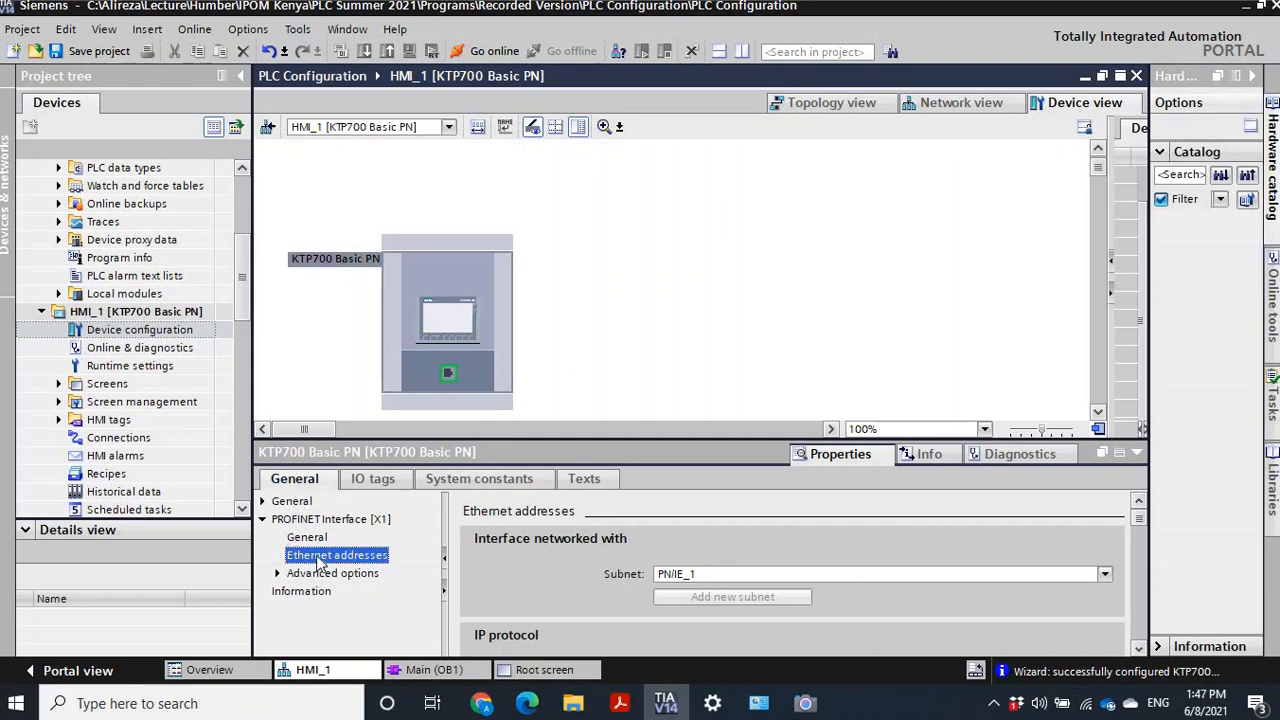
click(1139, 648)
click(1139, 646)
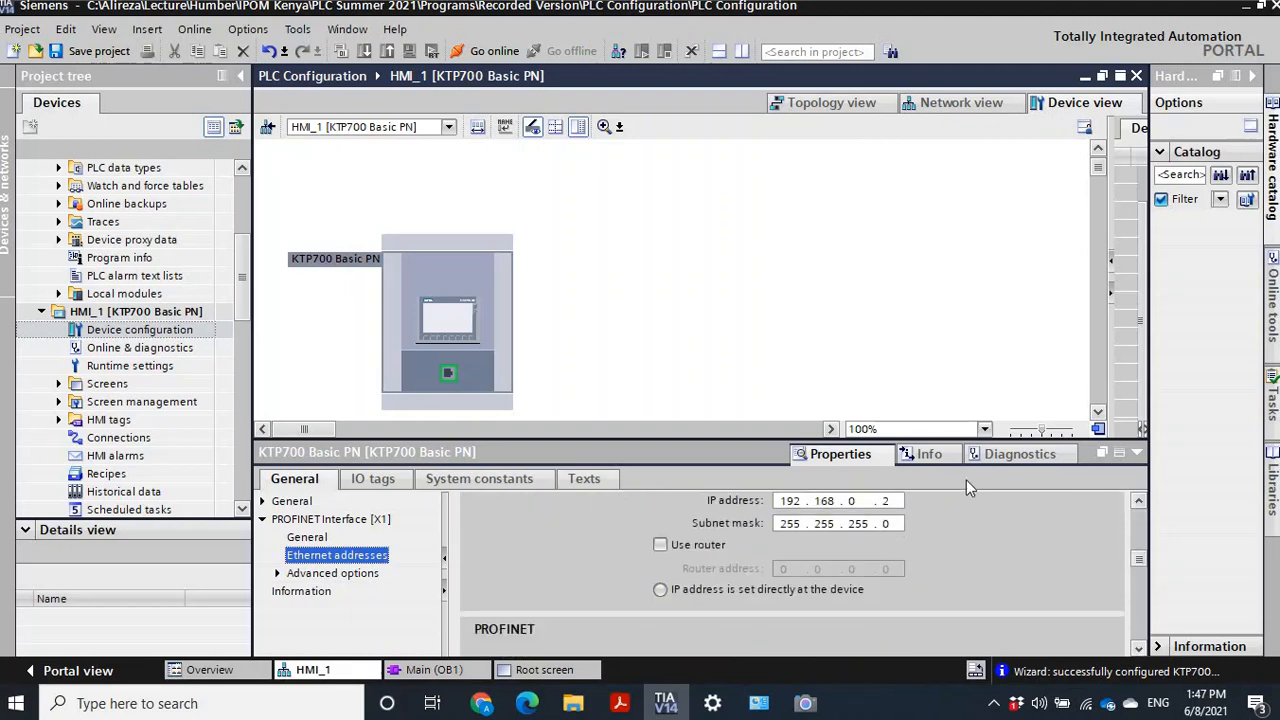
click(1139, 500)
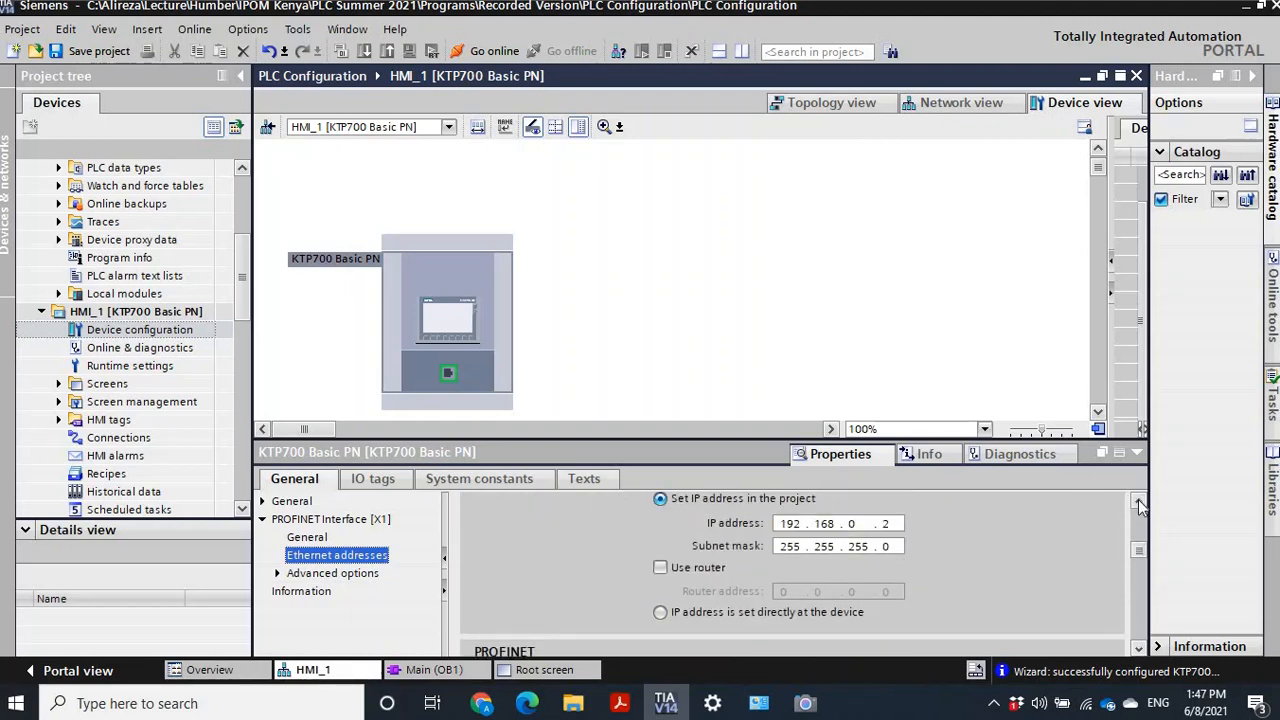
double_click(893, 530)
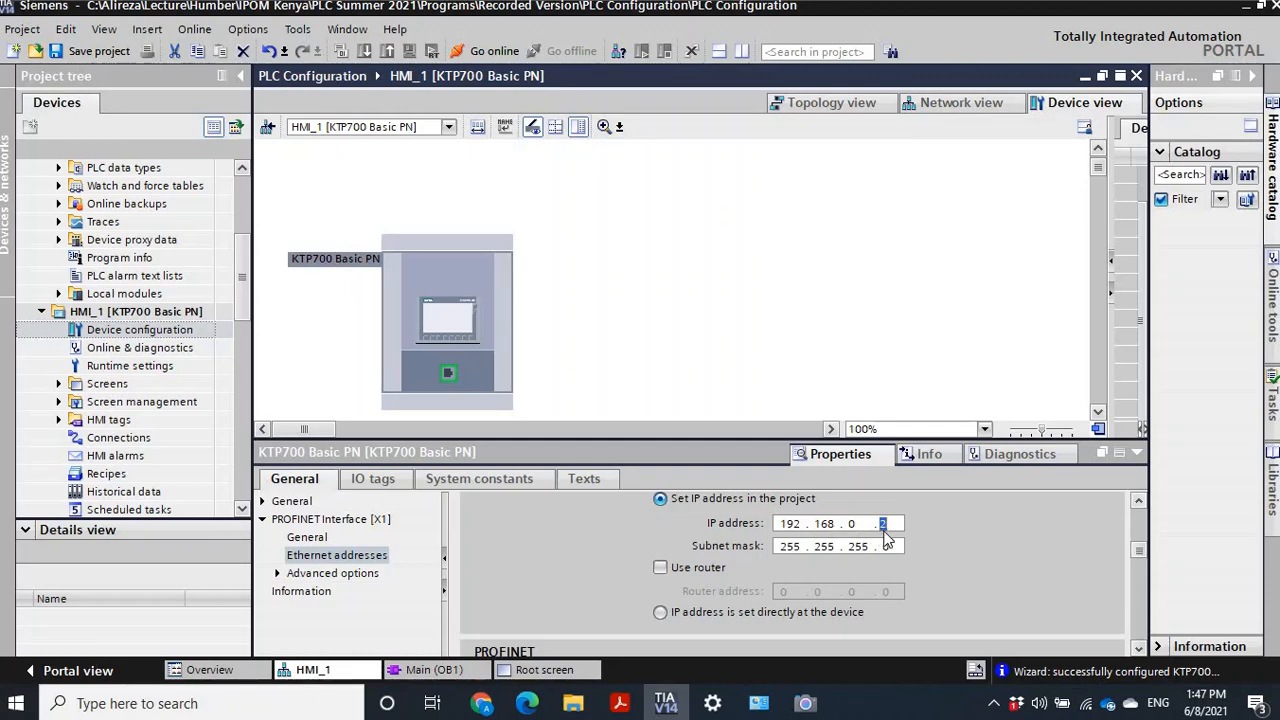
text(205)
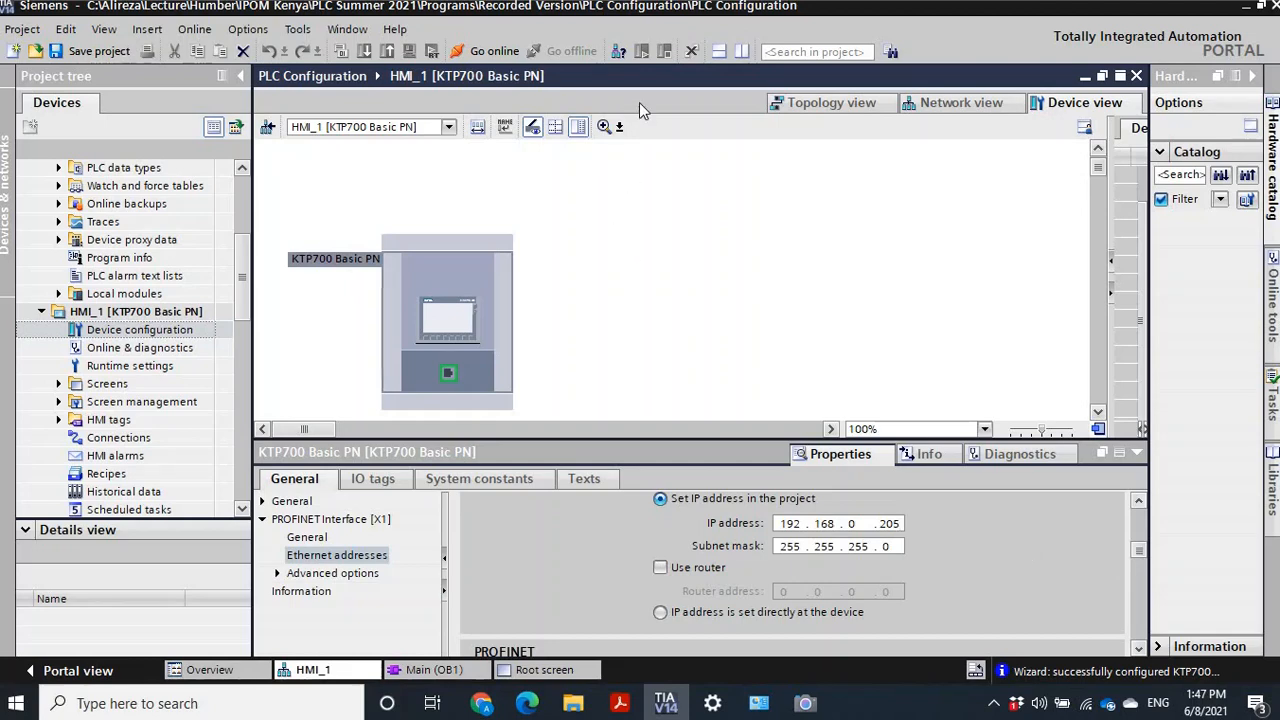
Search the PN/IE interface for accessible devices and show hmi_1 under the online access entries.
click(618, 52)
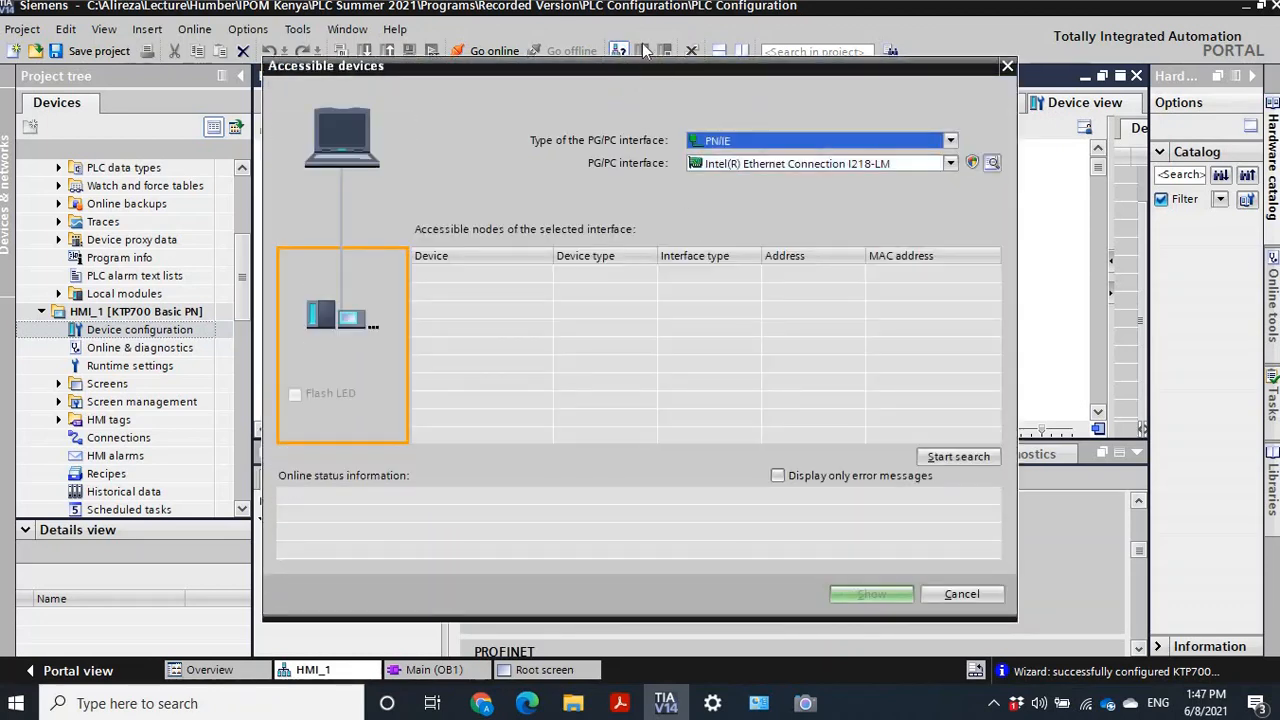
click(960, 456)
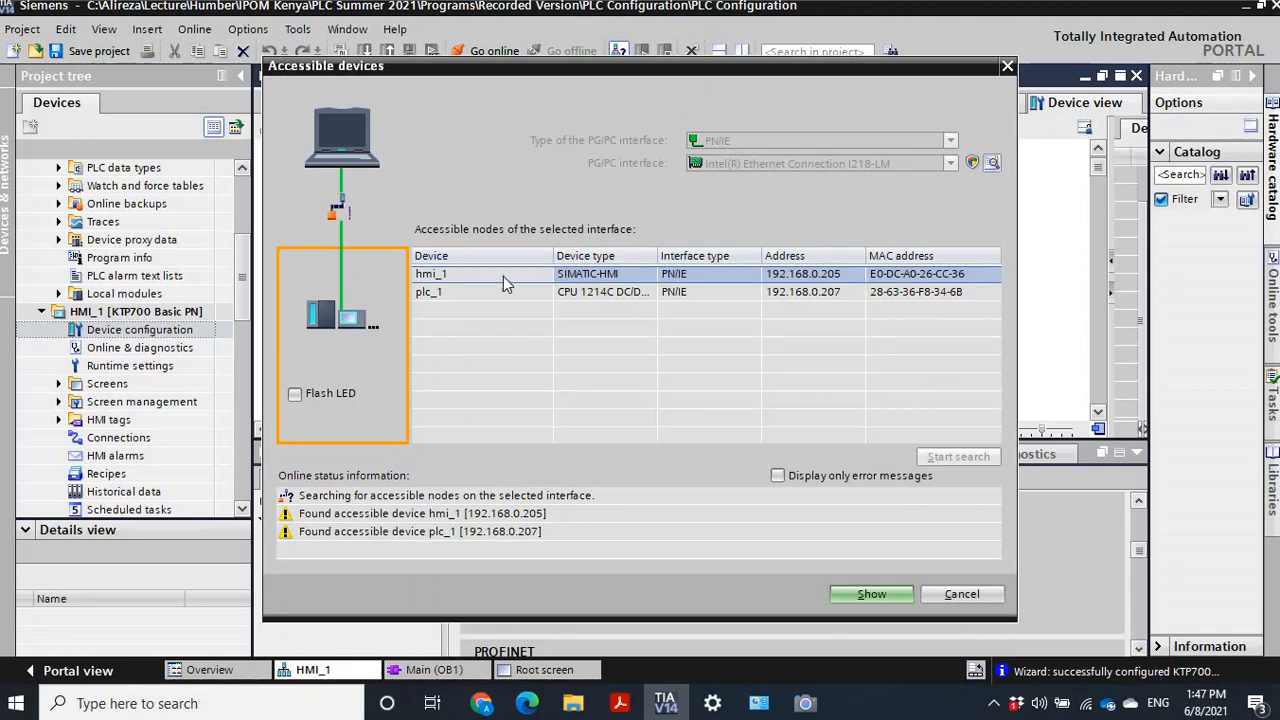
click(867, 596)
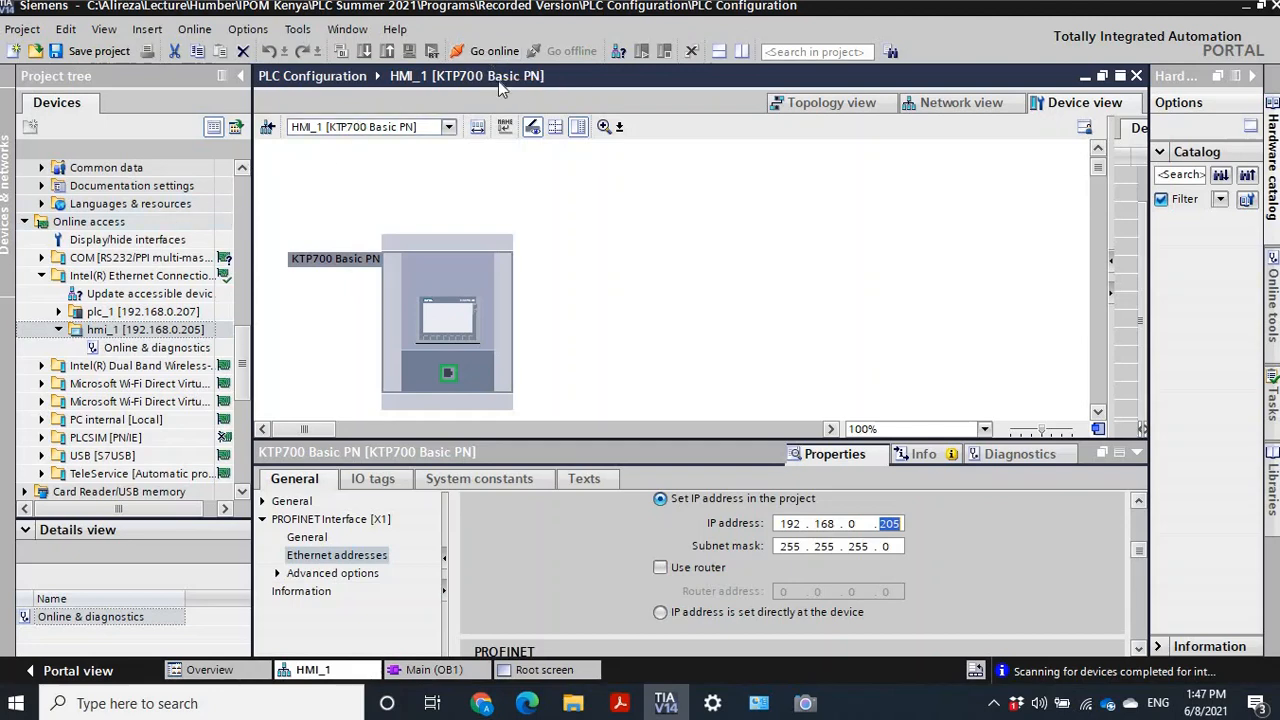
Choose HMI_RT_1 for going online, search for it through subnet PN/IE_1, and check its address against the physical panel in the Camera app.
click(492, 52)
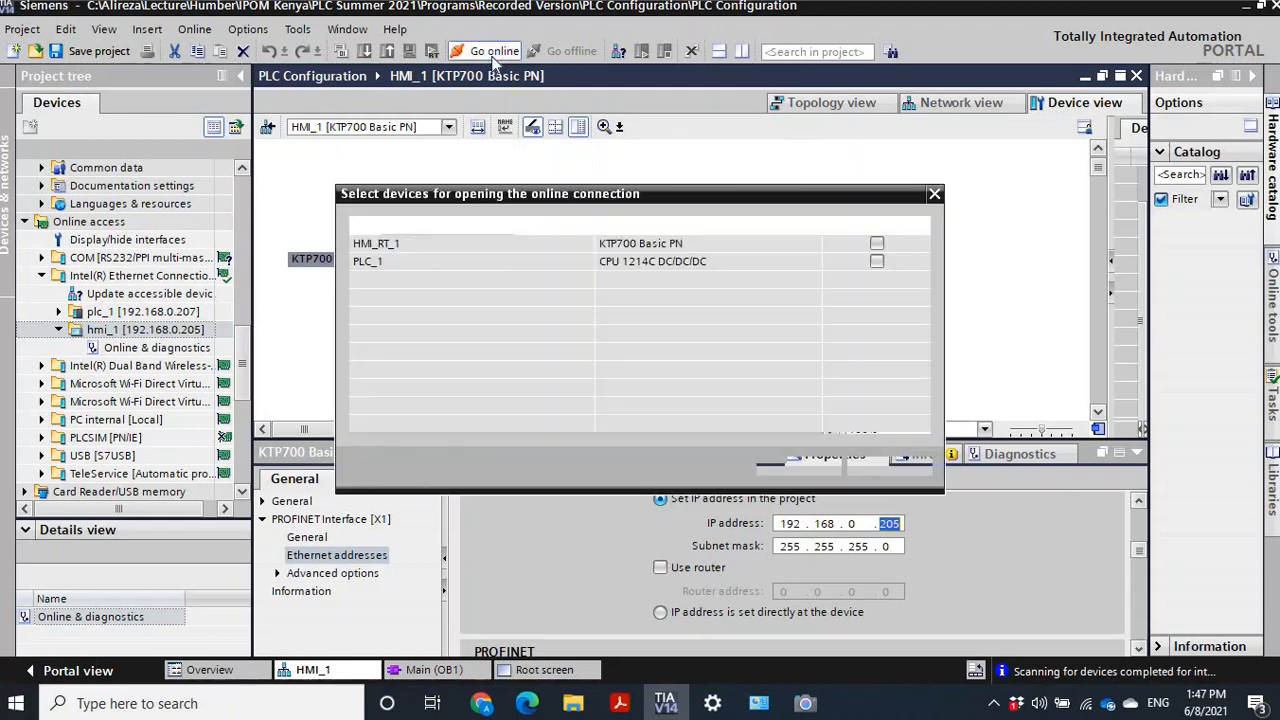
click(876, 245)
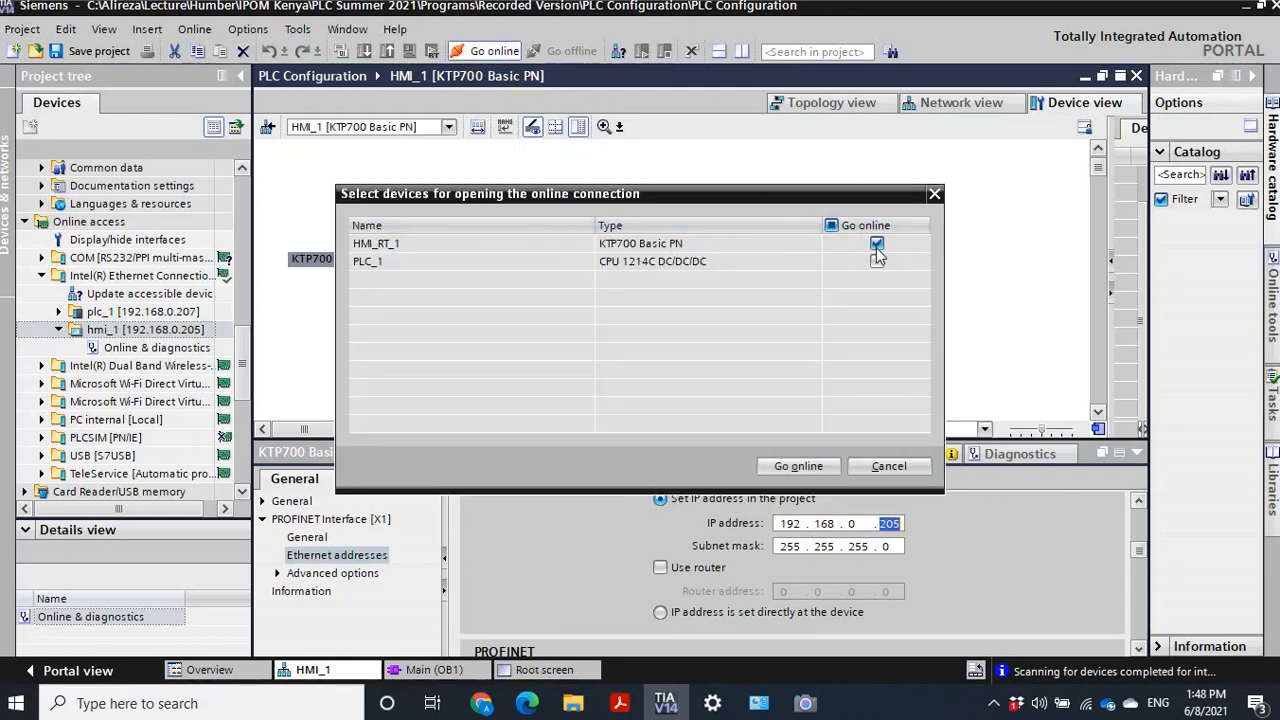
click(800, 465)
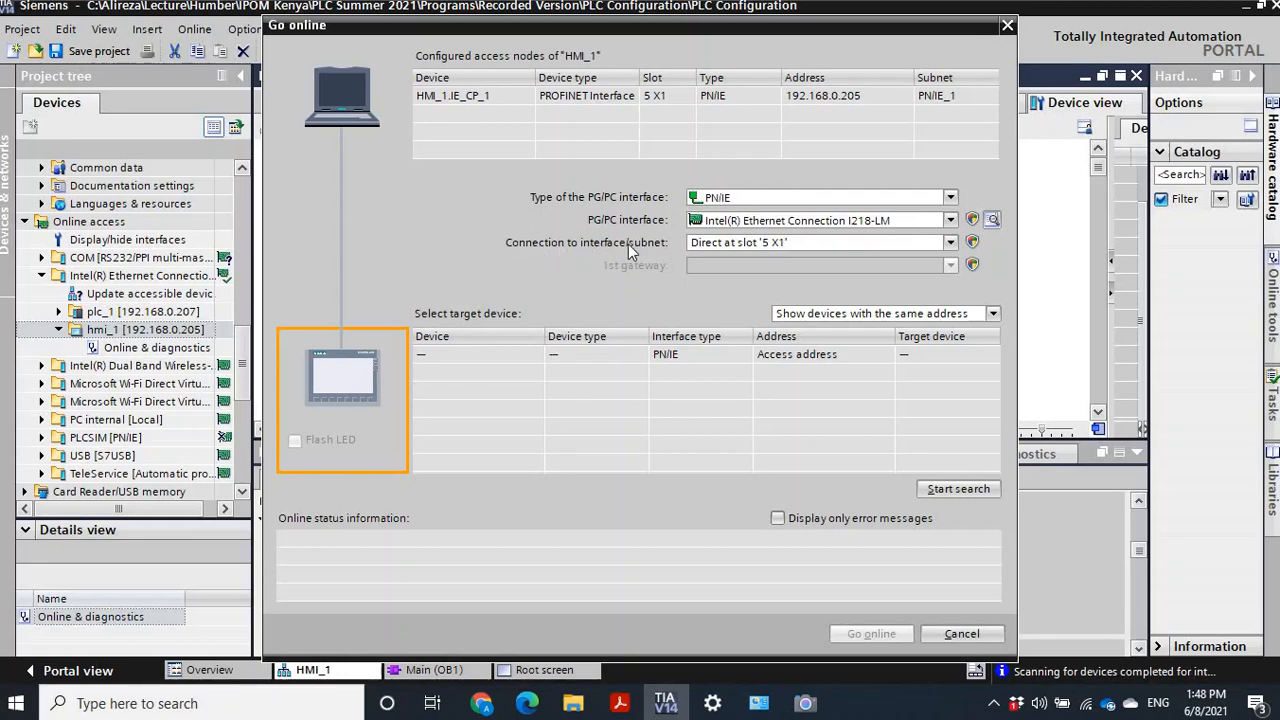
click(950, 242)
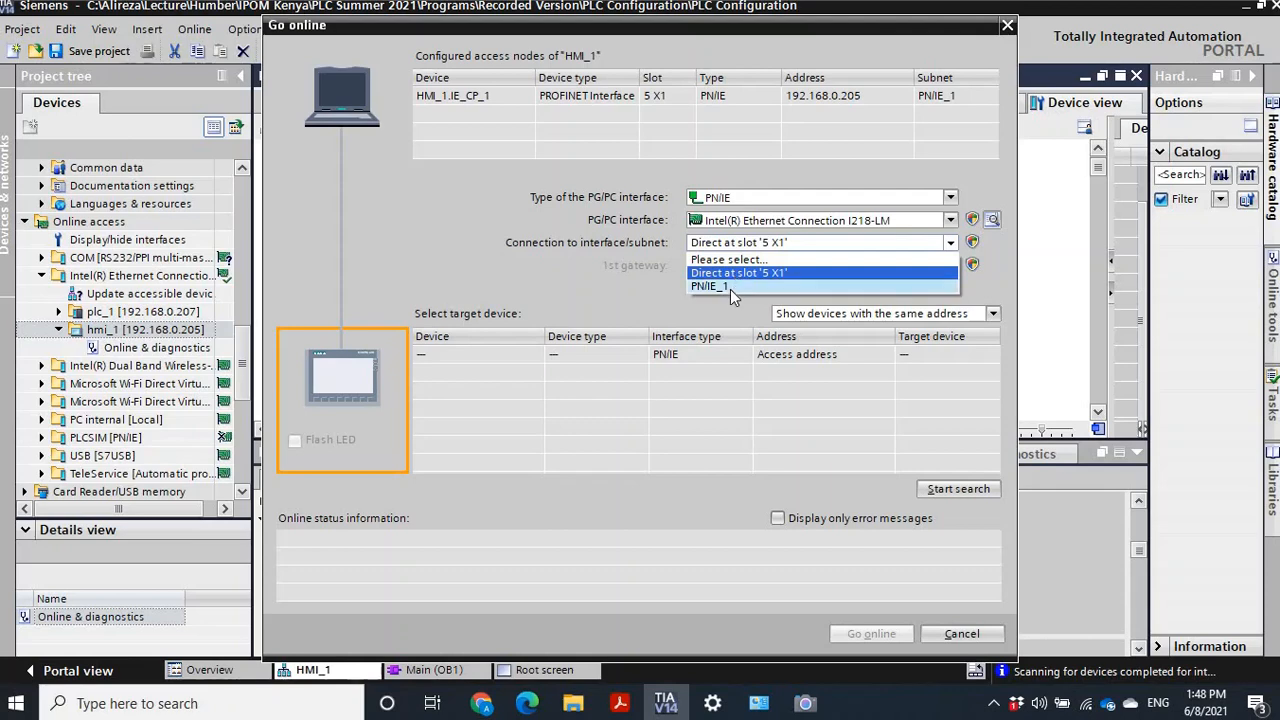
click(730, 287)
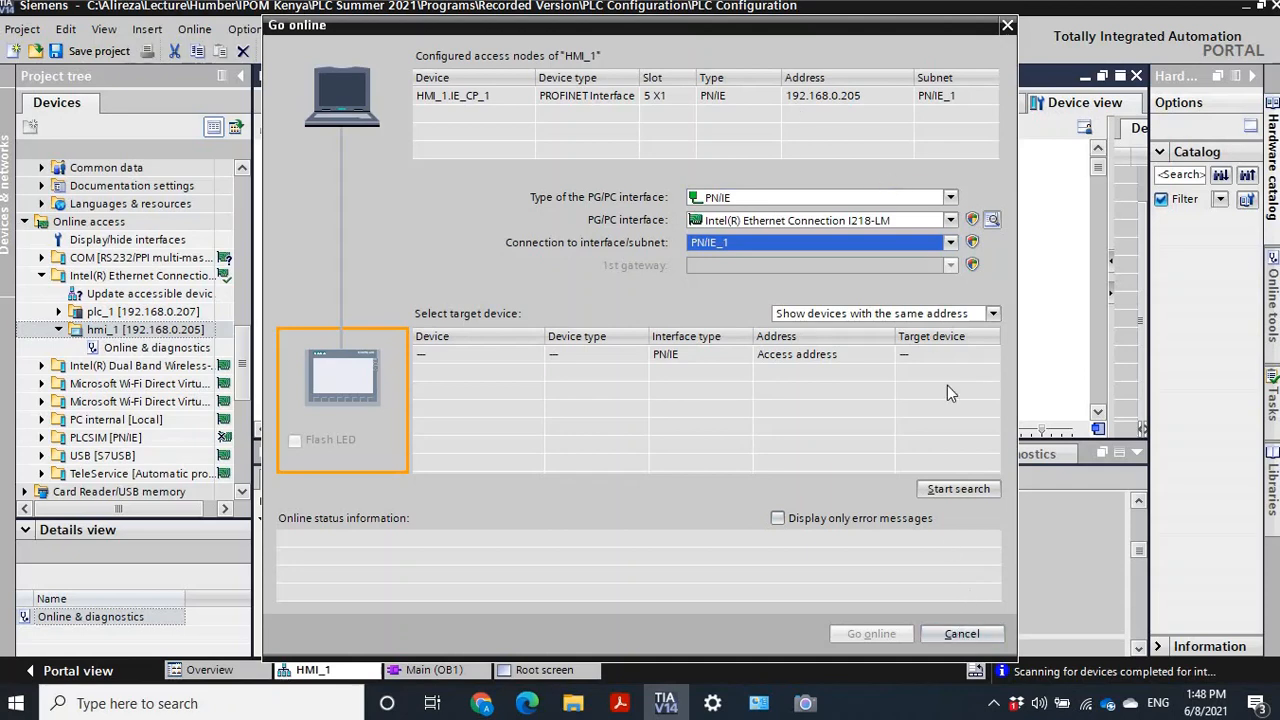
click(950, 490)
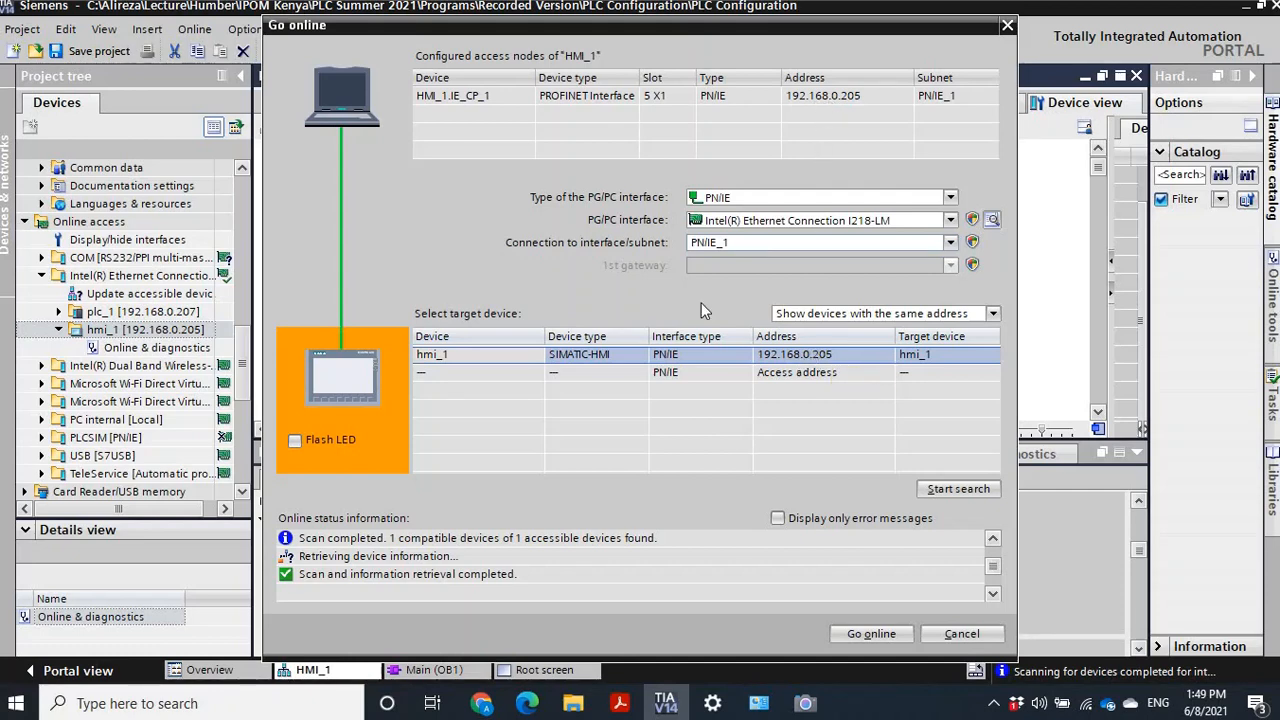
click(806, 708)
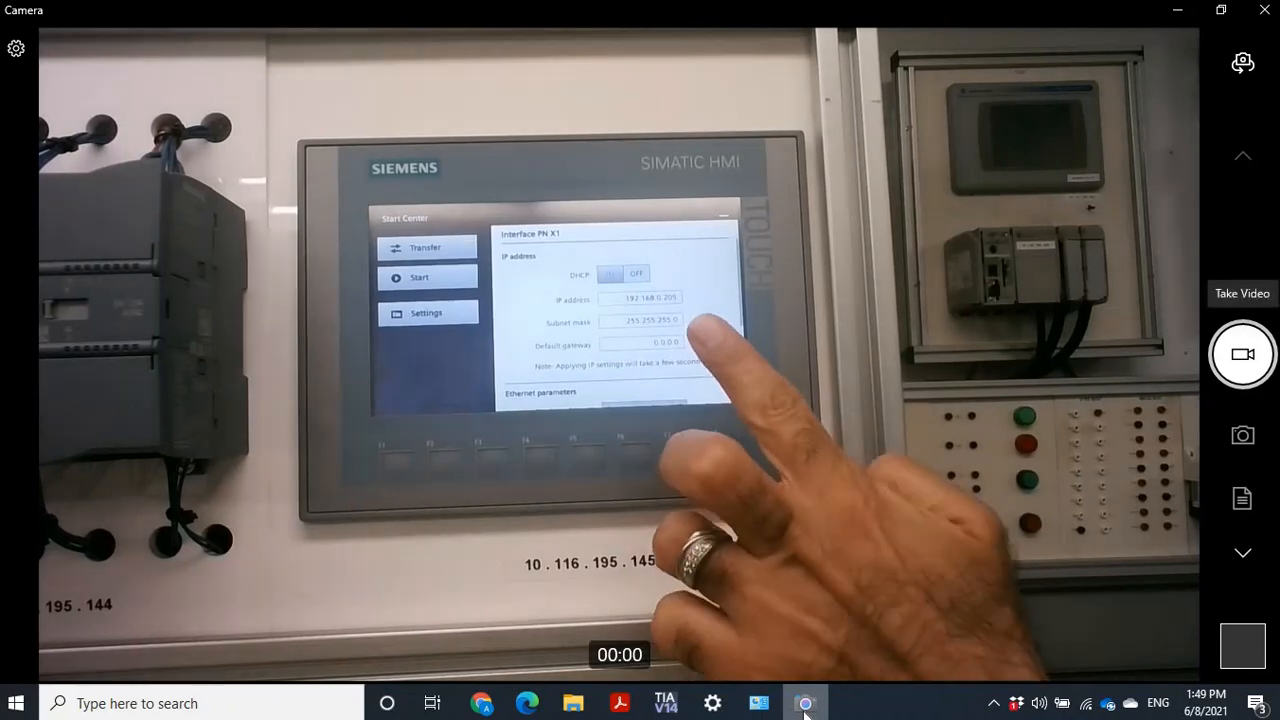
click(665, 703)
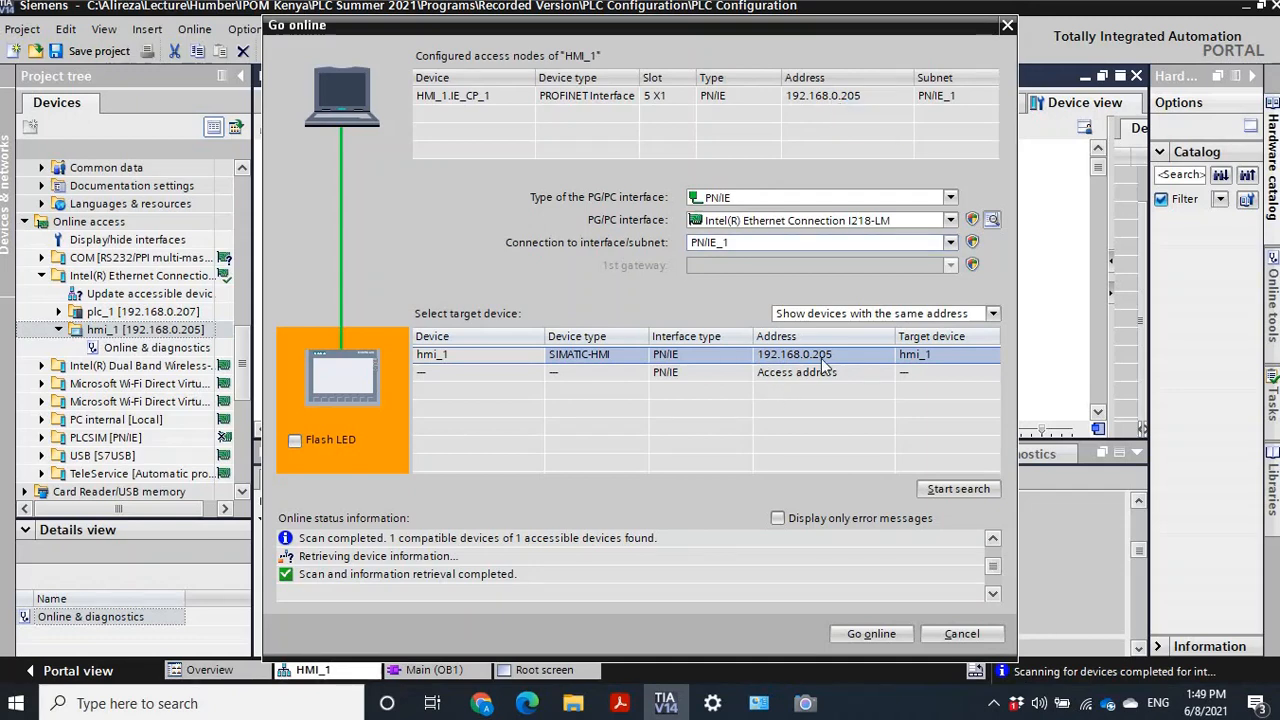
Search for all compatible target devices and go online with hmi_1.
click(992, 313)
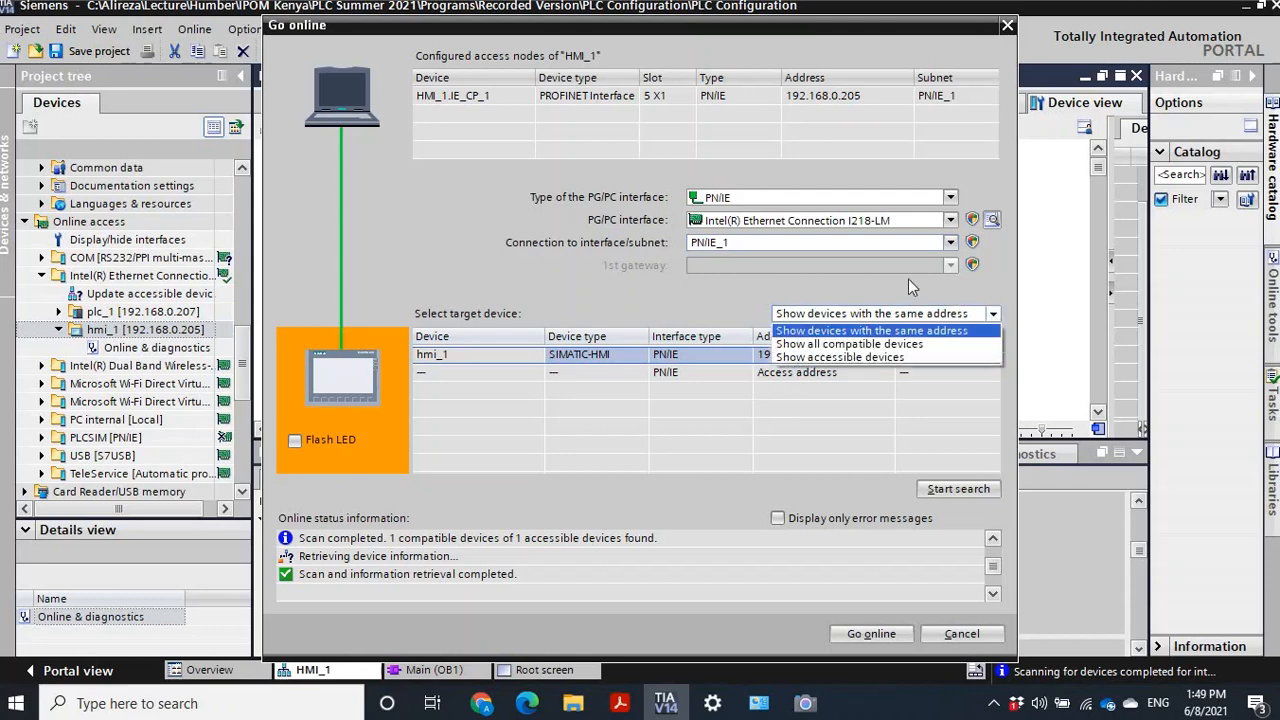
click(848, 344)
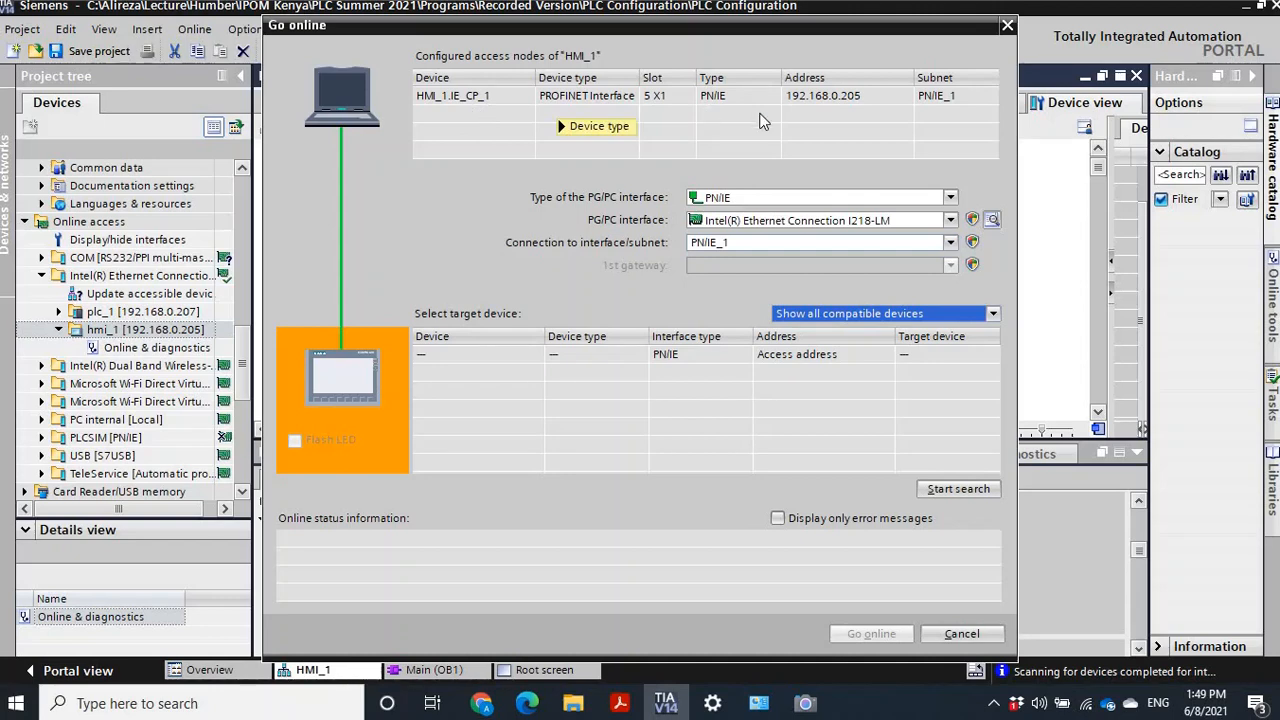
mouse_move(760, 121)
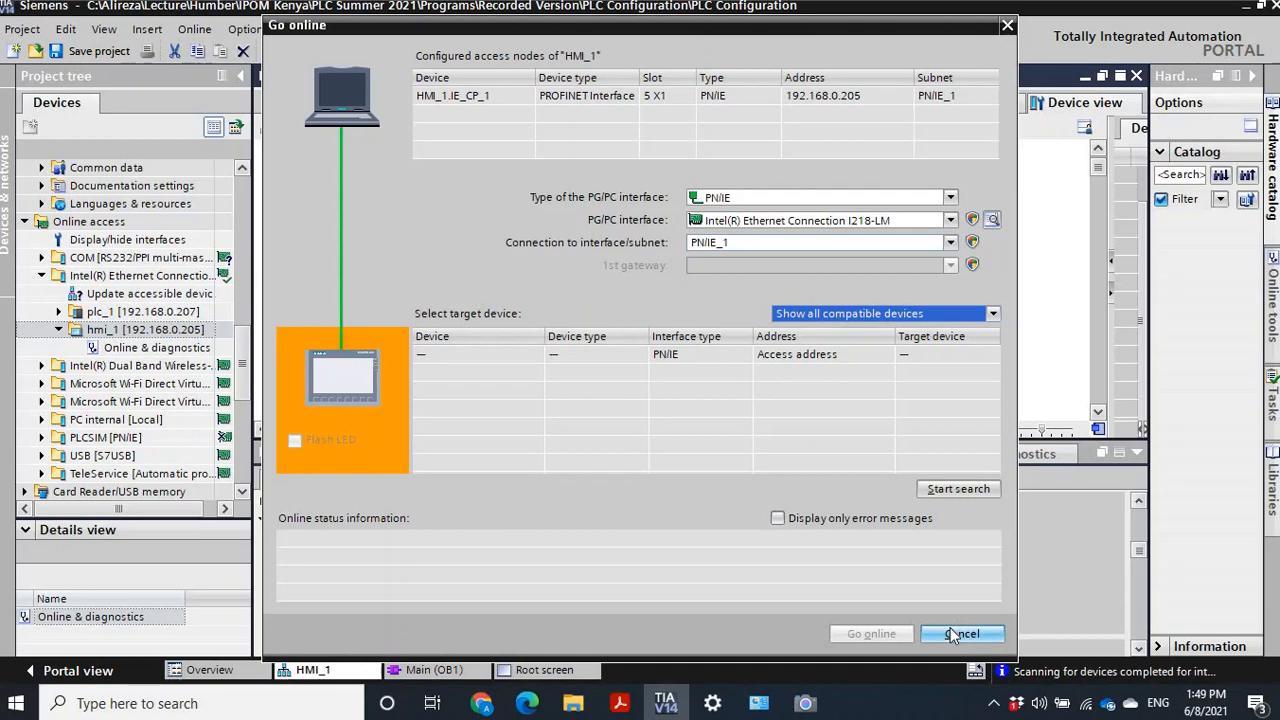
click(955, 493)
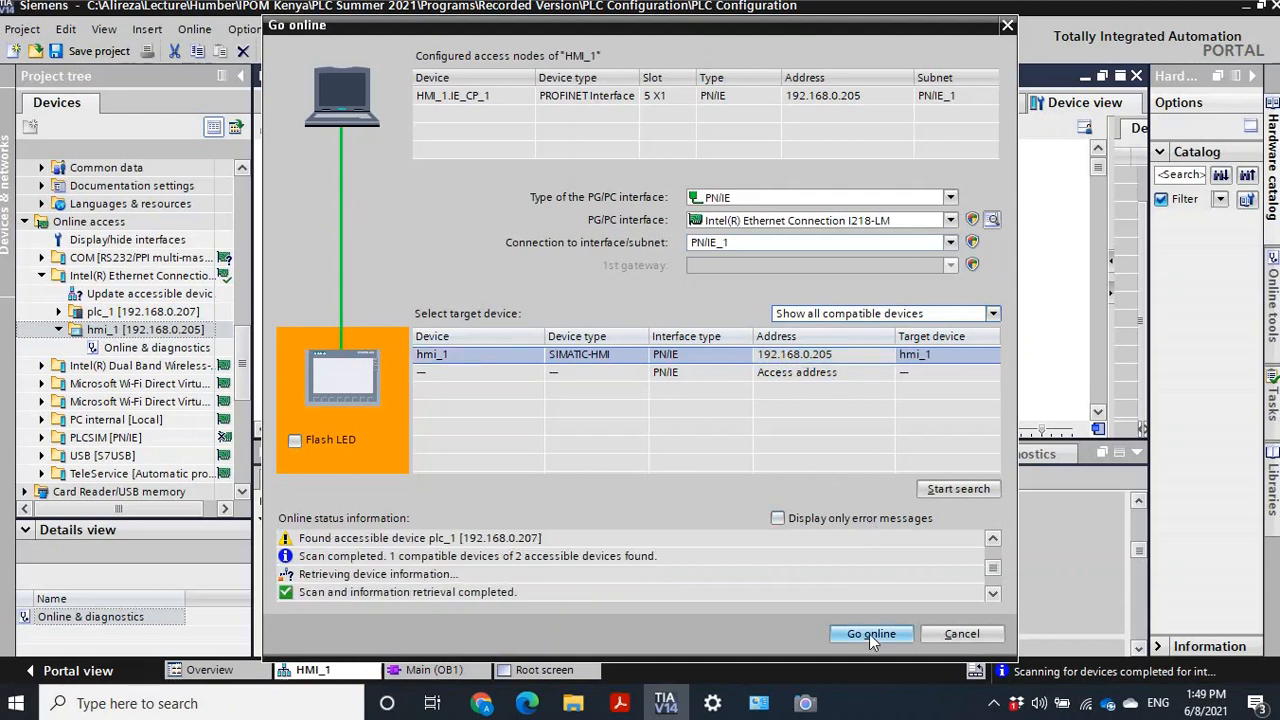
click(869, 634)
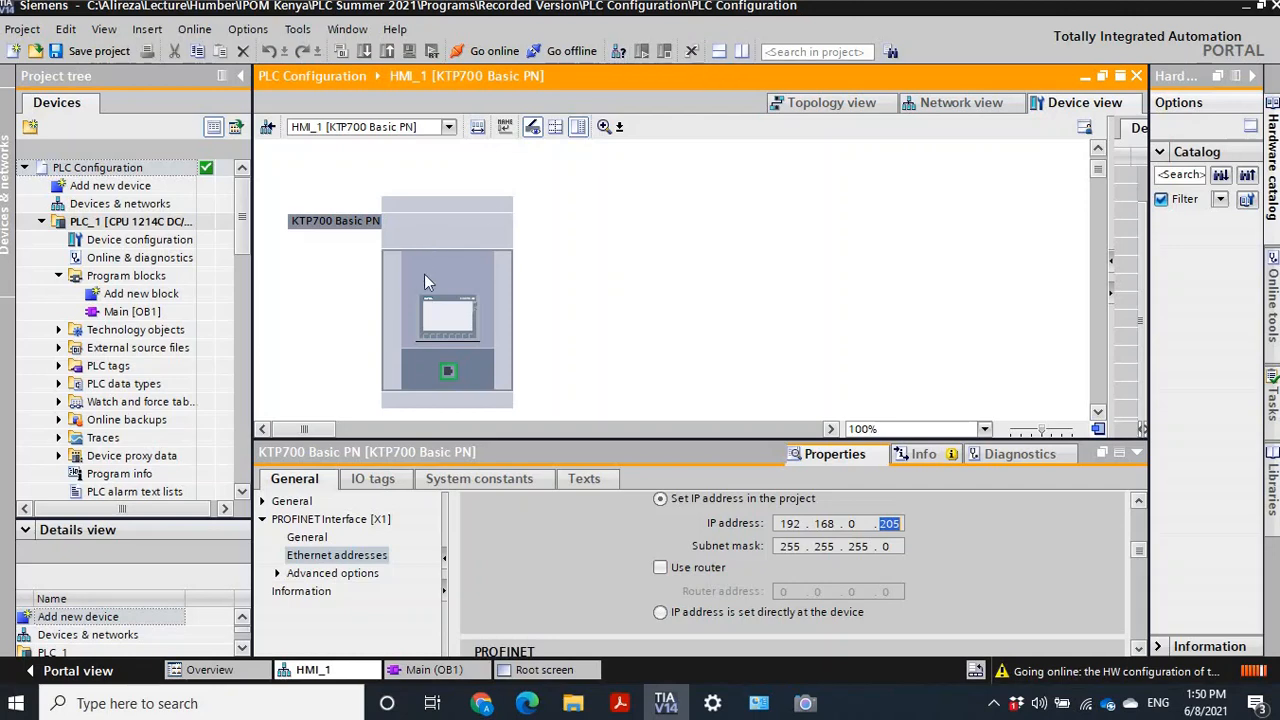
Search the PN/IE interface for accessible devices again and select hmi_1 among the nodes found.
click(619, 51)
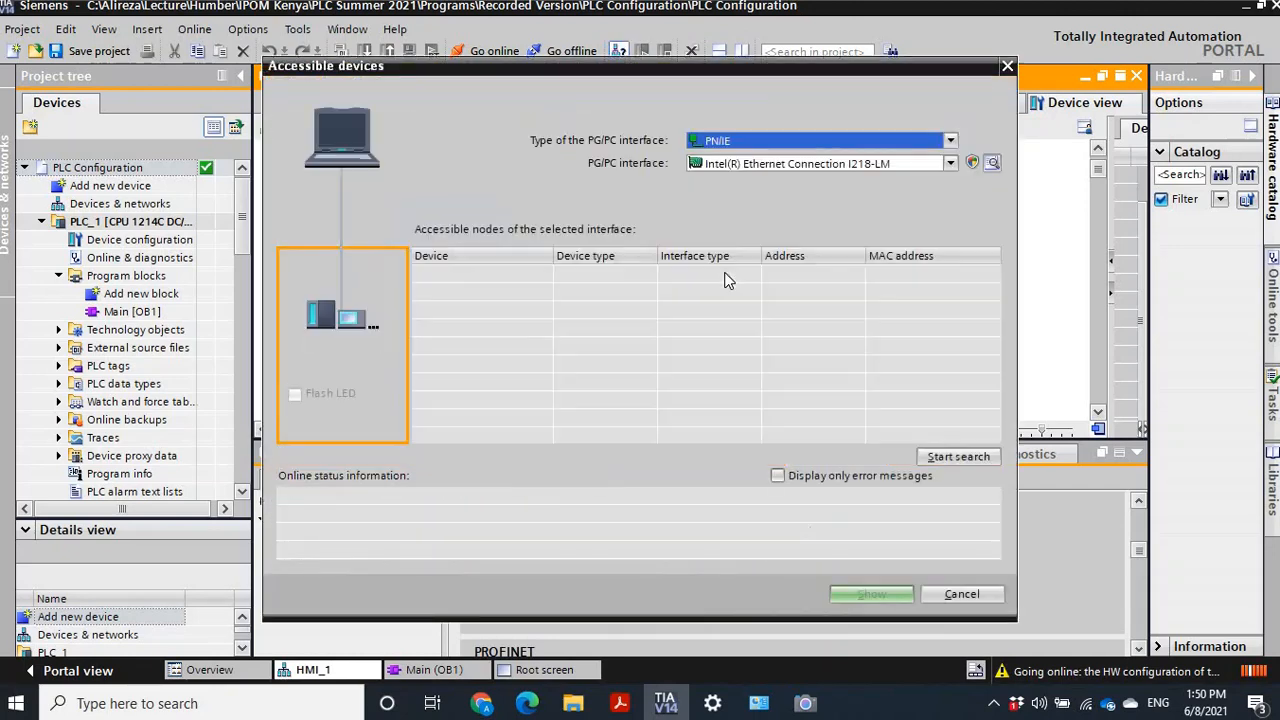
click(954, 460)
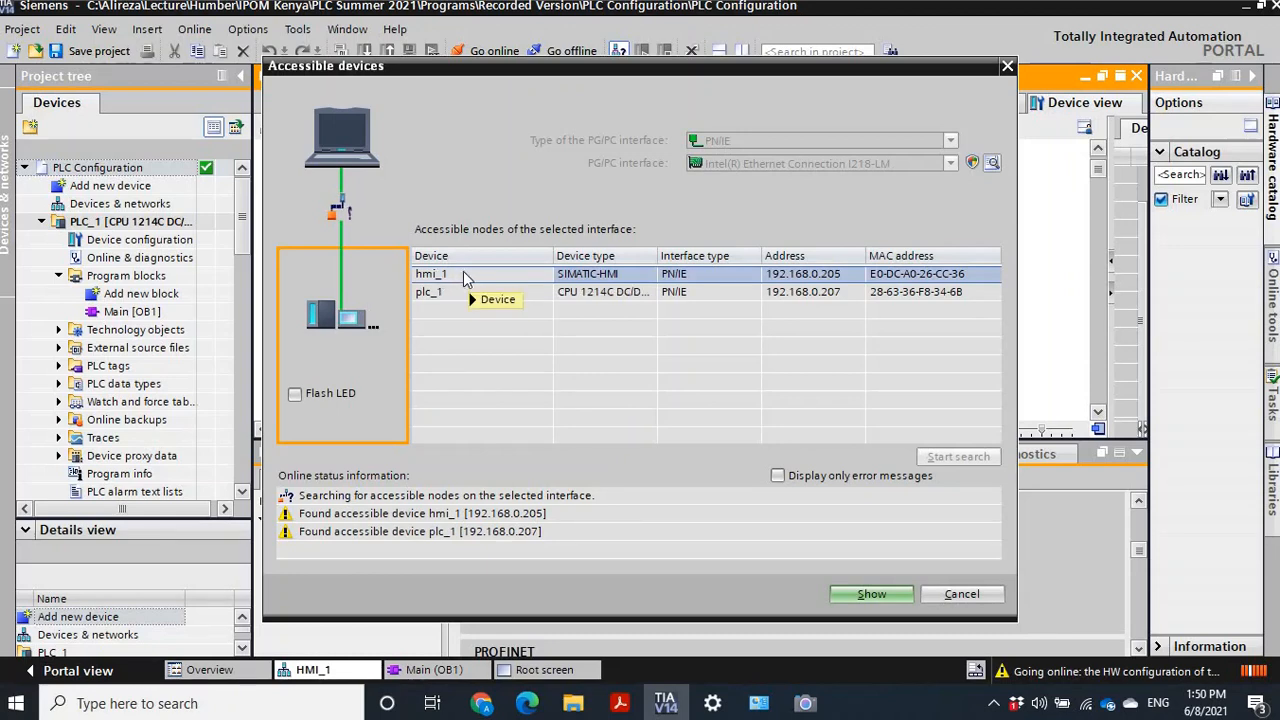
click(624, 274)
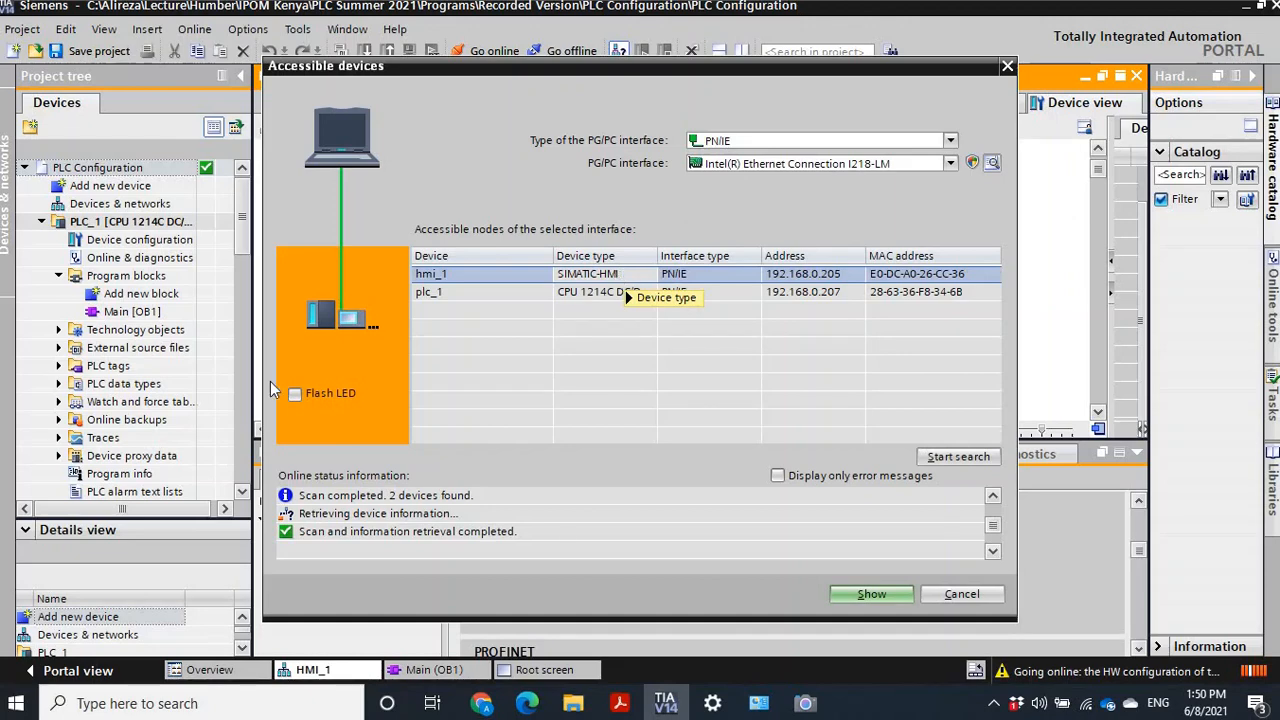
click(534, 291)
click(582, 276)
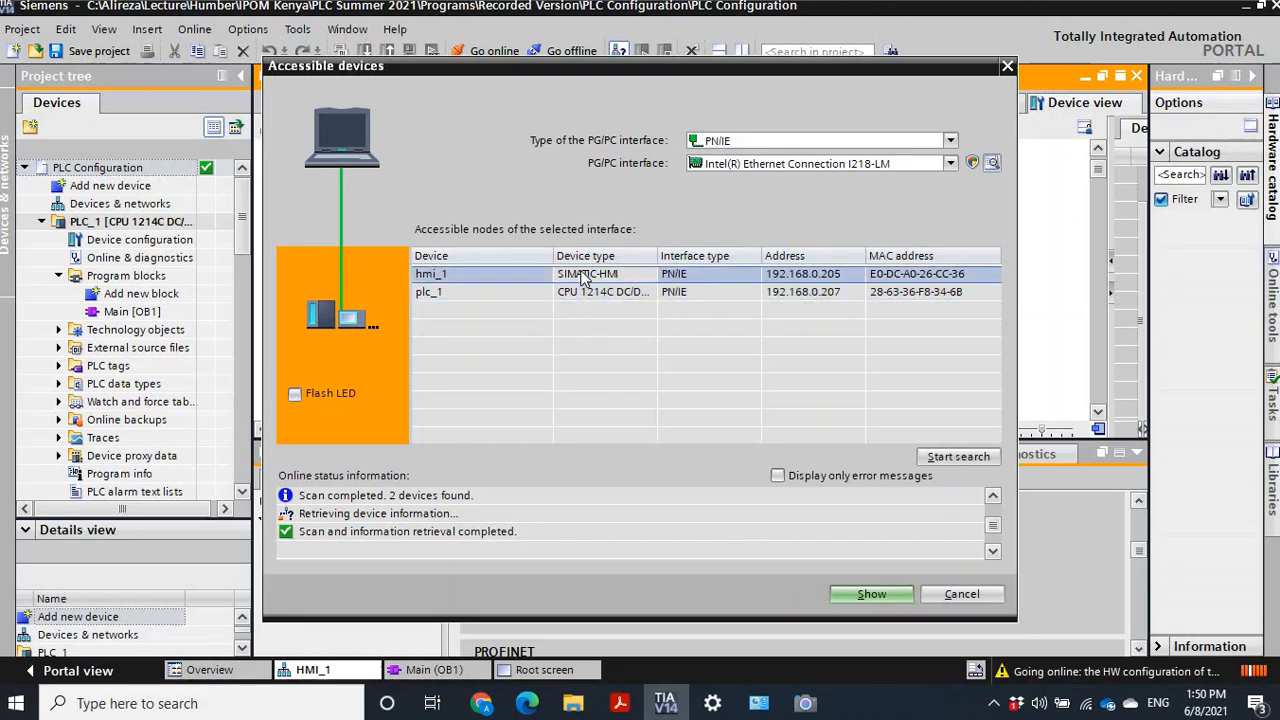
Flash the LED of hmi_1, watch the physical panel in the Camera app, and stop the flashing in TIA Portal.
click(295, 395)
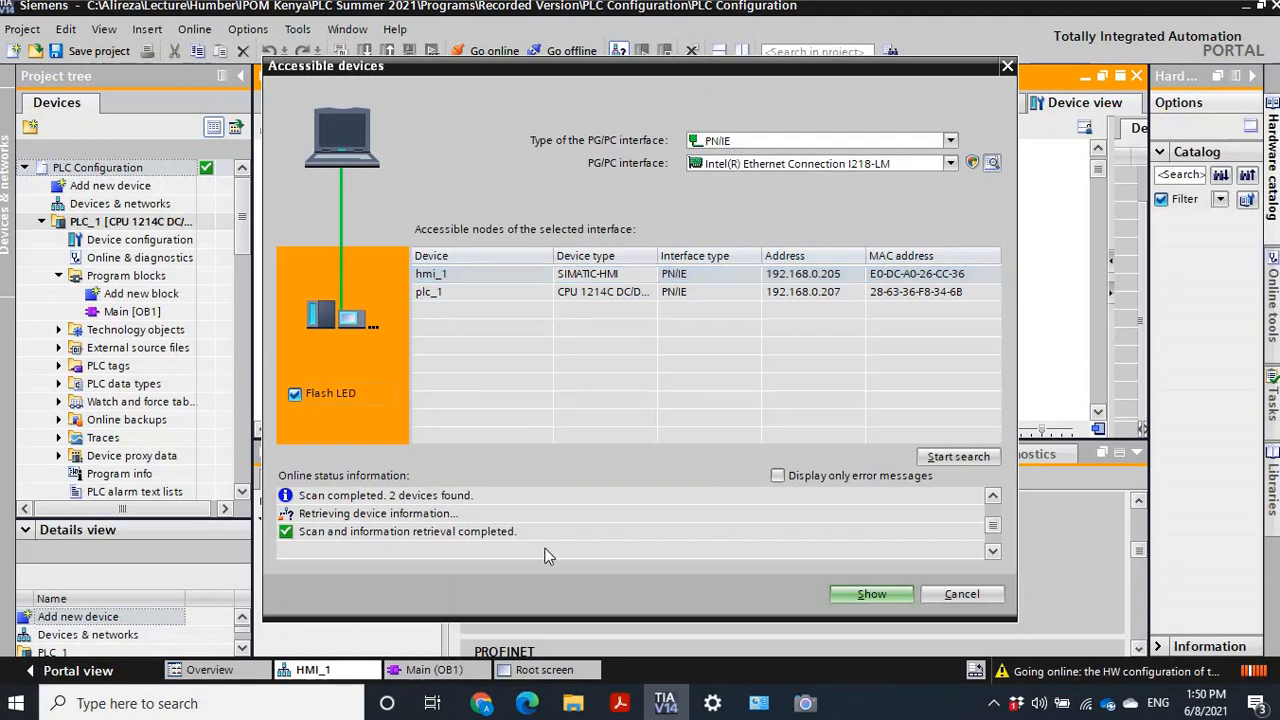
click(806, 703)
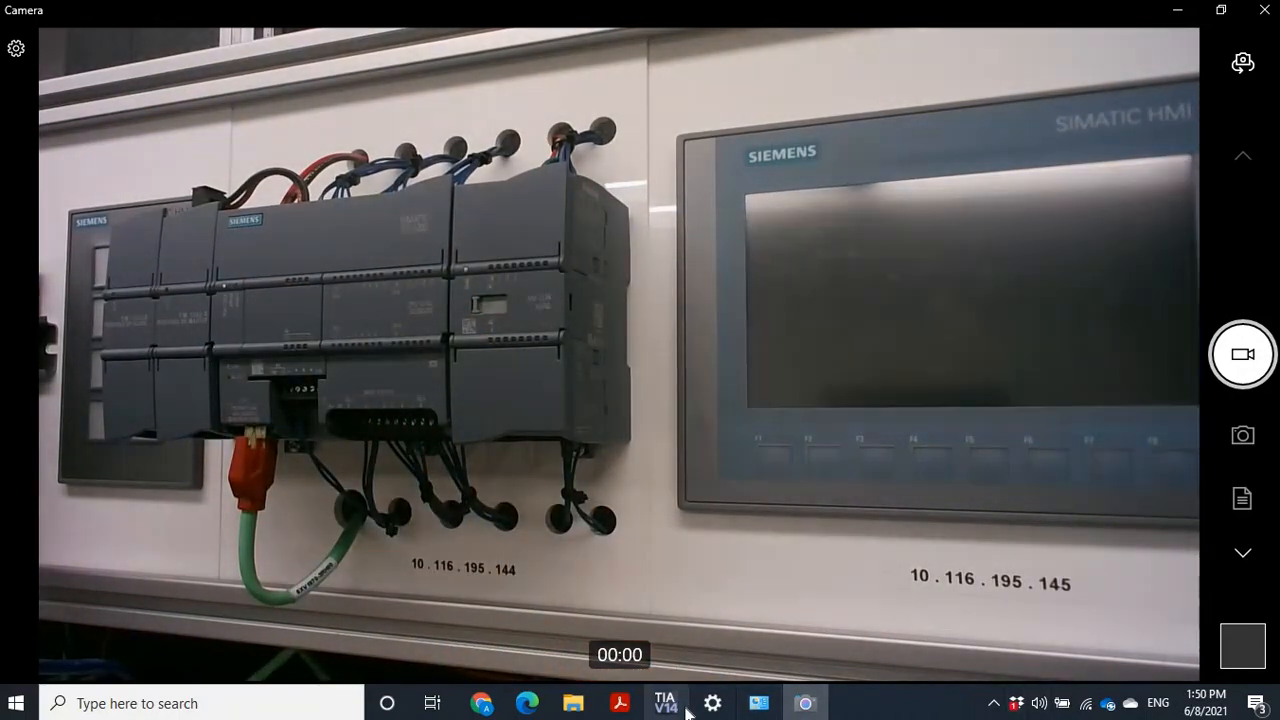
click(686, 710)
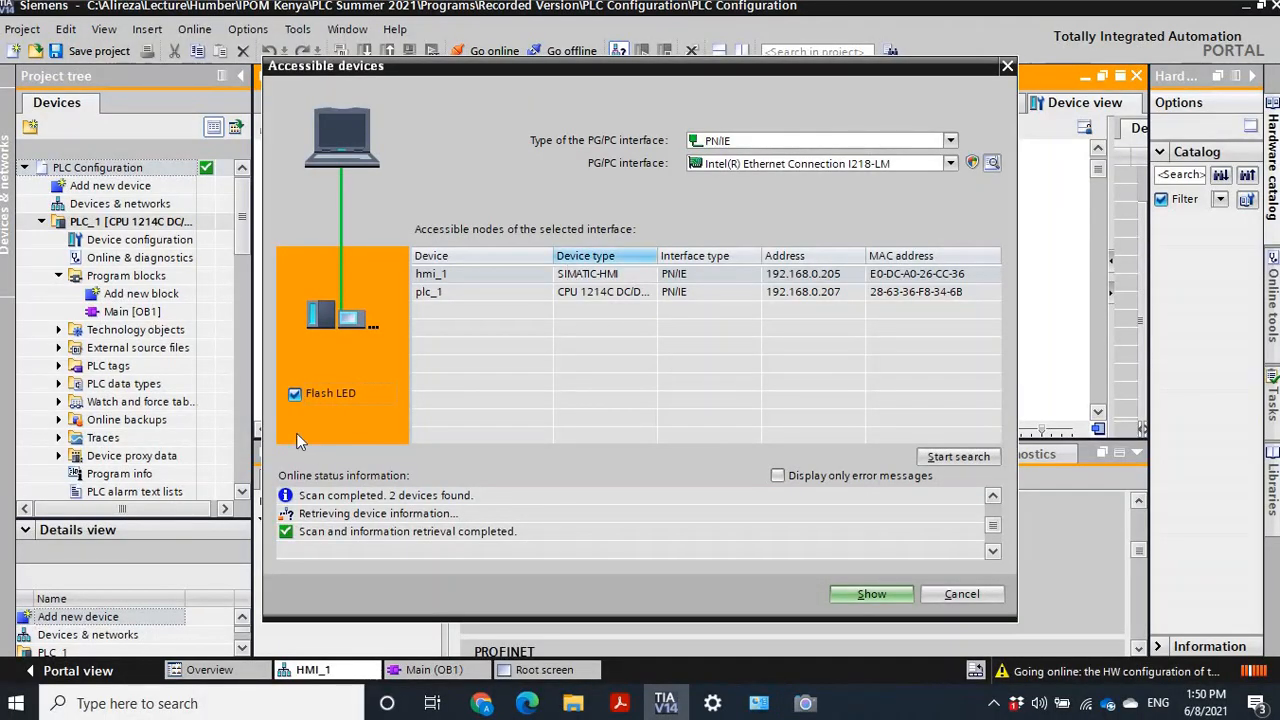
click(295, 394)
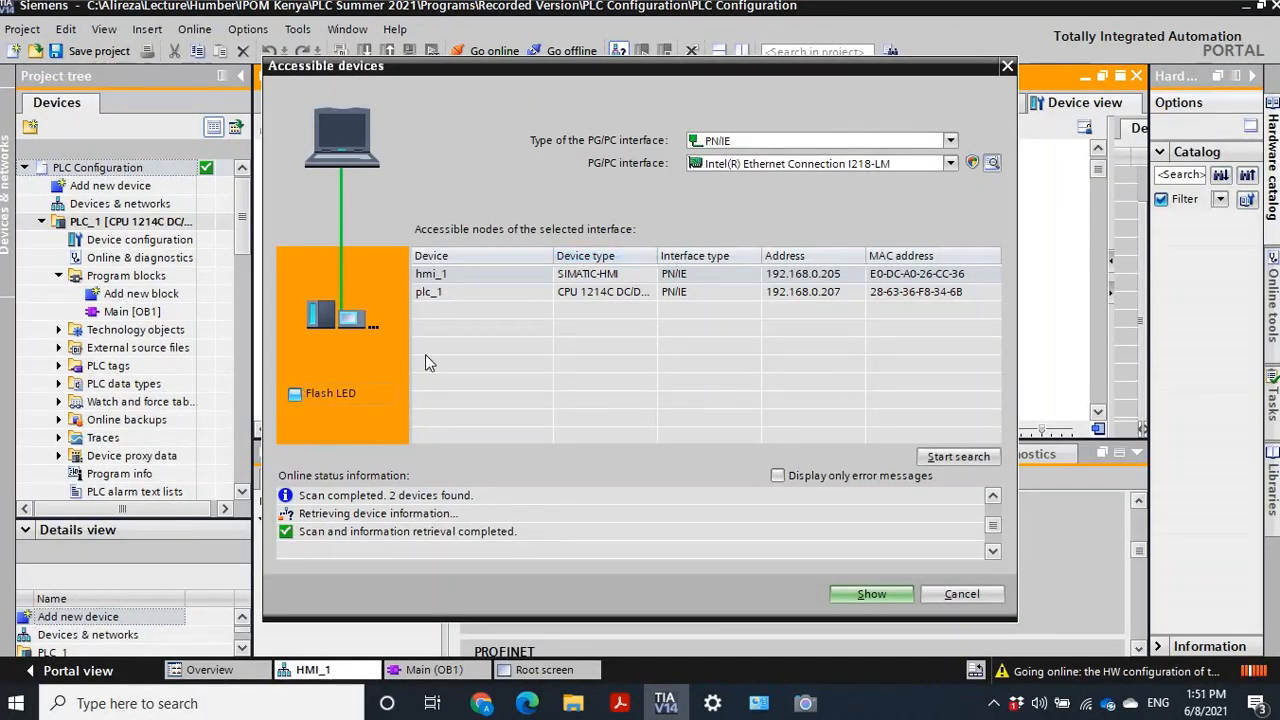
Flash the LED of plc_1, check the physical controller in the Camera app, and close TIA Portal's accessible devices search.
click(459, 295)
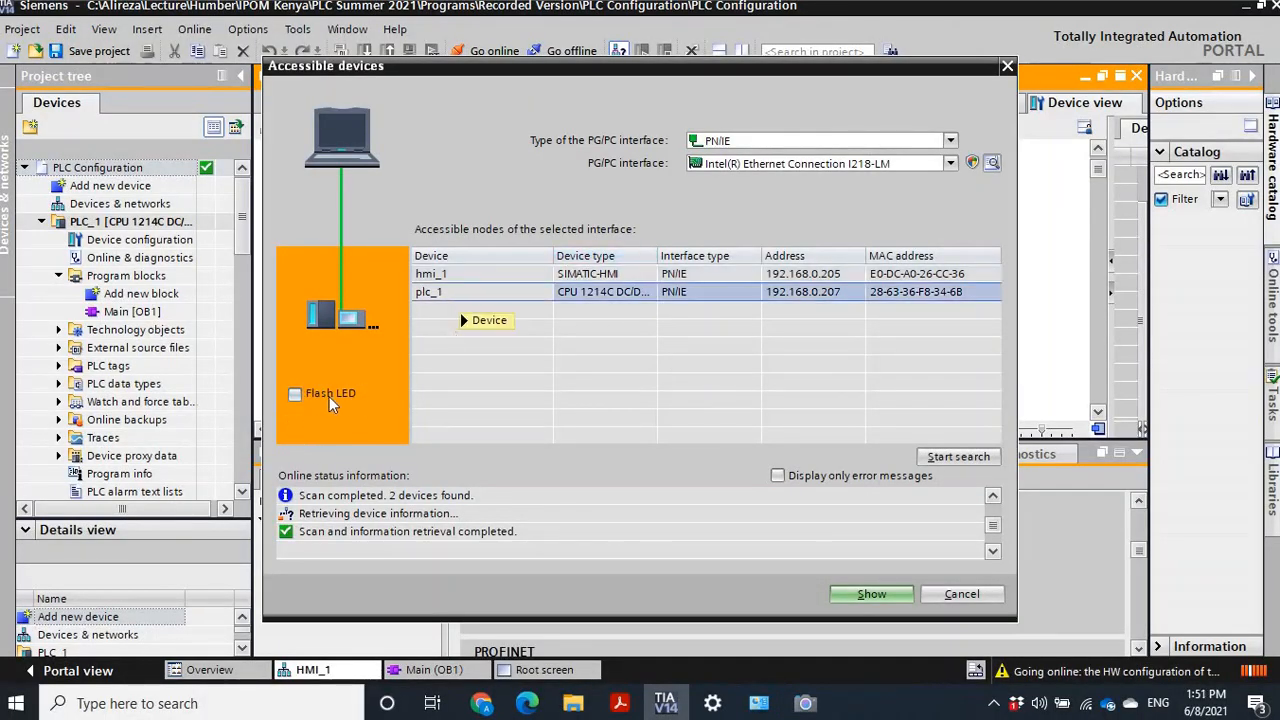
click(295, 394)
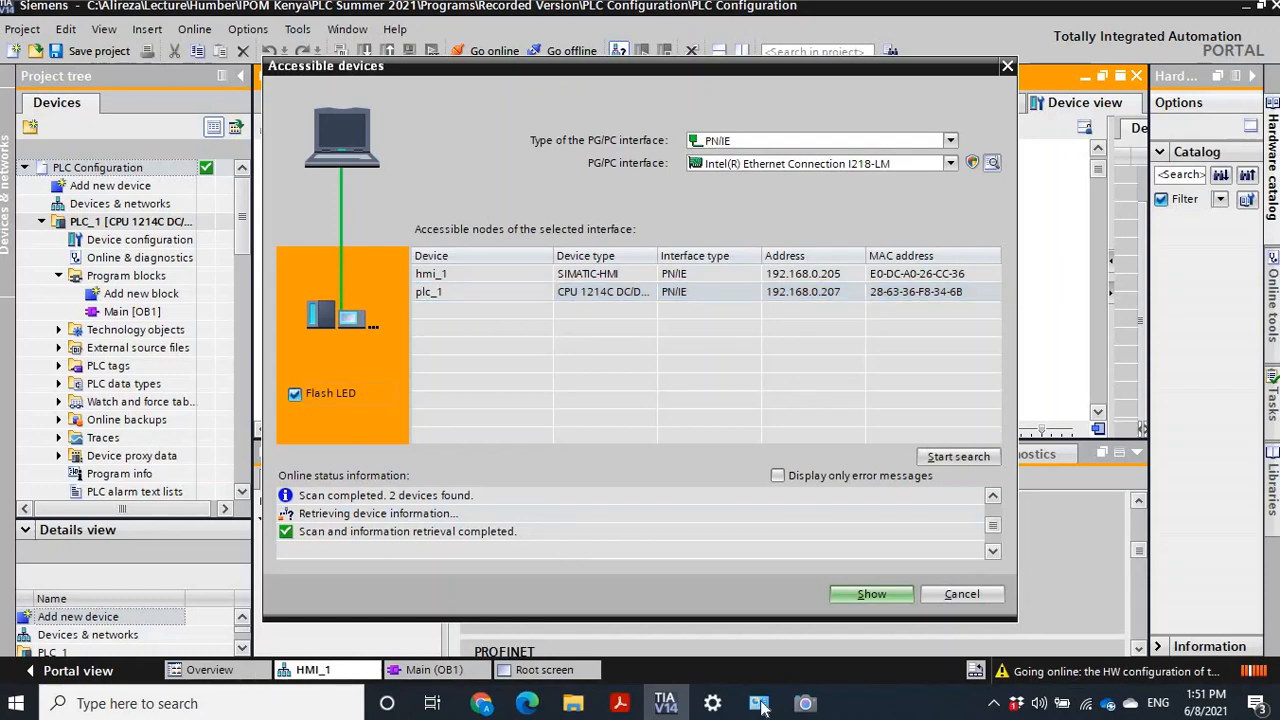
click(803, 705)
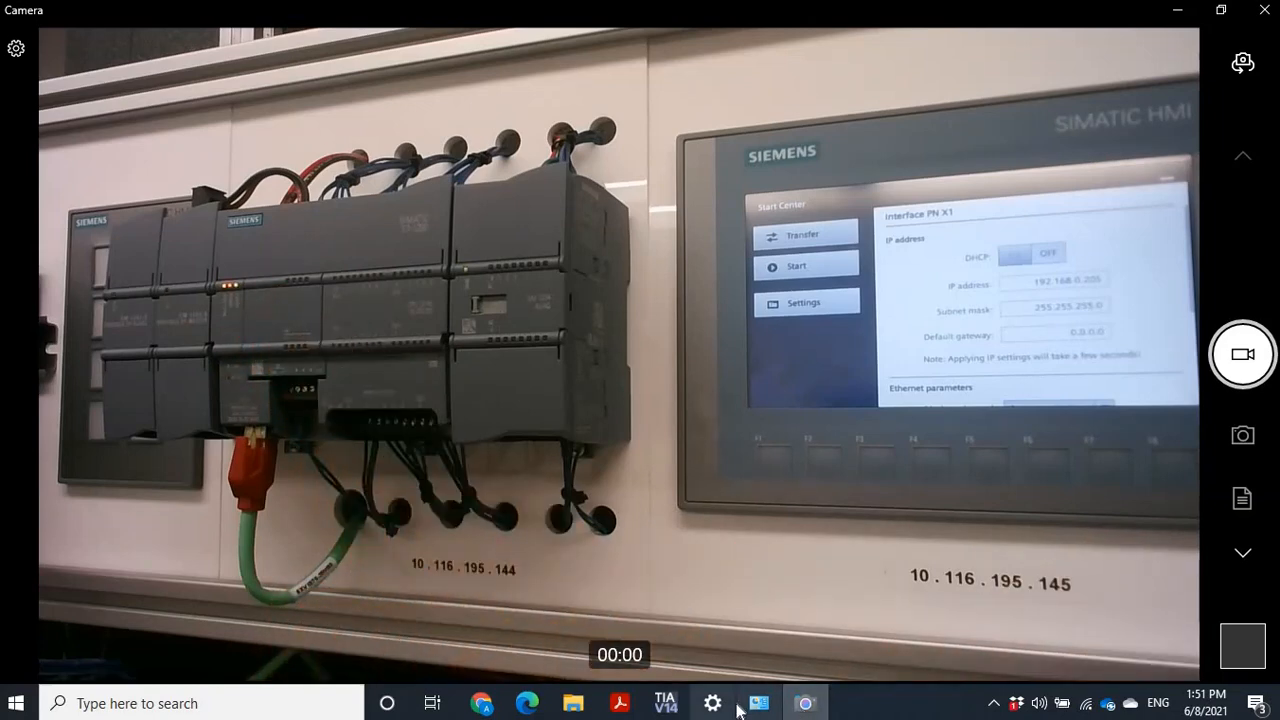
click(665, 703)
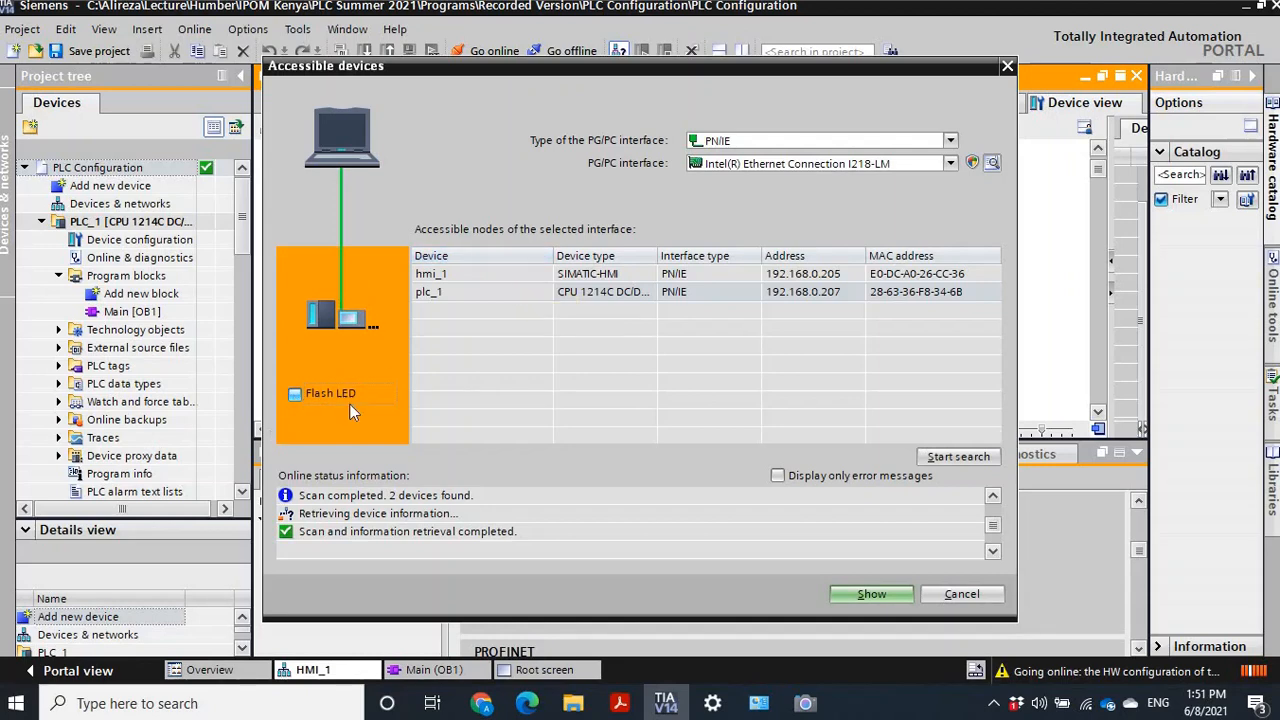
click(968, 596)
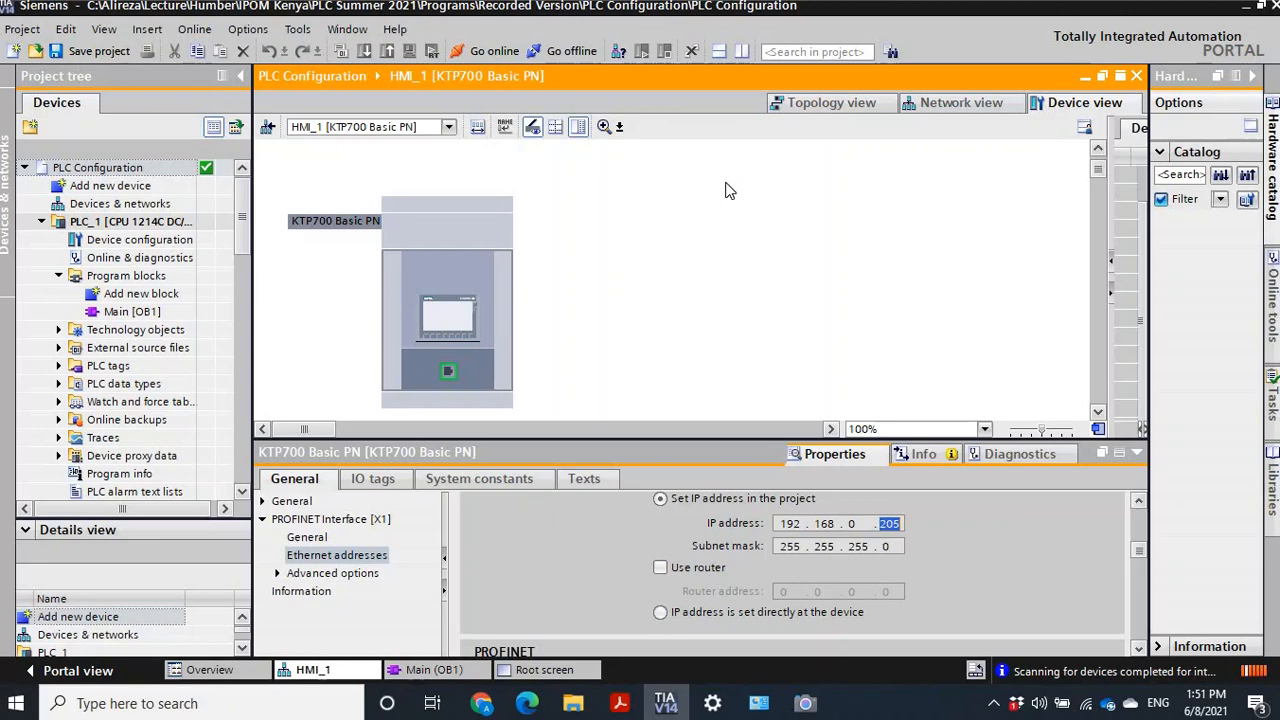
Collapse PLC_1 in the project, expand HMI_1's Screens folder, and open Root screen for editing.
click(44, 224)
click(44, 224)
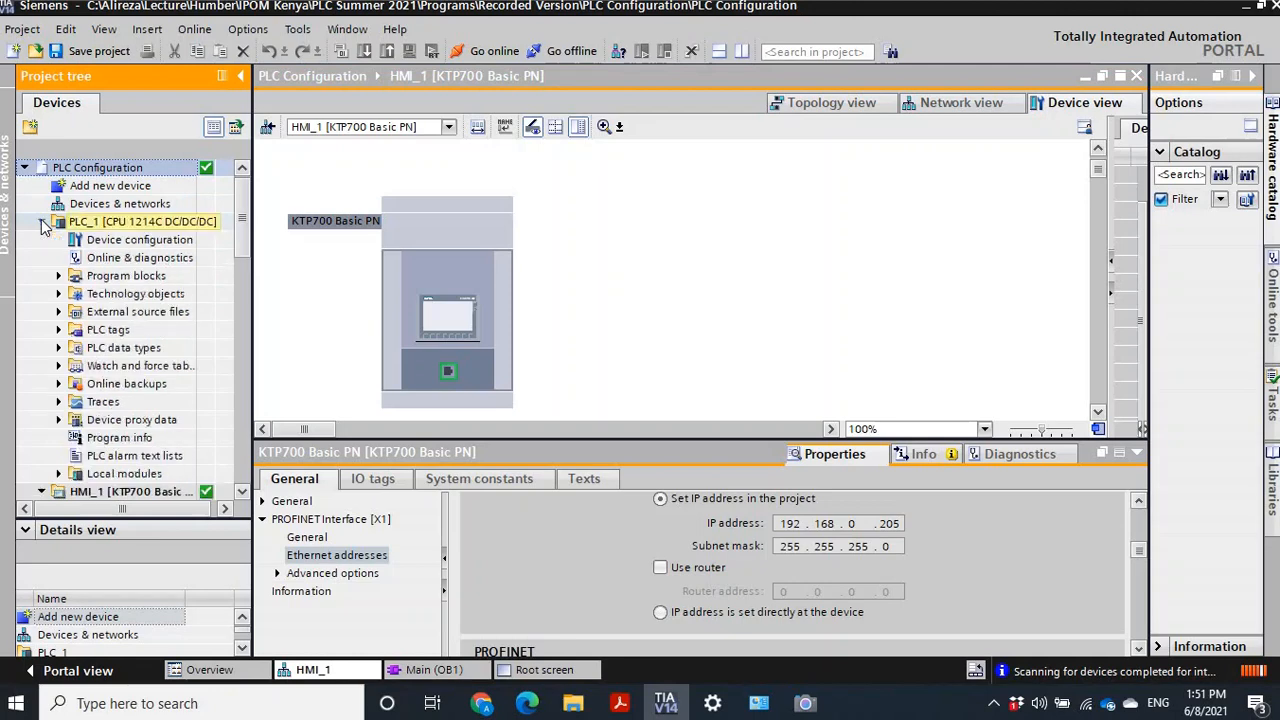
click(44, 224)
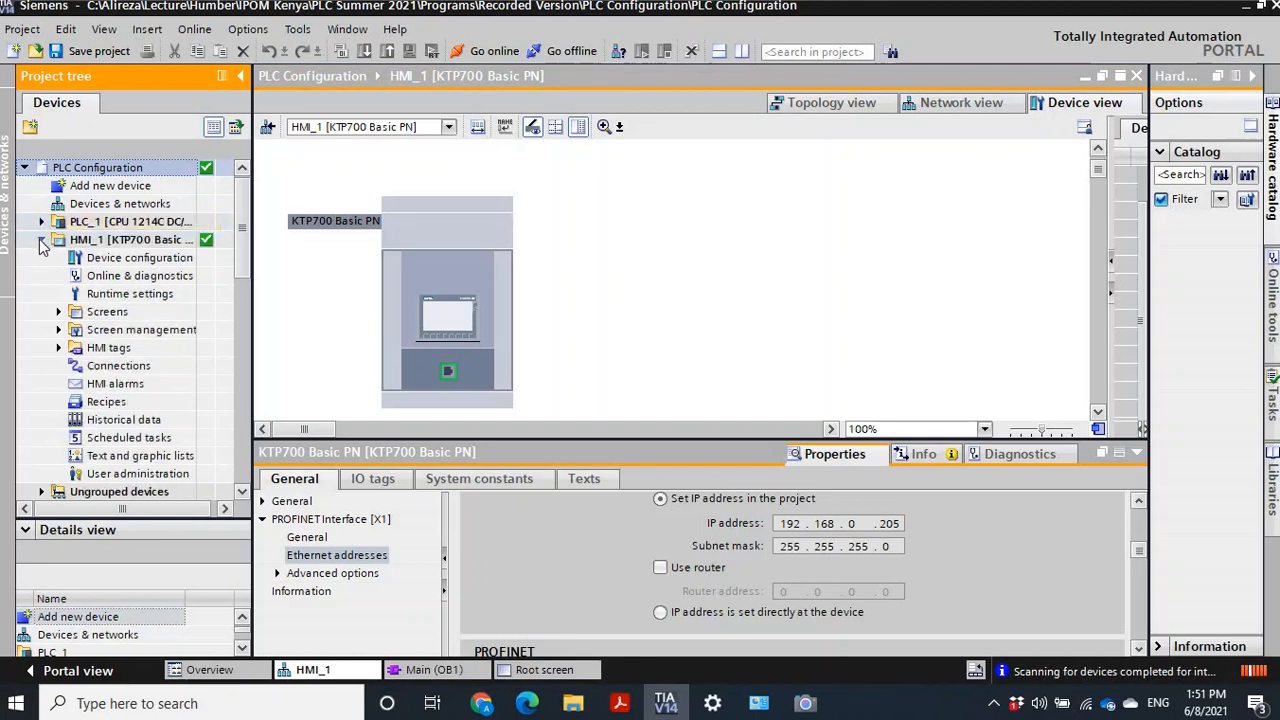
click(58, 313)
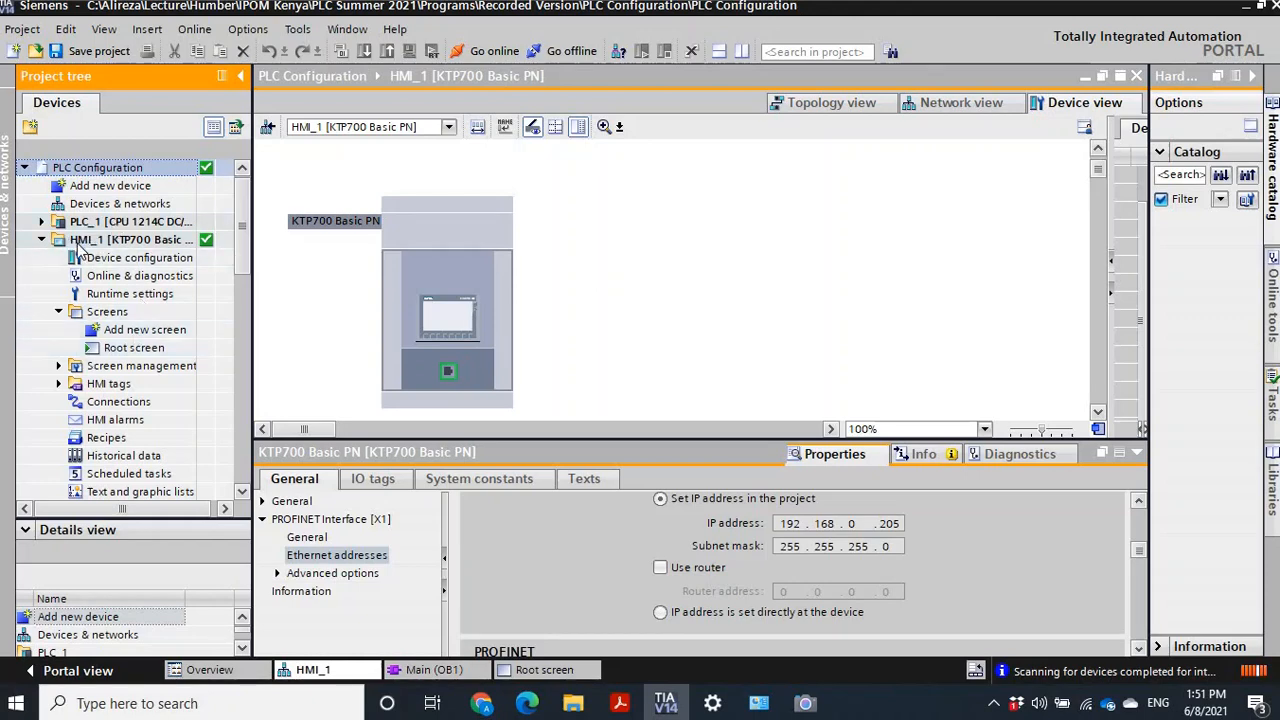
click(59, 313)
click(59, 312)
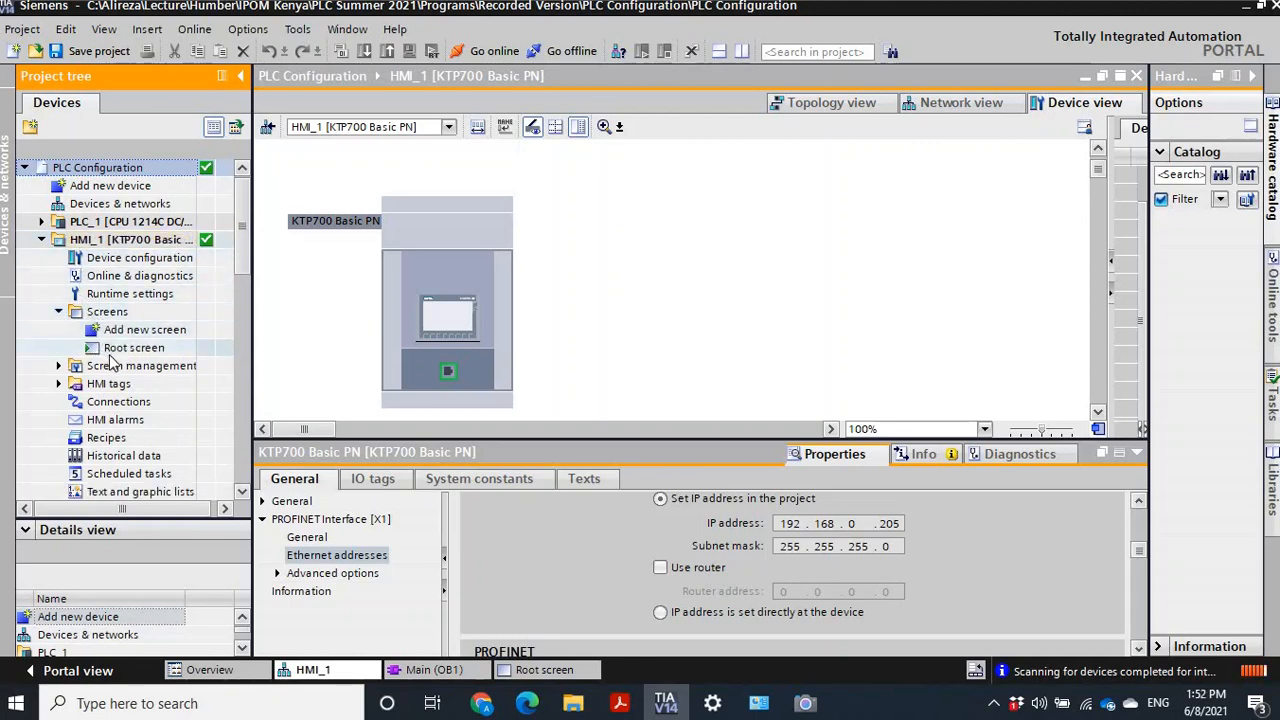
click(110, 351)
double_click(122, 350)
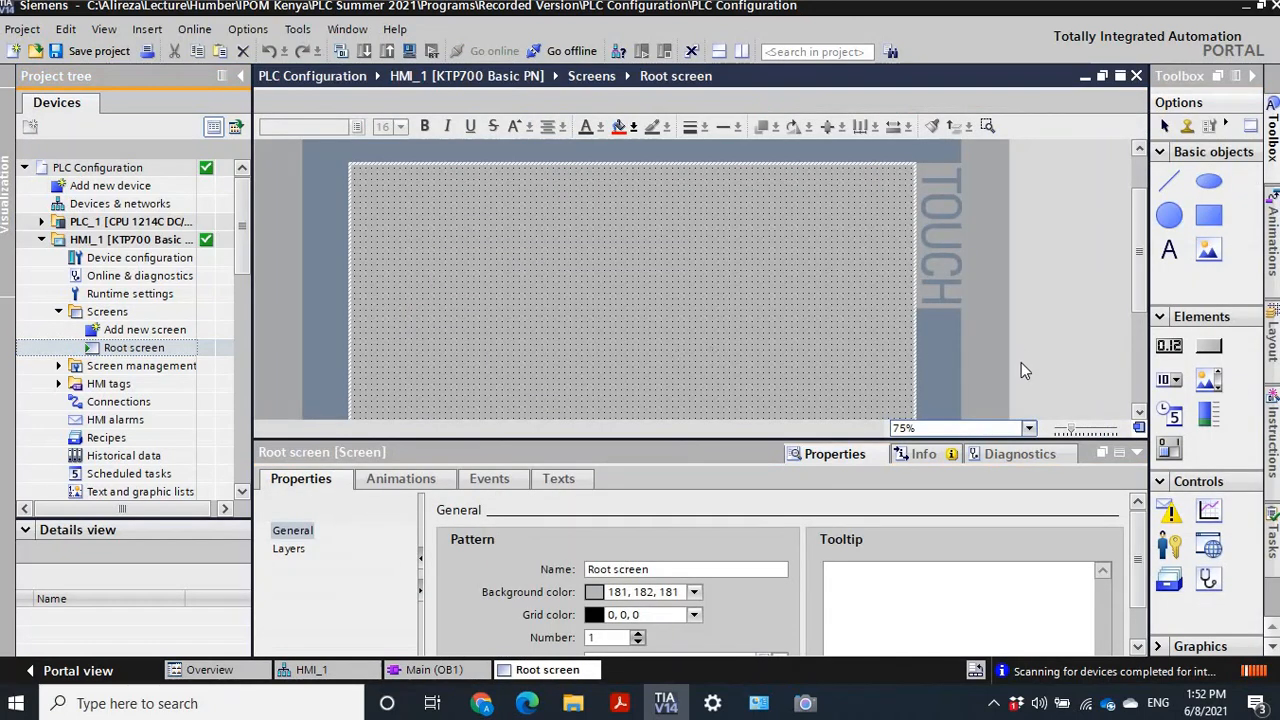
Draw a rectangle in the upper-left area of the root screen and a circle beside it.
drag(754, 440, 754, 520)
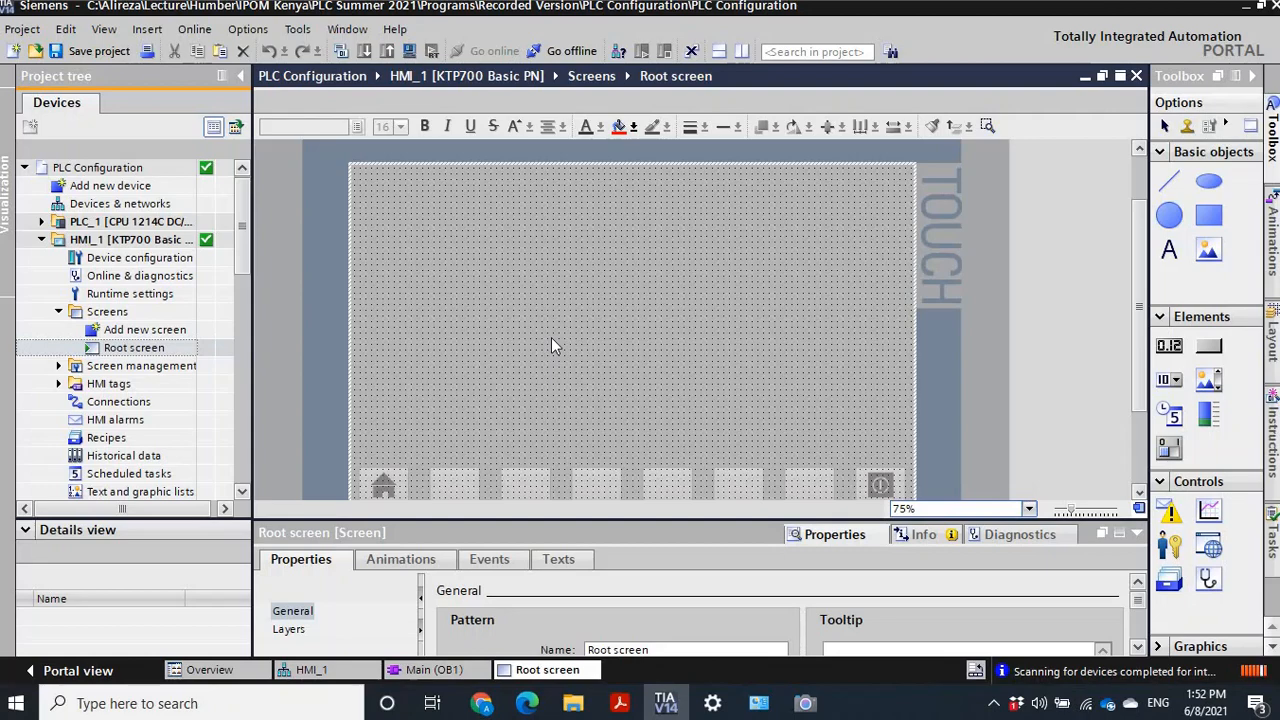
click(1208, 215)
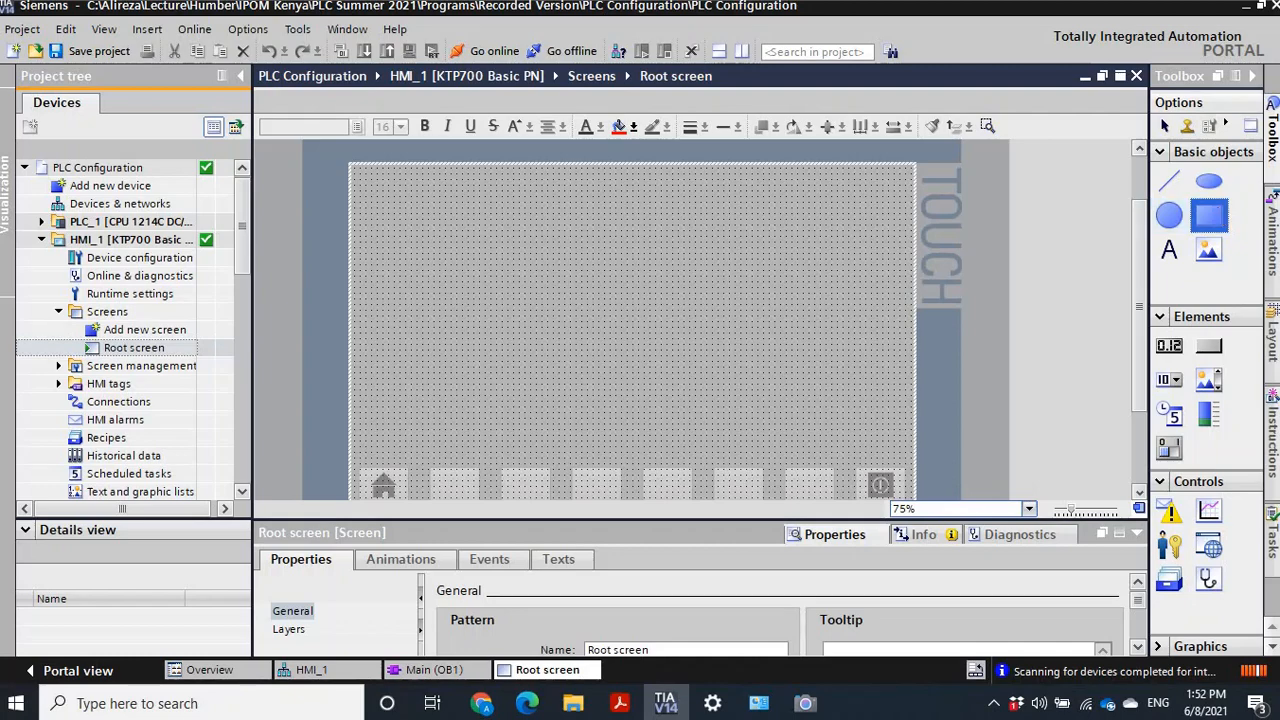
drag(411, 206, 518, 270)
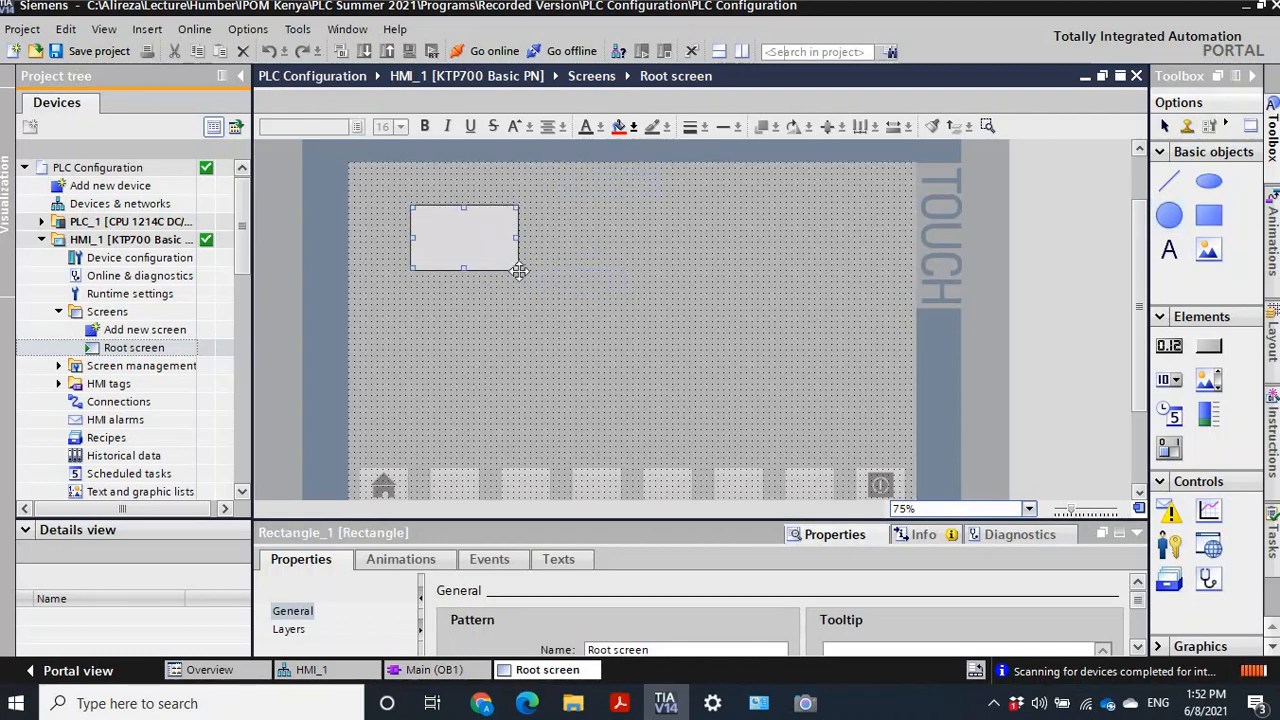
click(1169, 215)
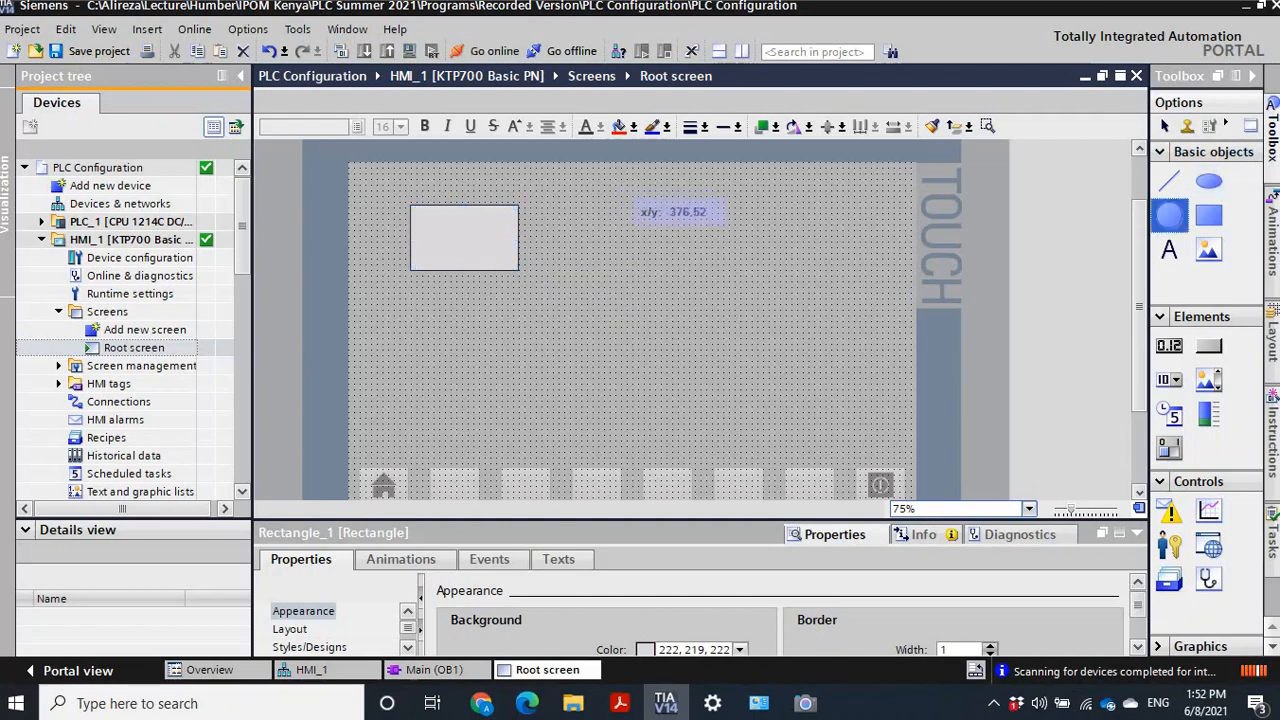
drag(622, 204, 686, 268)
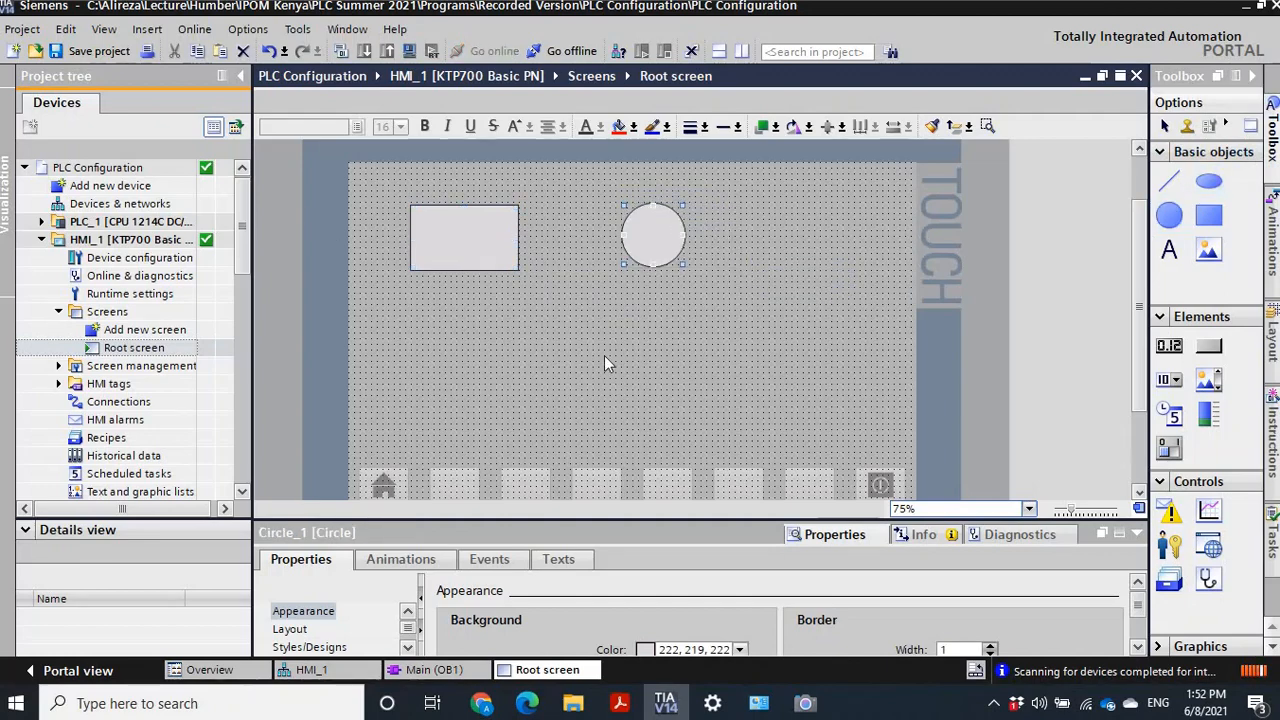
Set the rectangle's background color to red (255, 0, 0) and resize it to about 167 by 105 at X 93, Y 60.
click(396, 522)
drag(396, 519, 400, 443)
click(452, 235)
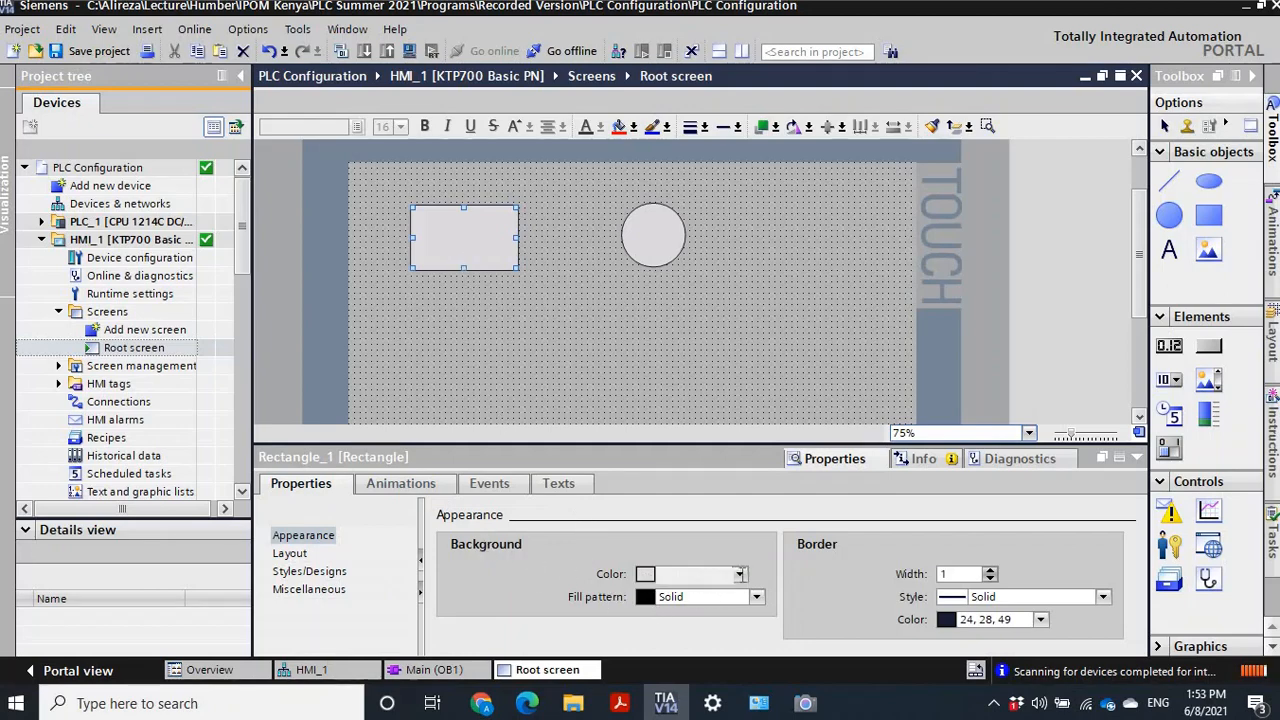
click(740, 575)
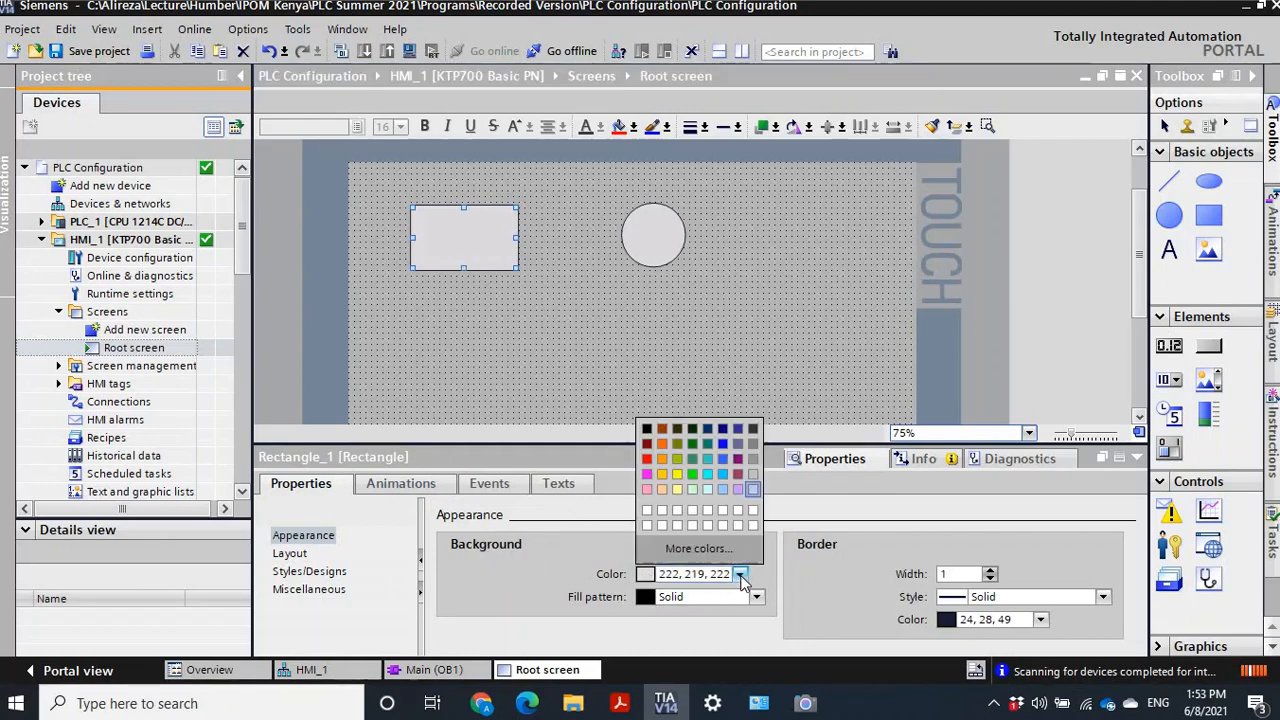
click(648, 459)
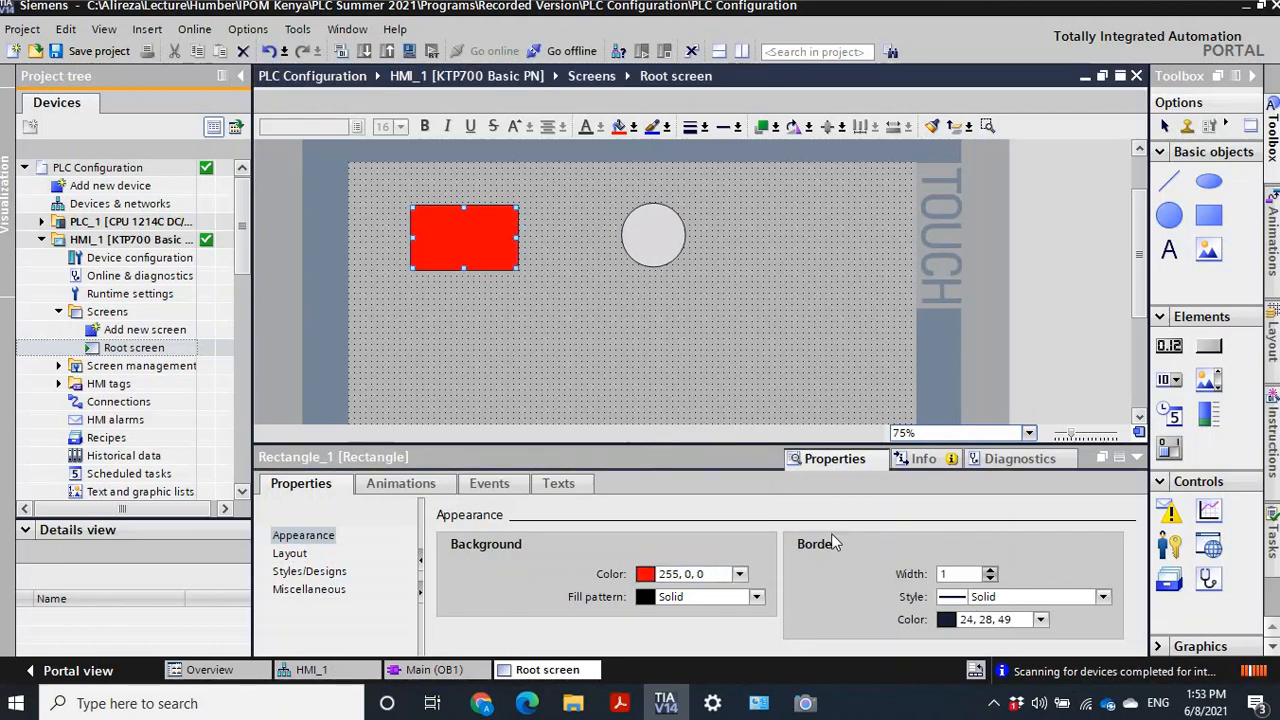
click(294, 556)
drag(453, 240, 415, 207)
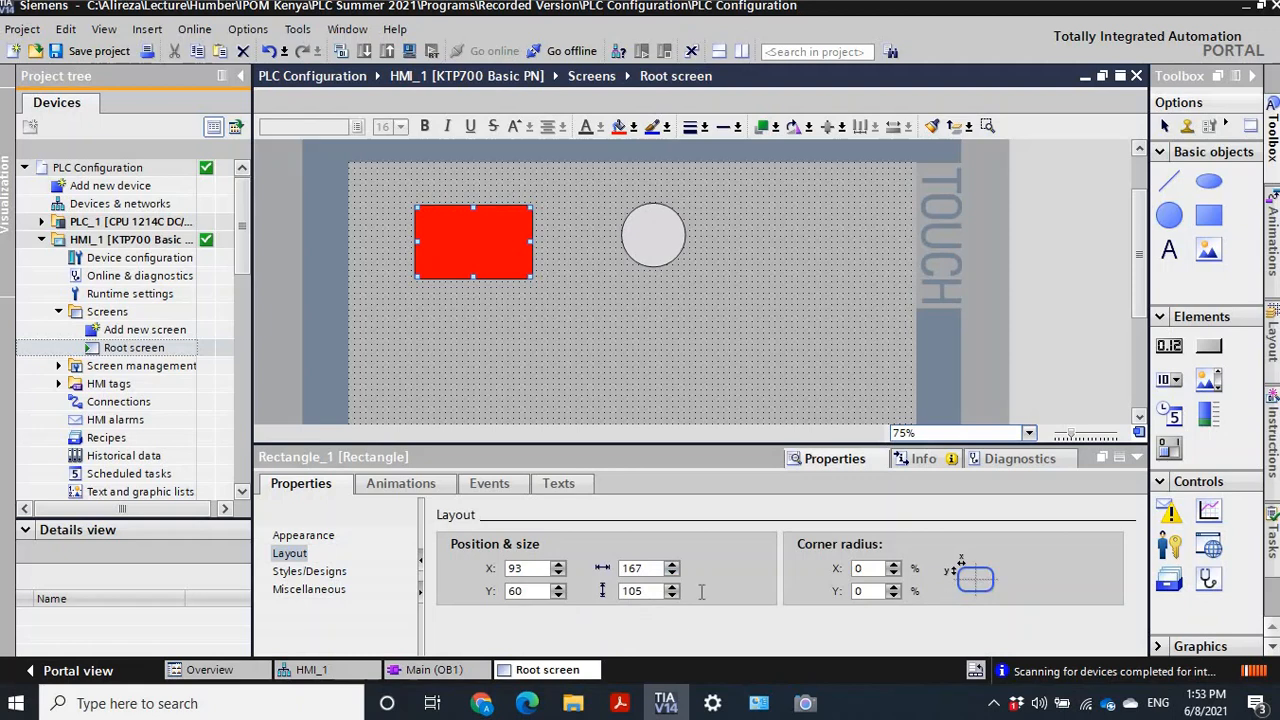
Add an Appearance display animation to the red rectangle.
click(388, 493)
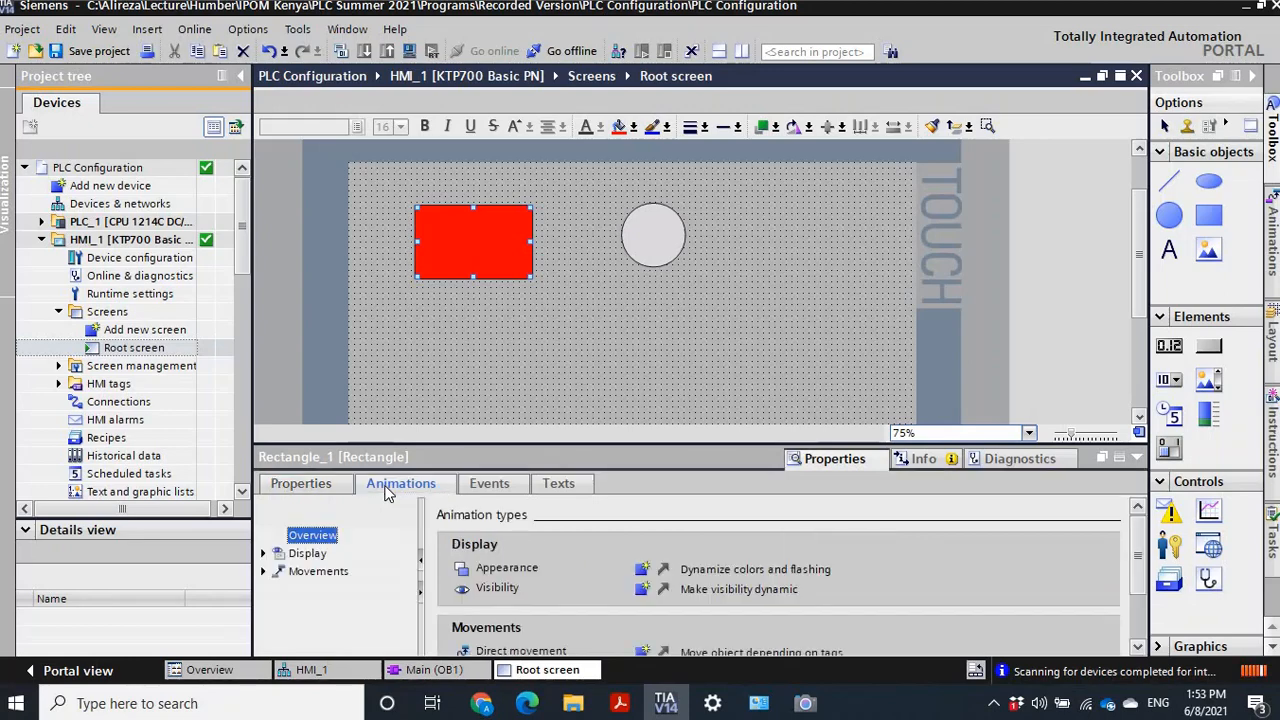
click(264, 556)
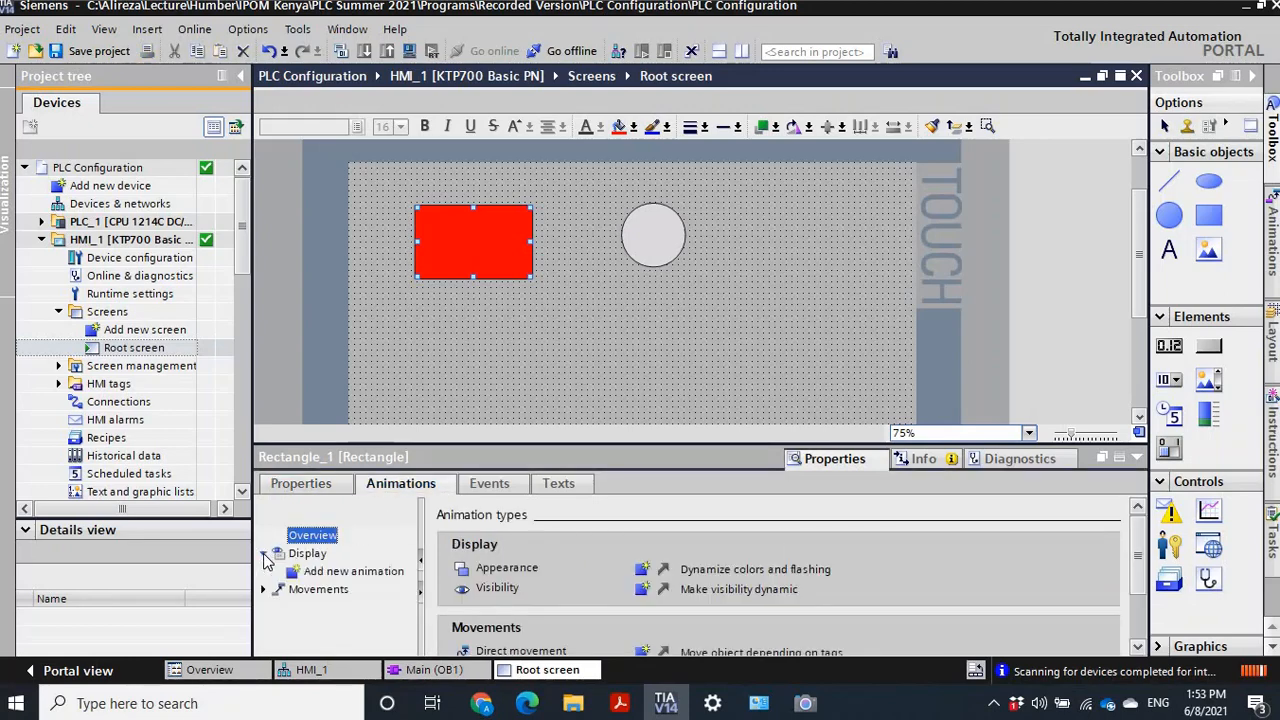
double_click(345, 575)
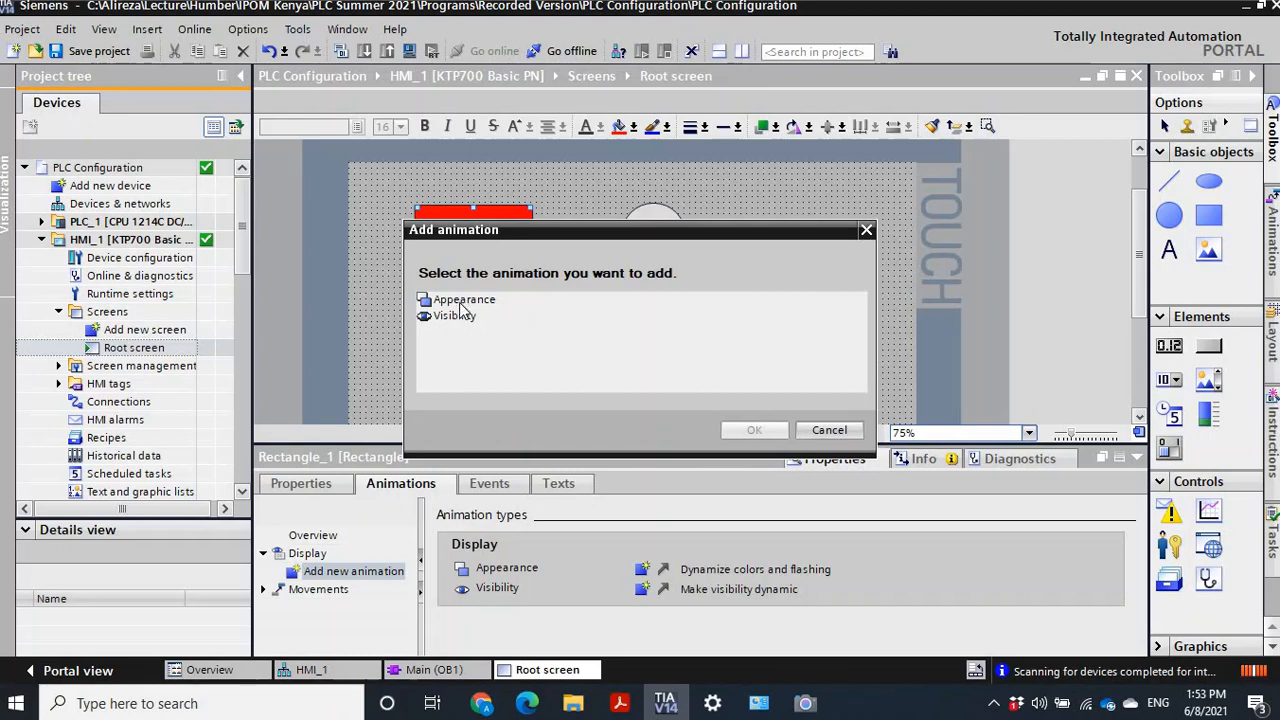
click(463, 300)
click(752, 430)
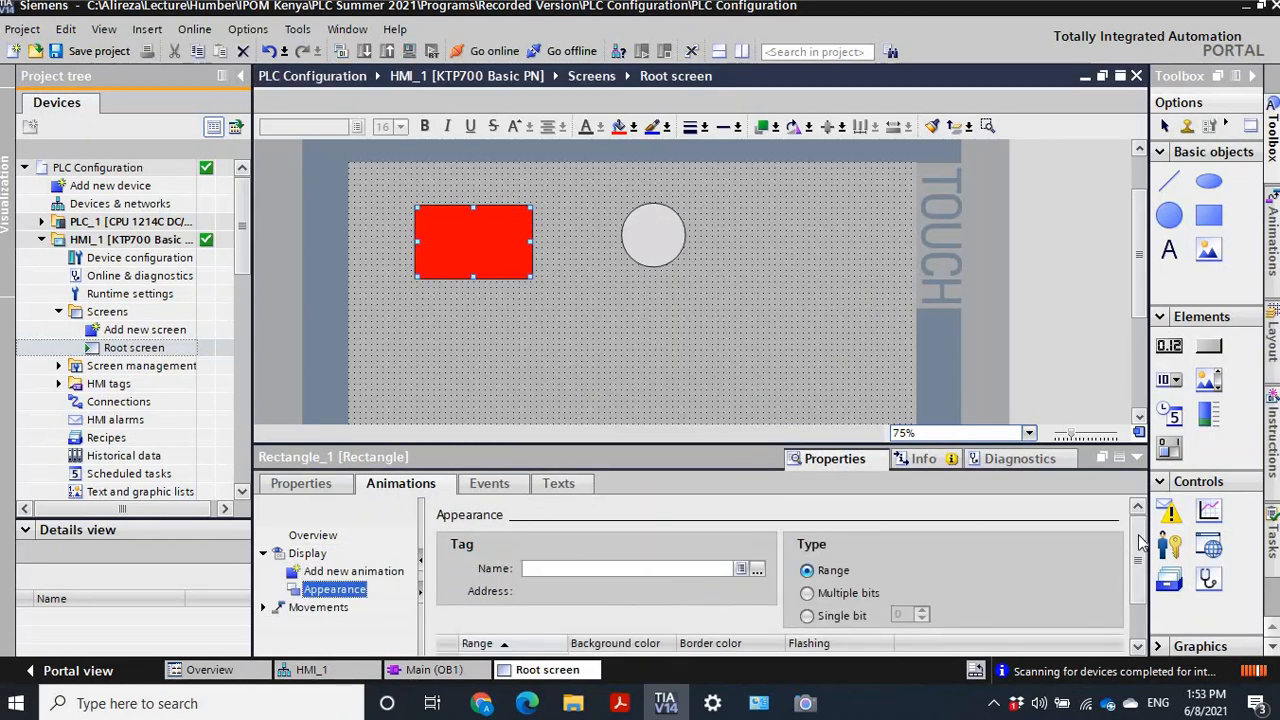
Link the rectangle's Appearance animation to Tag_1 (%I0.4) from PLC_1's default tag table.
mouse_move(1138, 538)
mouse_down()
mouse_move(1139, 567)
mouse_move(1139, 543)
mouse_up()
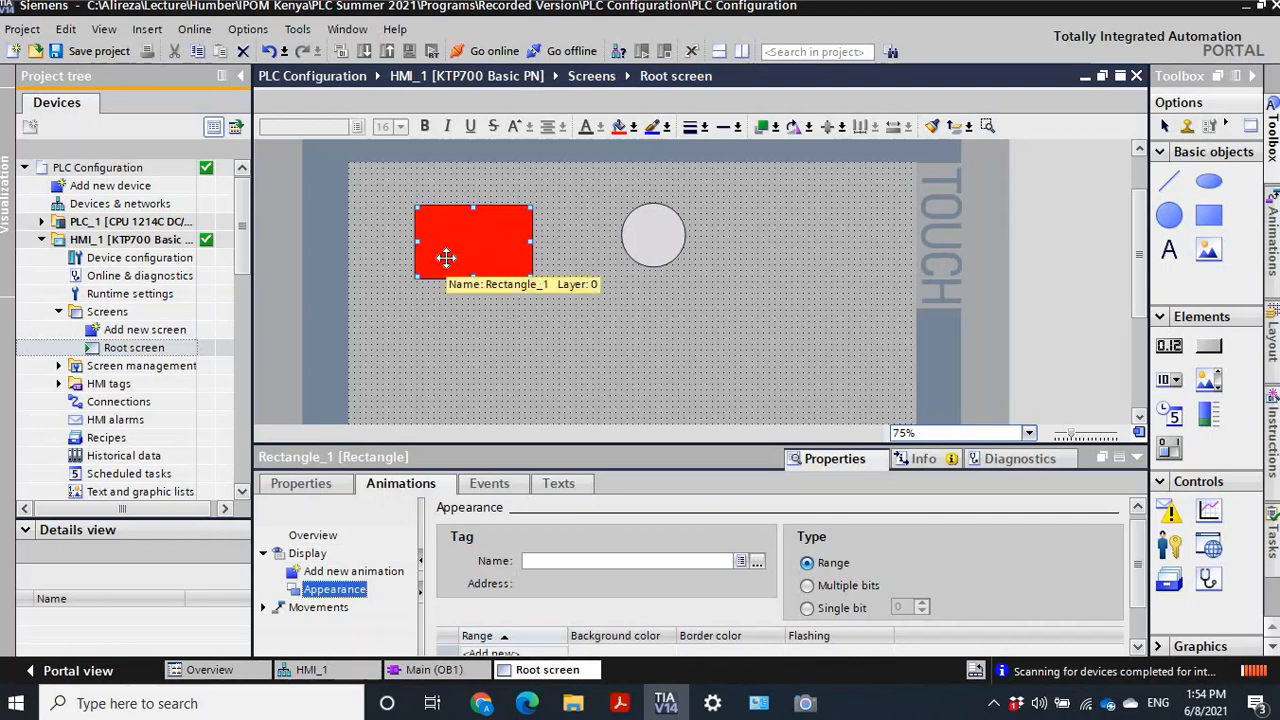
click(757, 562)
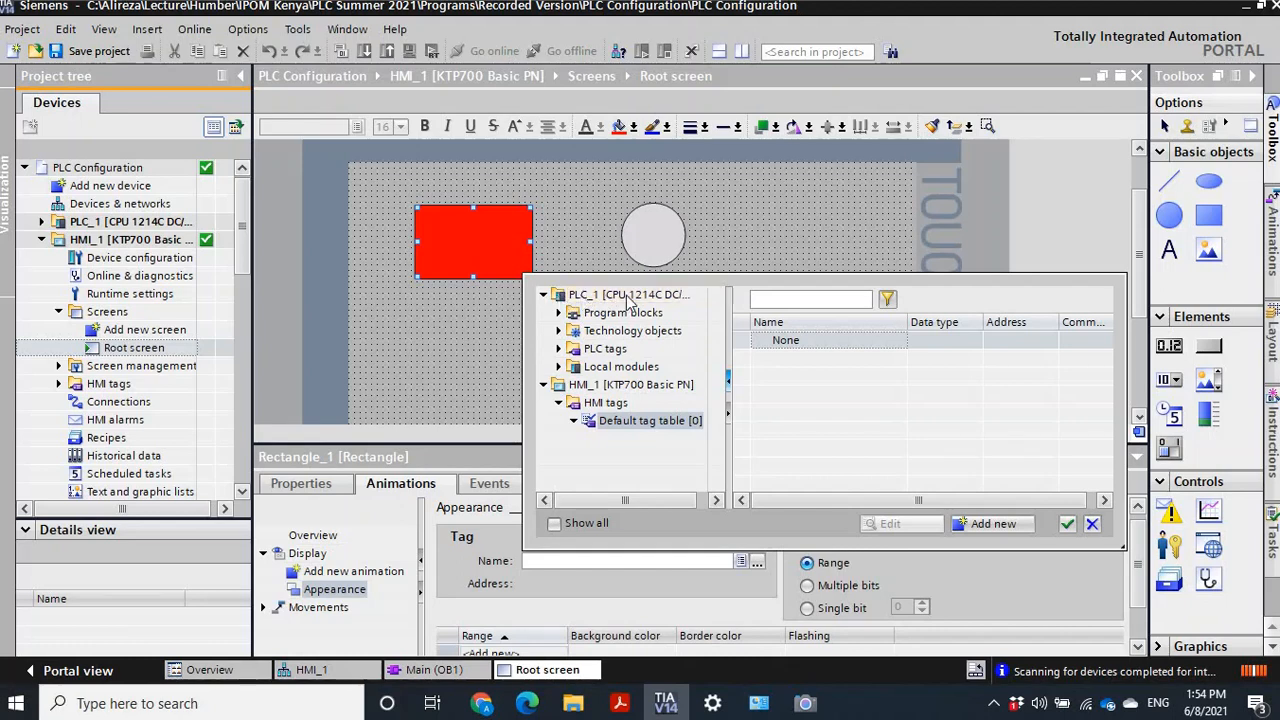
click(559, 348)
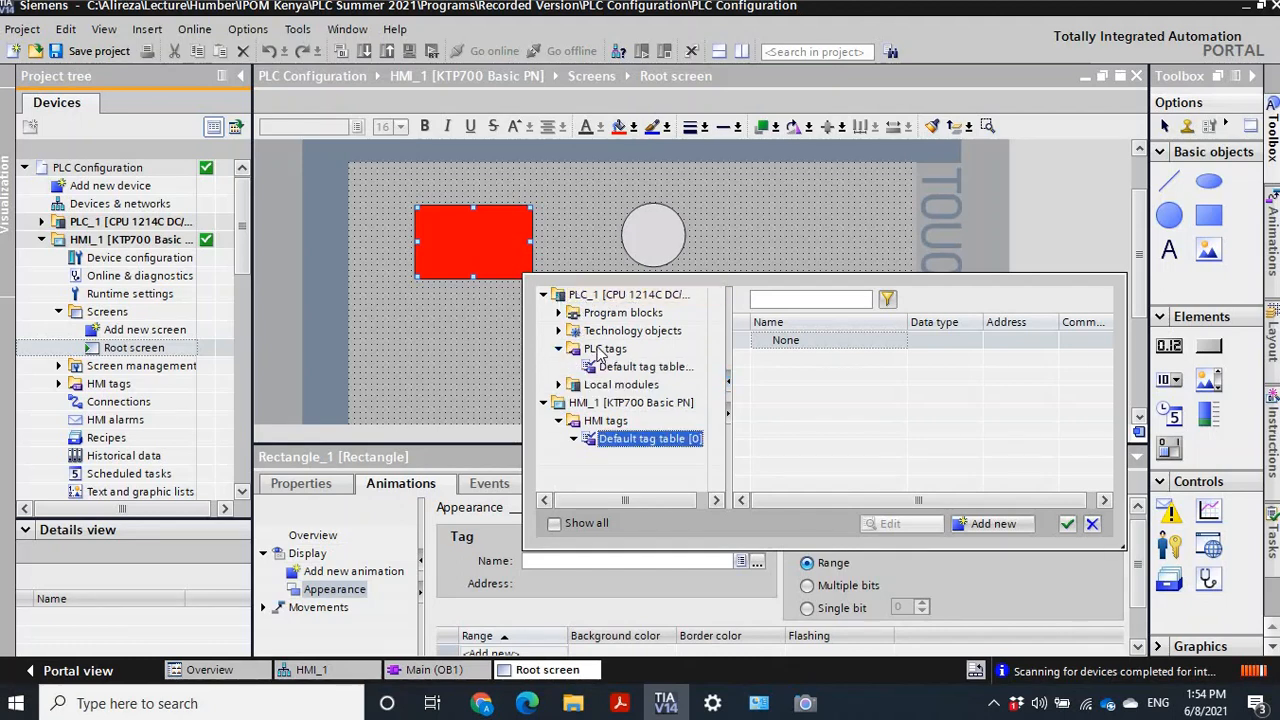
click(600, 350)
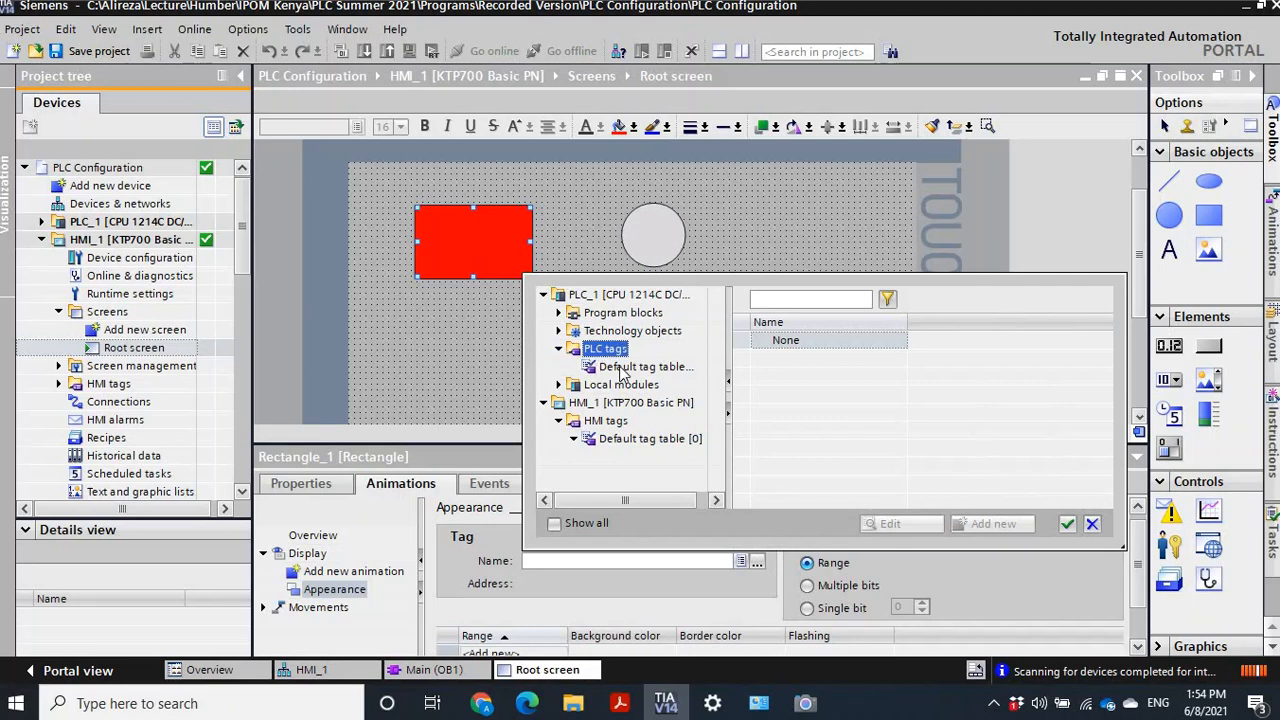
click(624, 368)
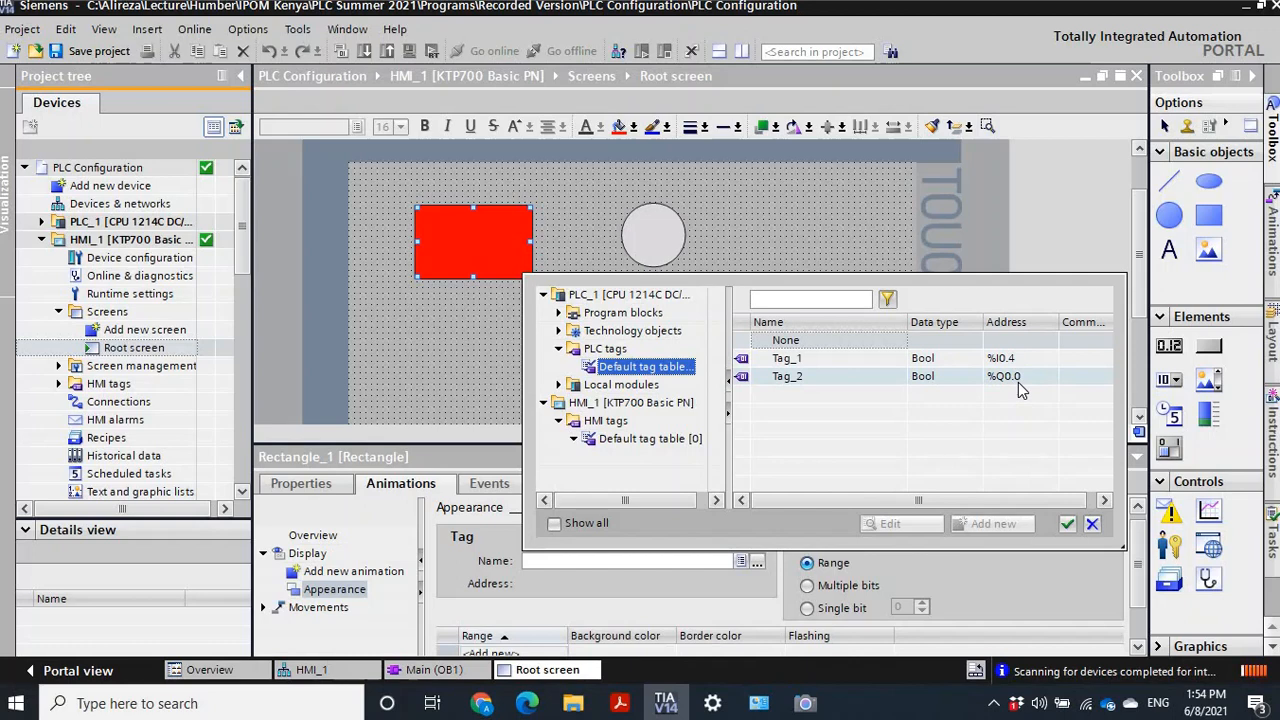
click(830, 364)
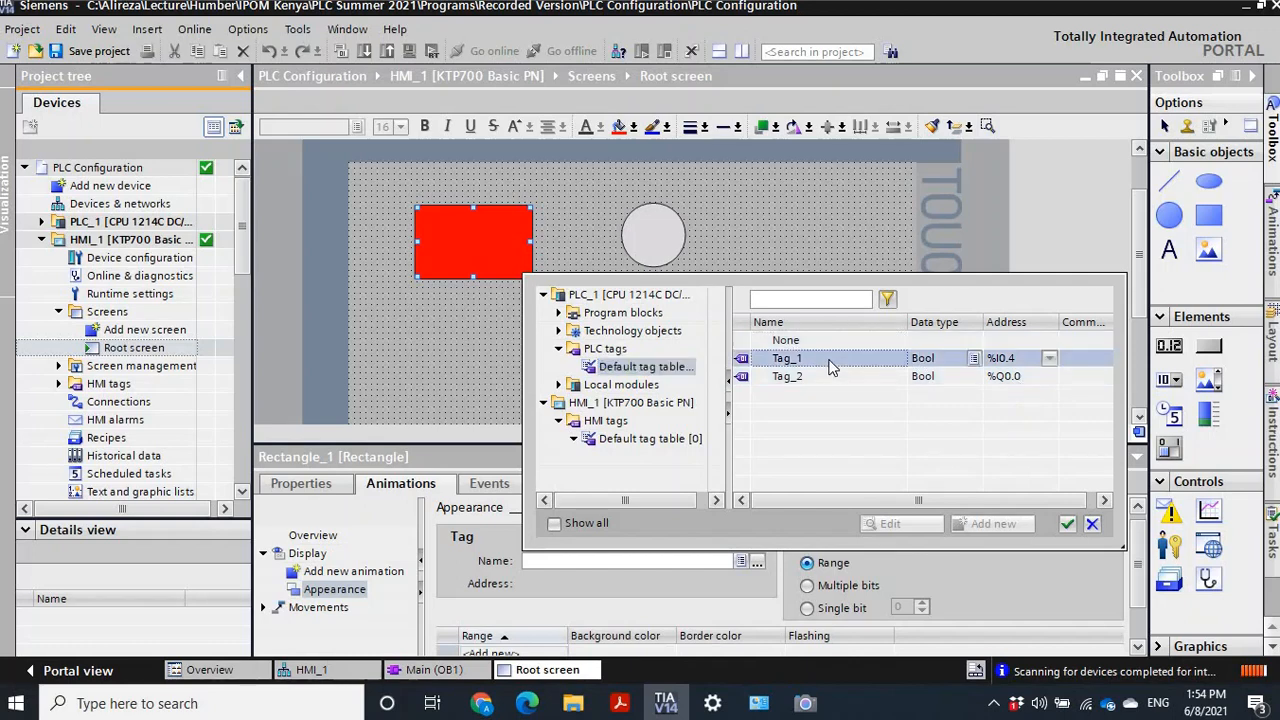
click(1067, 528)
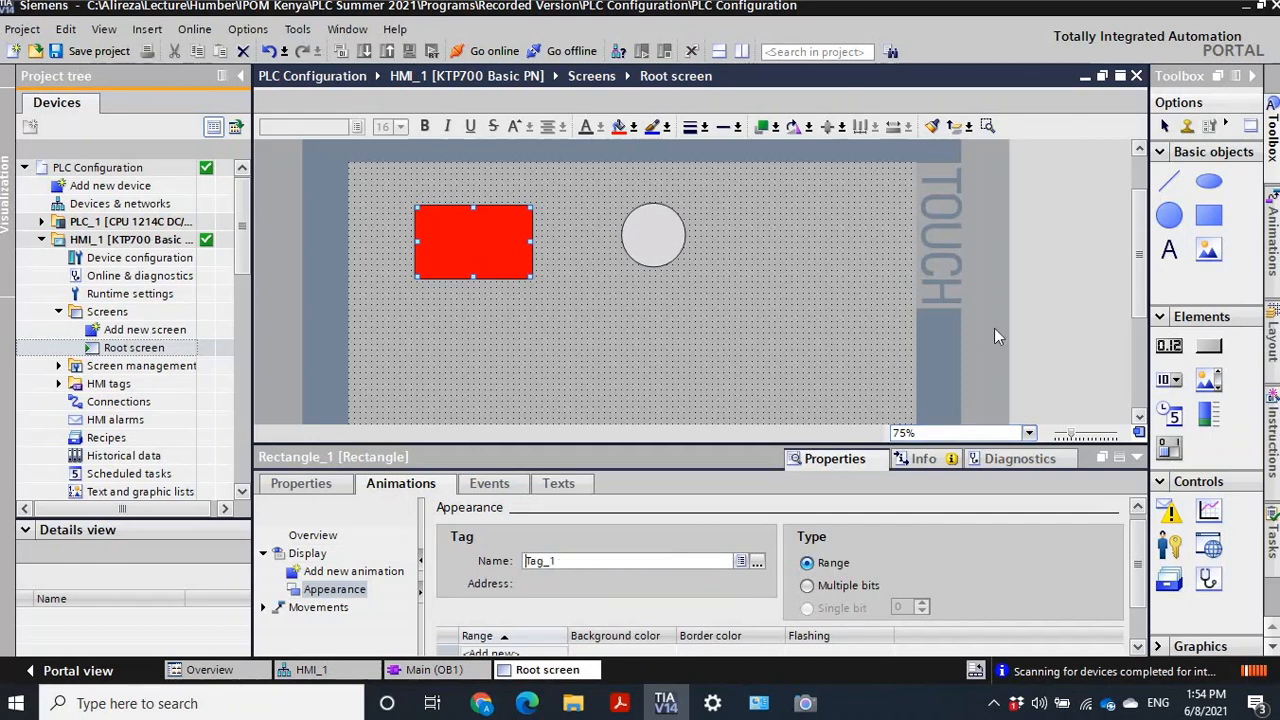
Review the addresses of Tag_1 and Tag_2 in PLC_1's default tag table, leaving the rectangle's tag assignment as it is.
drag(1142, 286, 1143, 307)
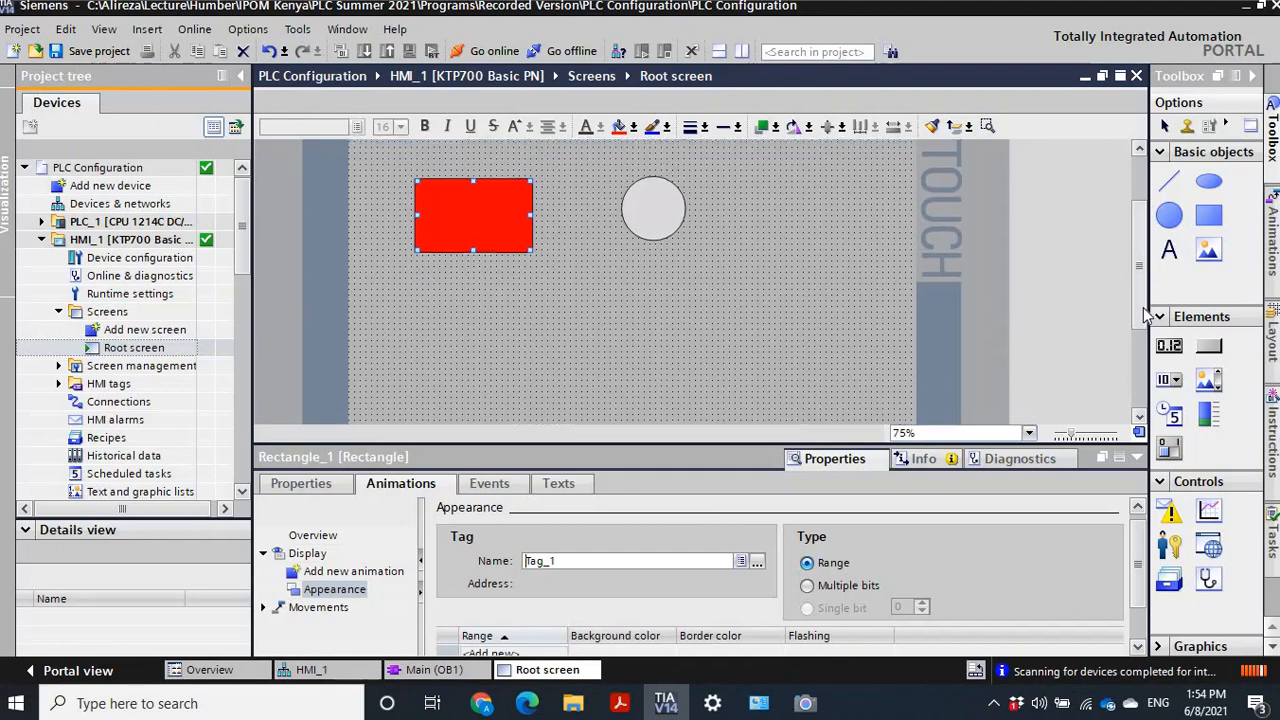
drag(1138, 561, 1138, 567)
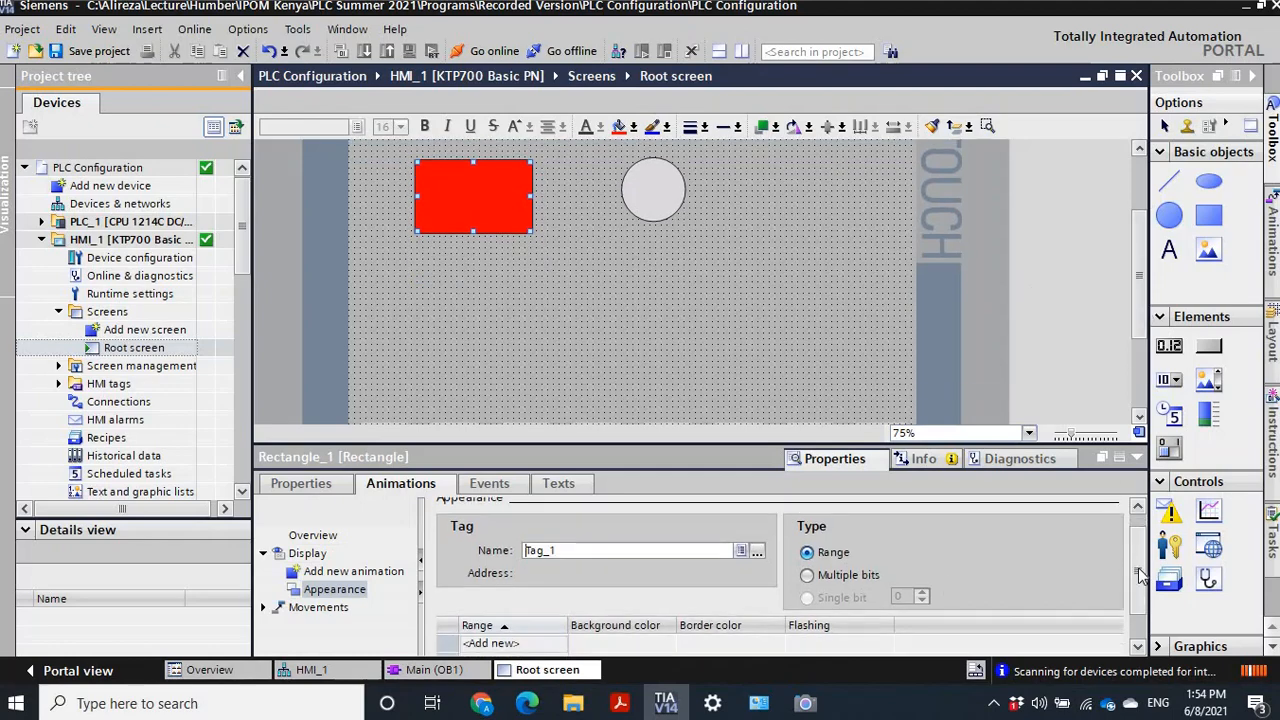
click(758, 556)
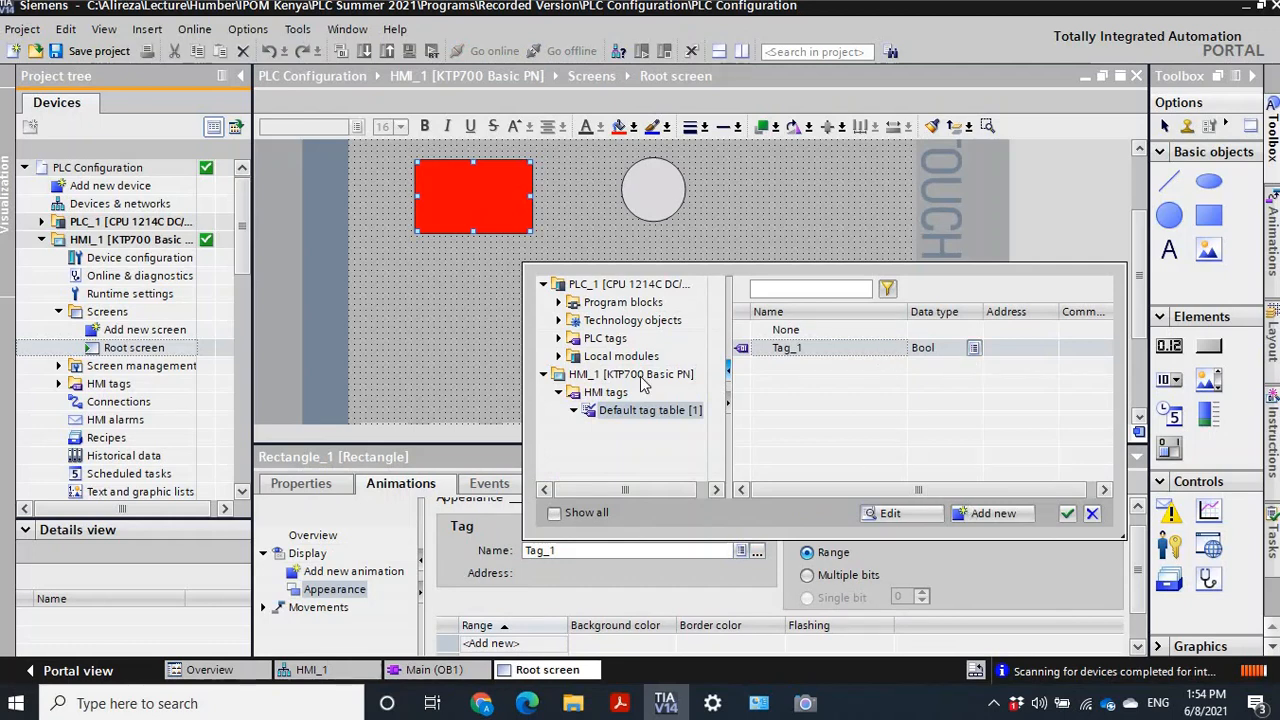
click(560, 339)
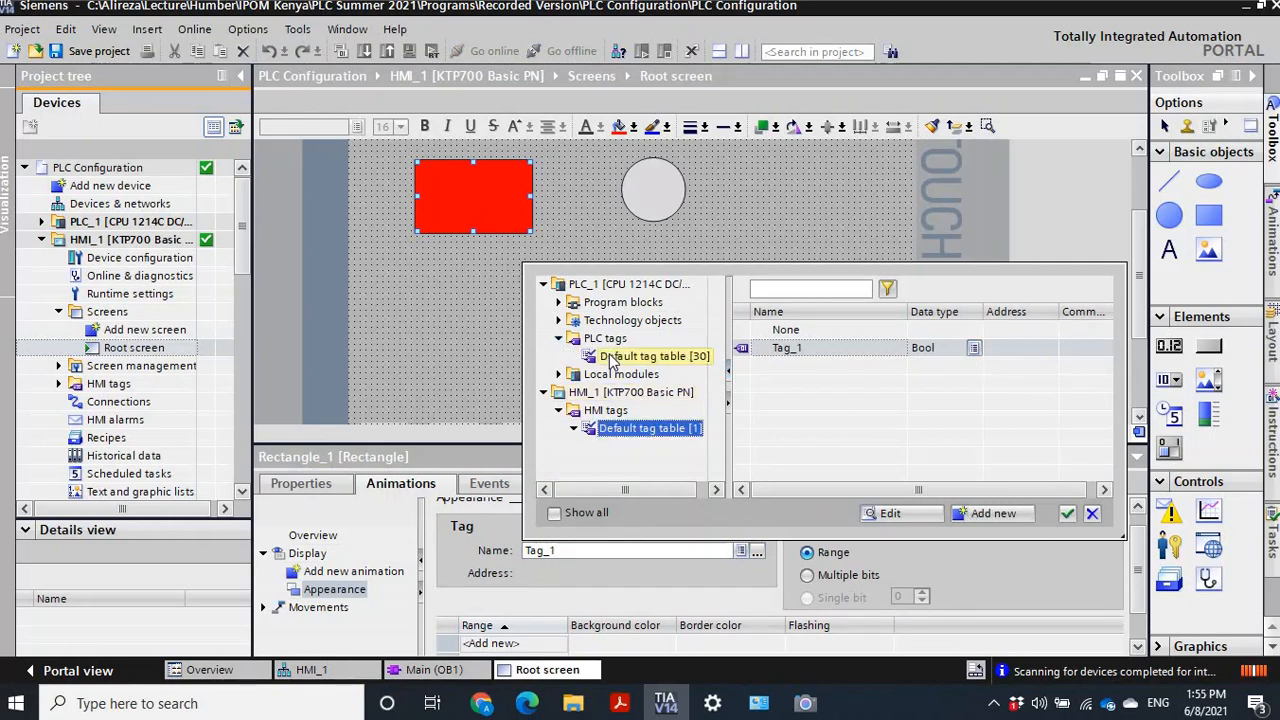
click(640, 356)
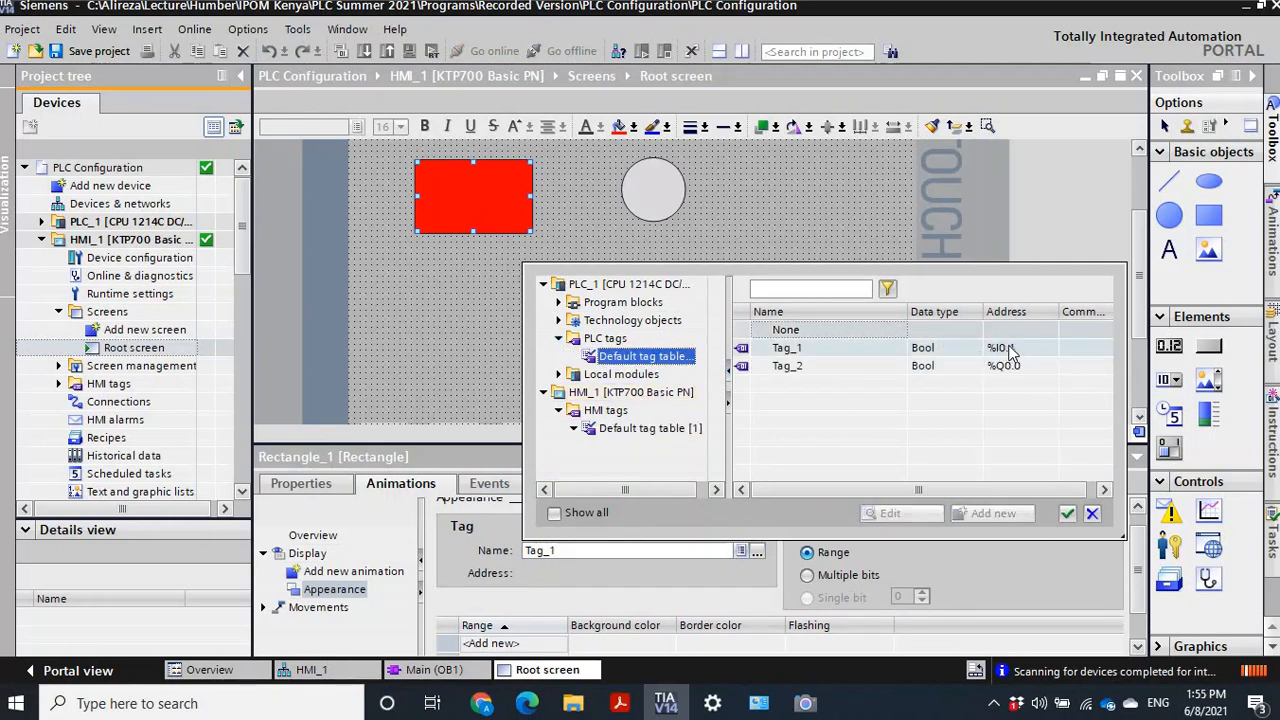
click(810, 368)
click(786, 350)
click(1094, 516)
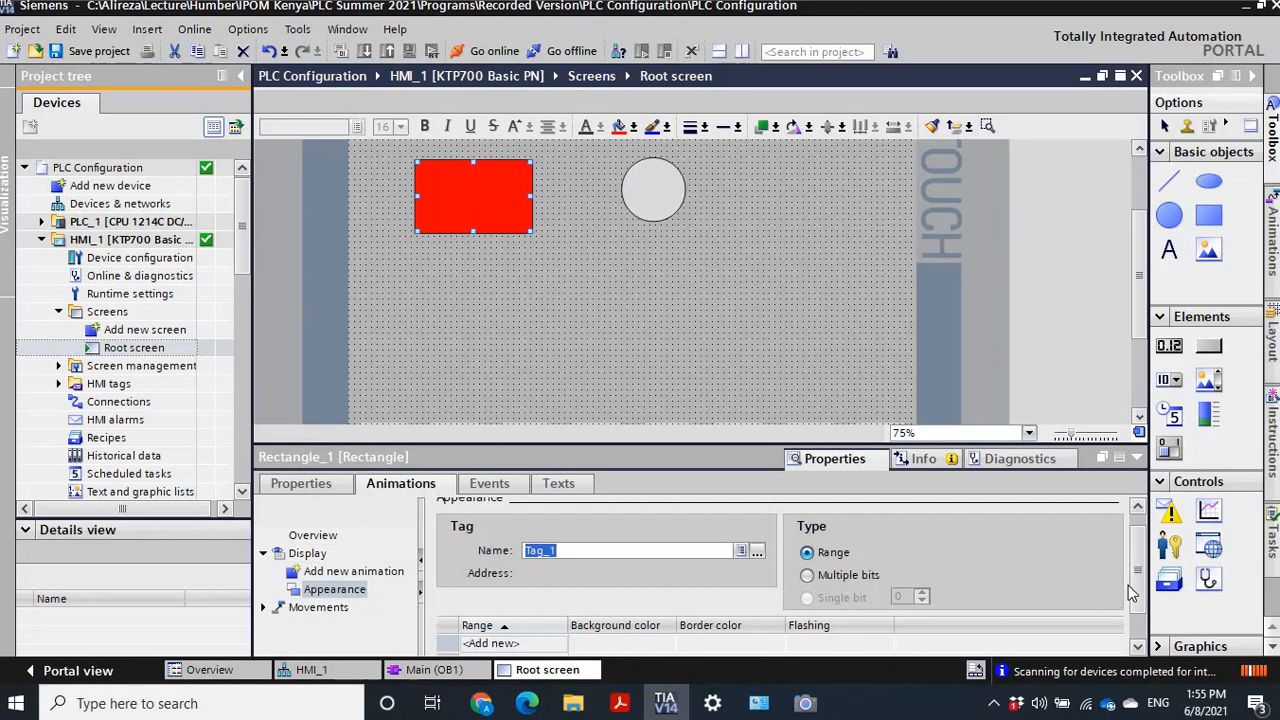
Add two ranges to the rectangle's Appearance animation: 0 with red background (255, 0, 0) and 1 with green background (0, 255, 0).
drag(1136, 586, 1136, 610)
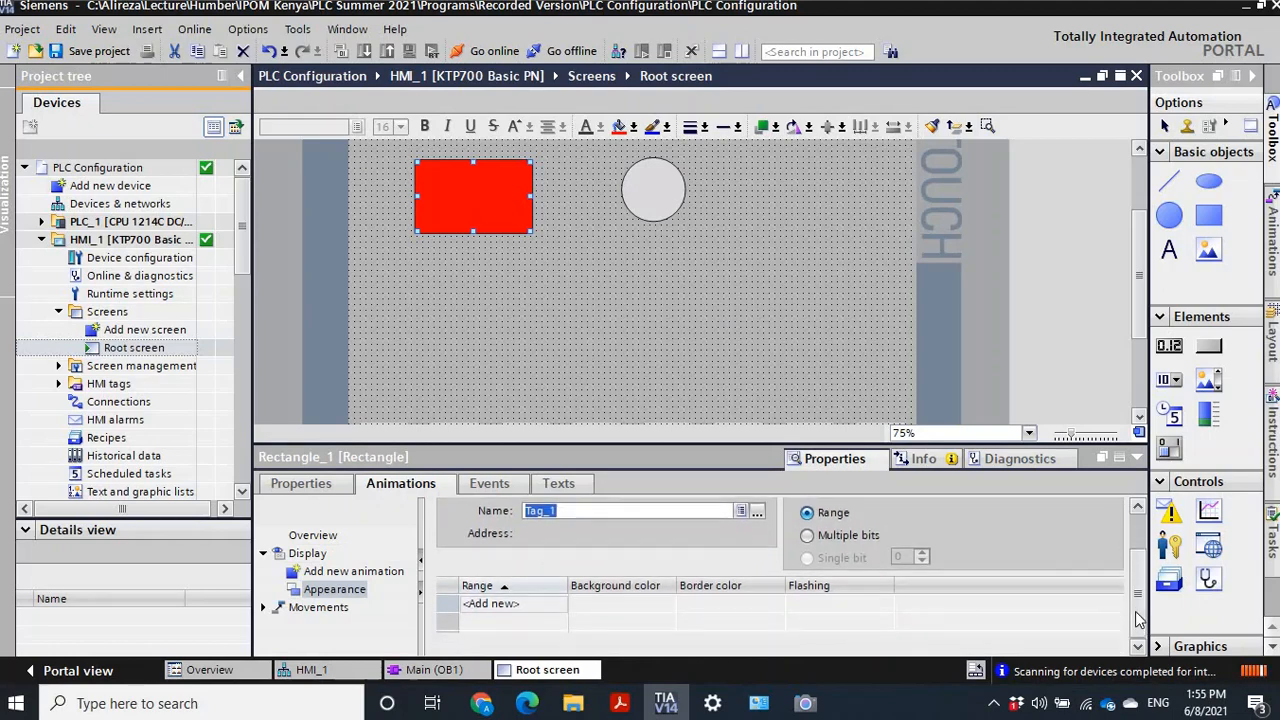
double_click(490, 604)
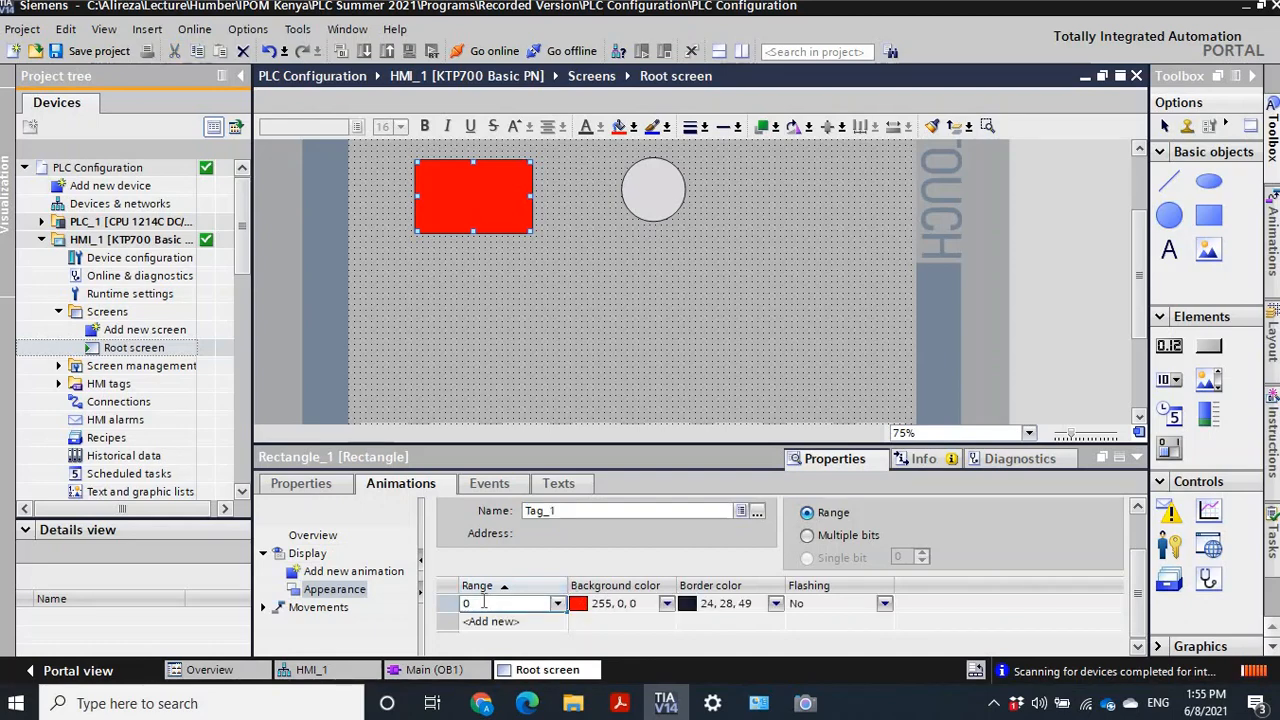
text(.)
click(515, 619)
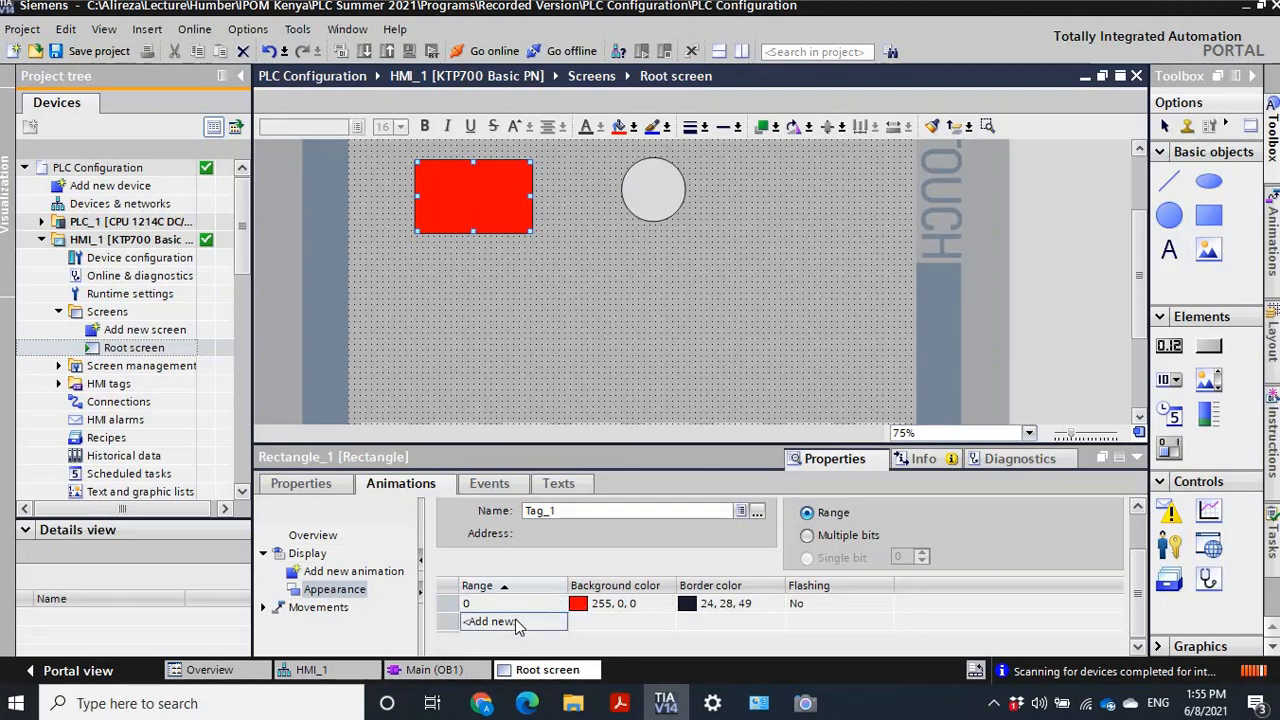
click(515, 619)
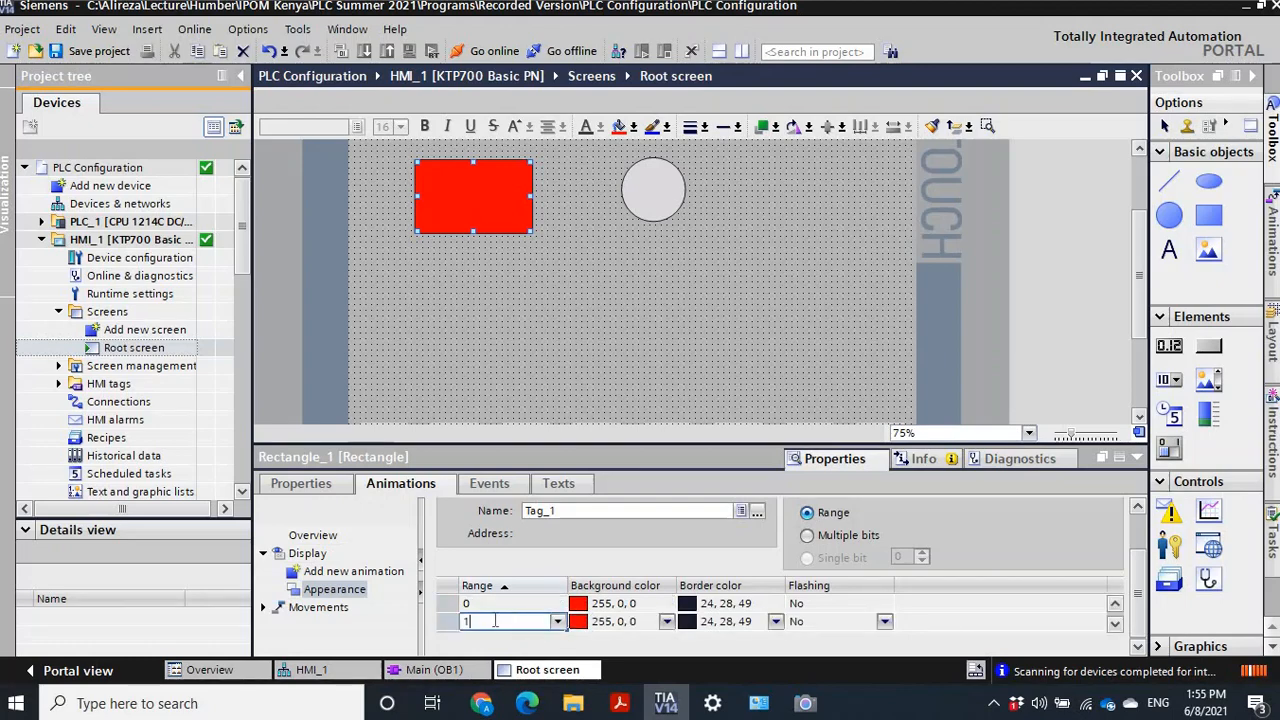
click(666, 621)
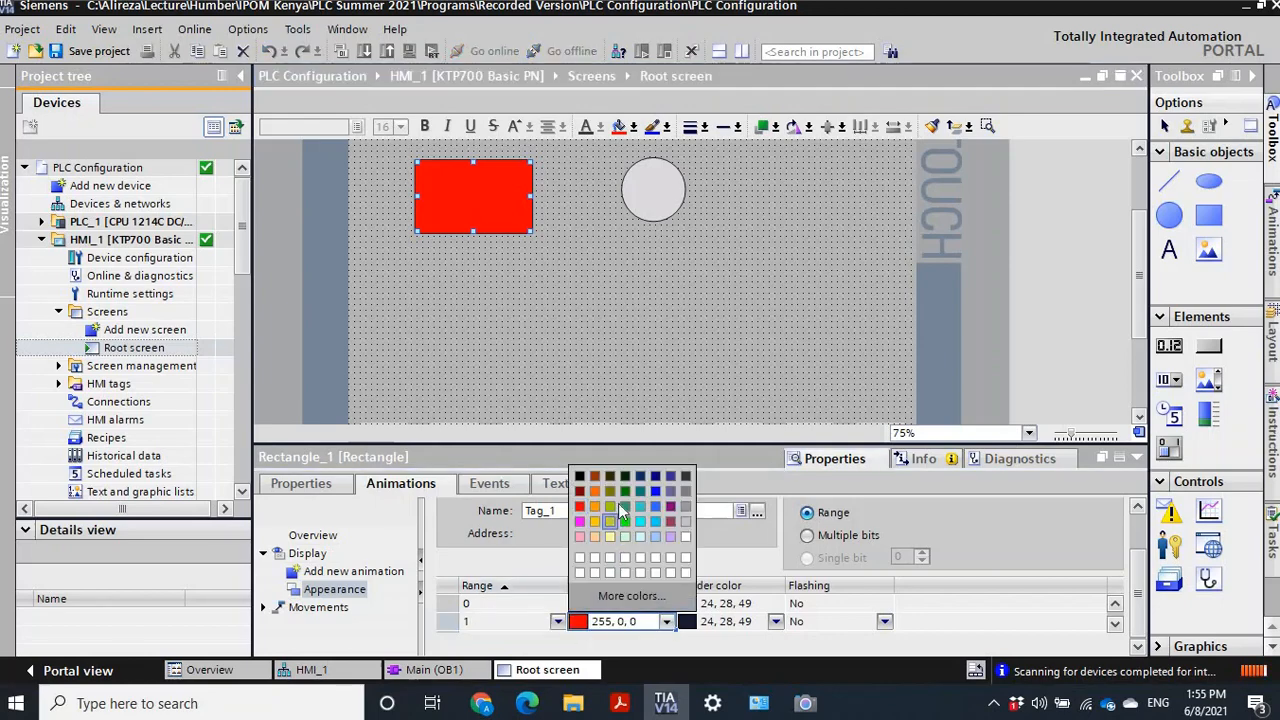
click(627, 518)
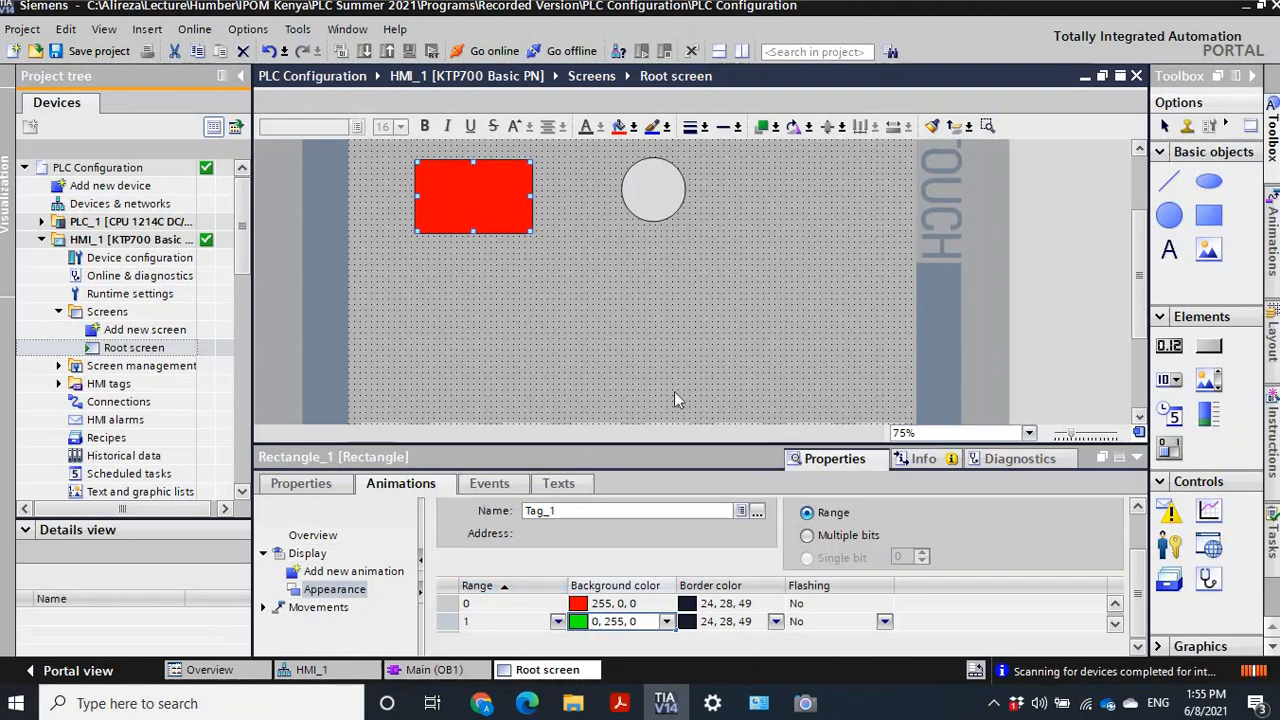
click(661, 368)
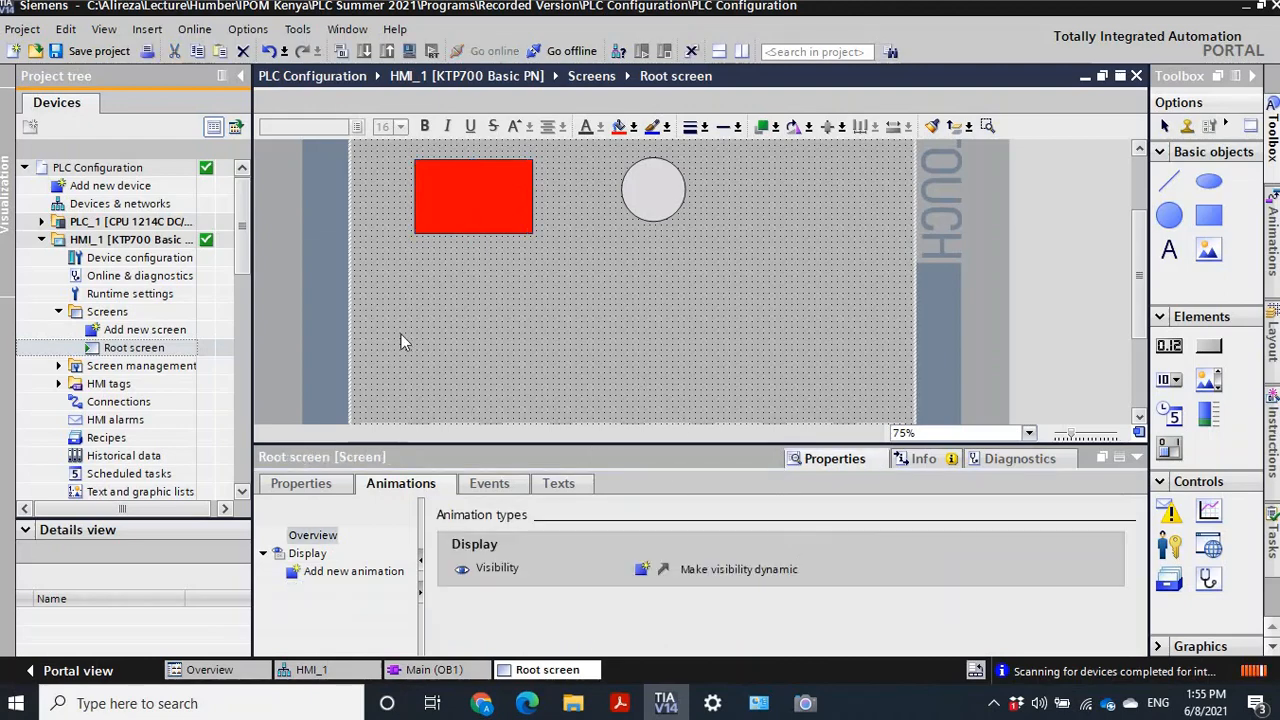
Add a Visibility display animation to the circle beside the red rectangle.
click(652, 197)
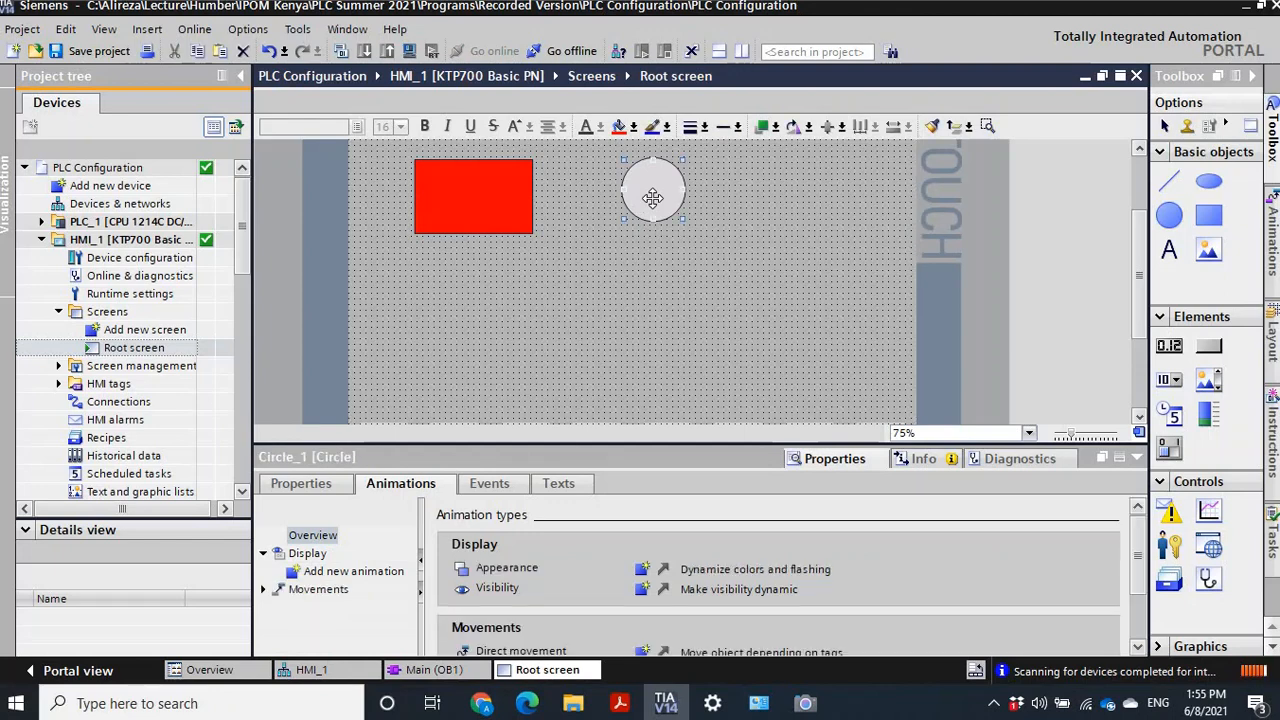
click(293, 488)
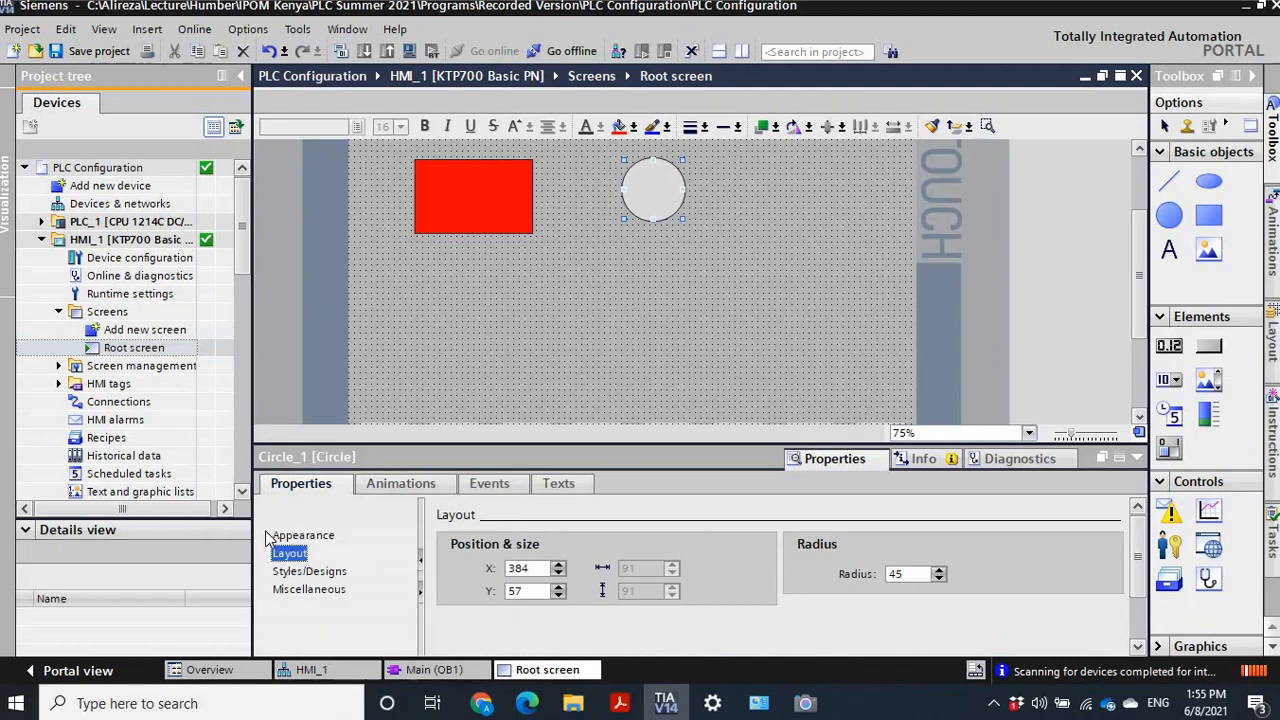
click(290, 536)
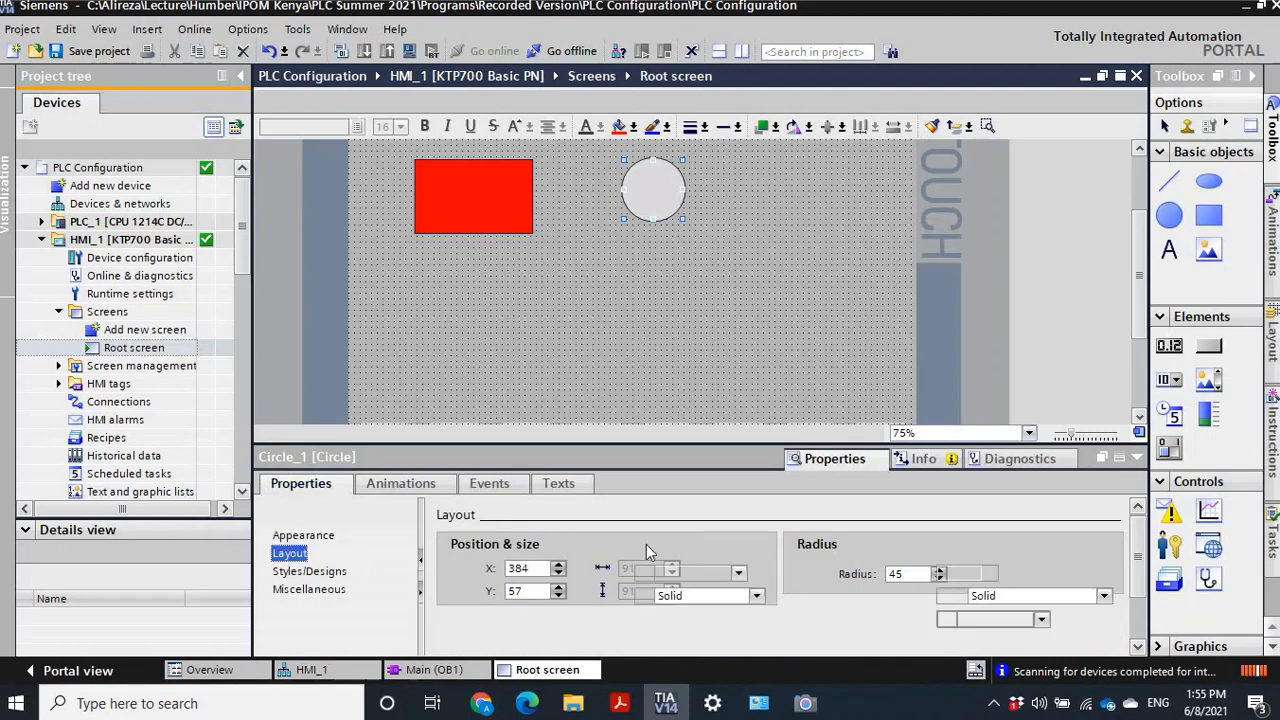
click(395, 488)
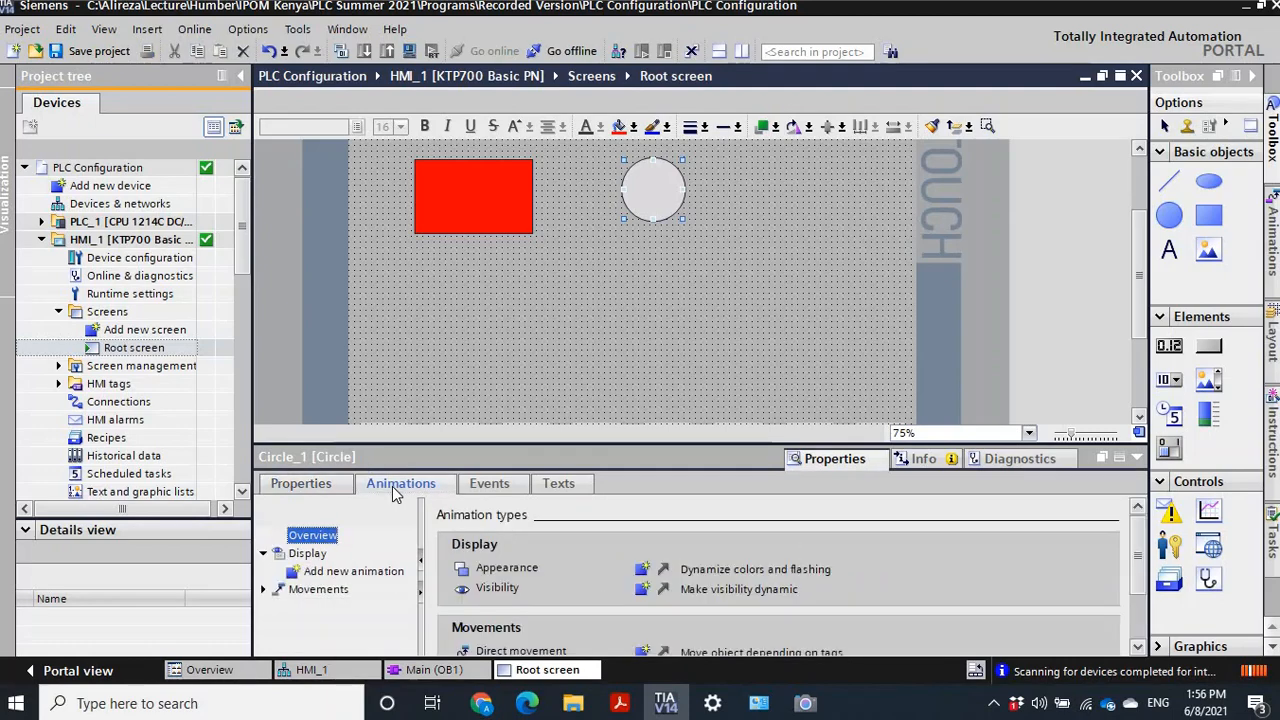
double_click(345, 571)
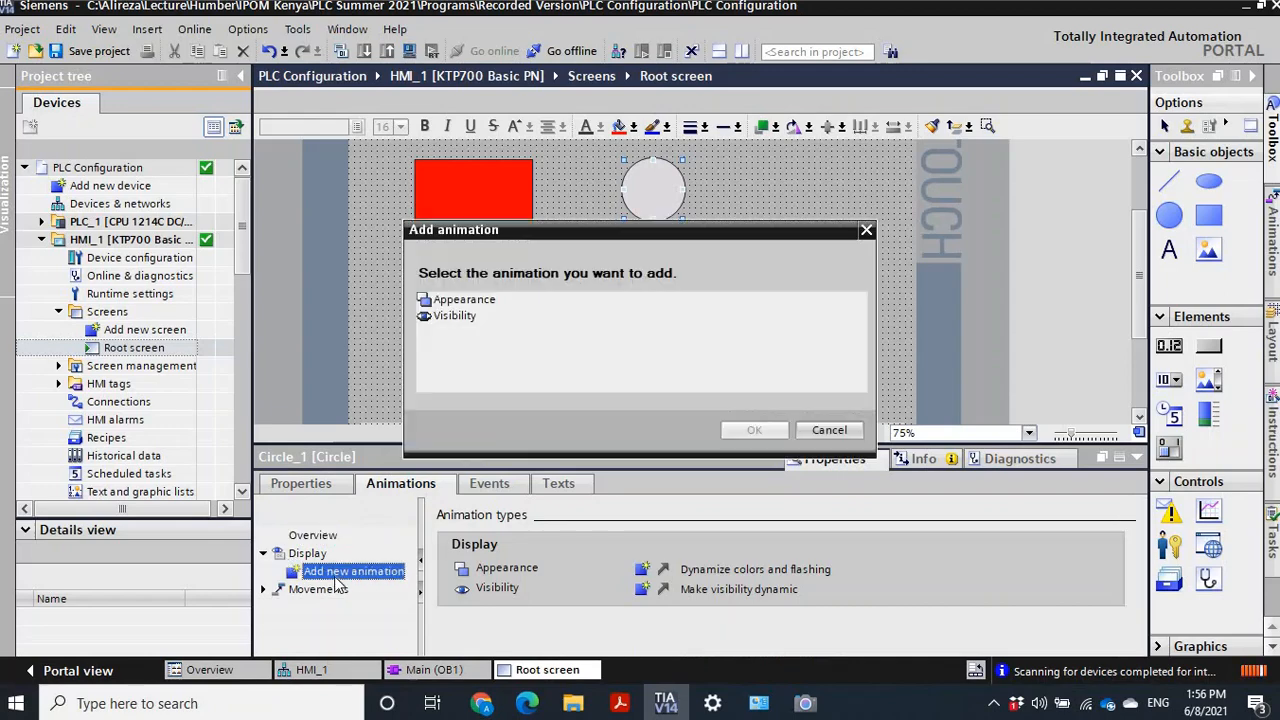
click(454, 316)
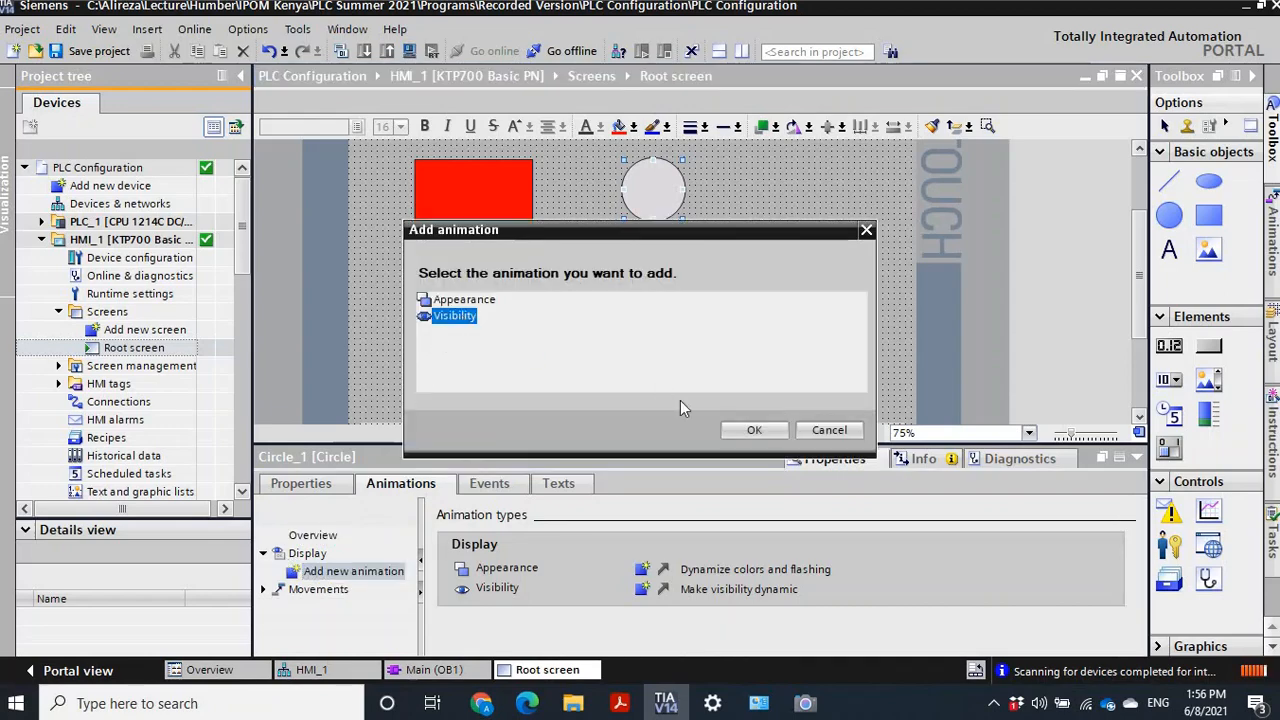
click(752, 430)
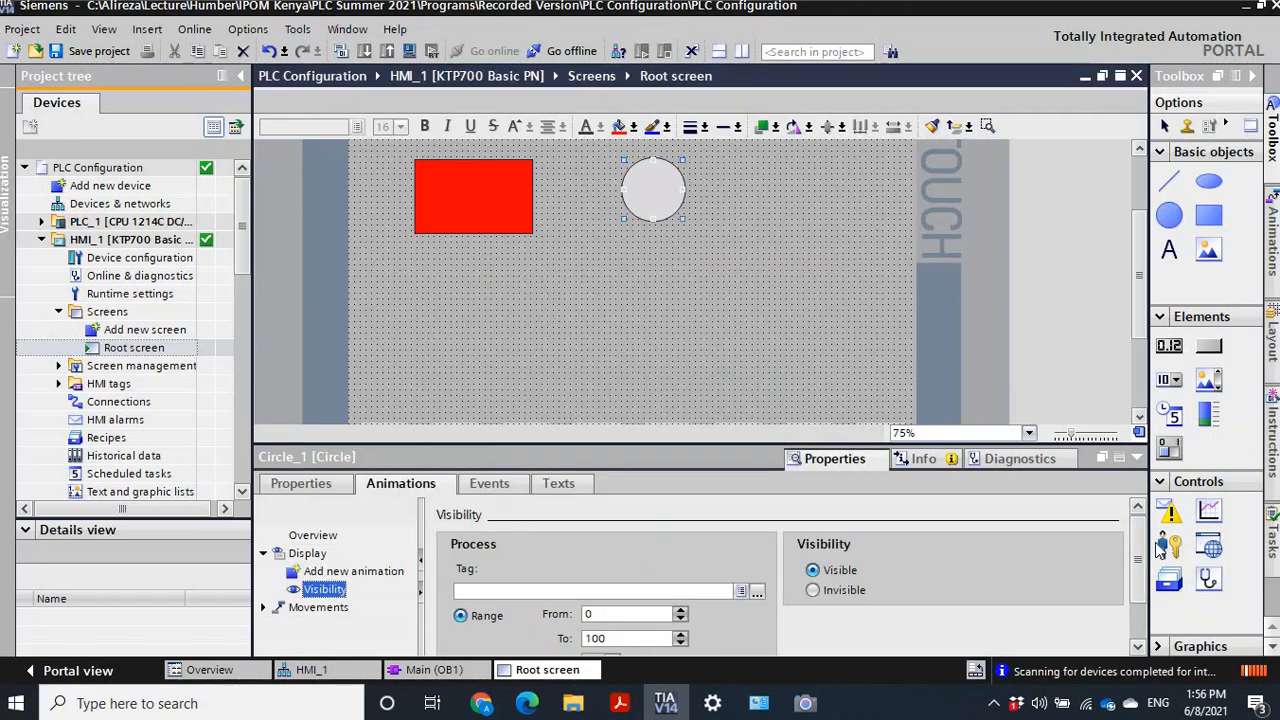
Link the circle's Visibility animation to Tag_2 (%Q0.0) from PLC_1's default tag table.
scroll(1137, 565, down, 1)
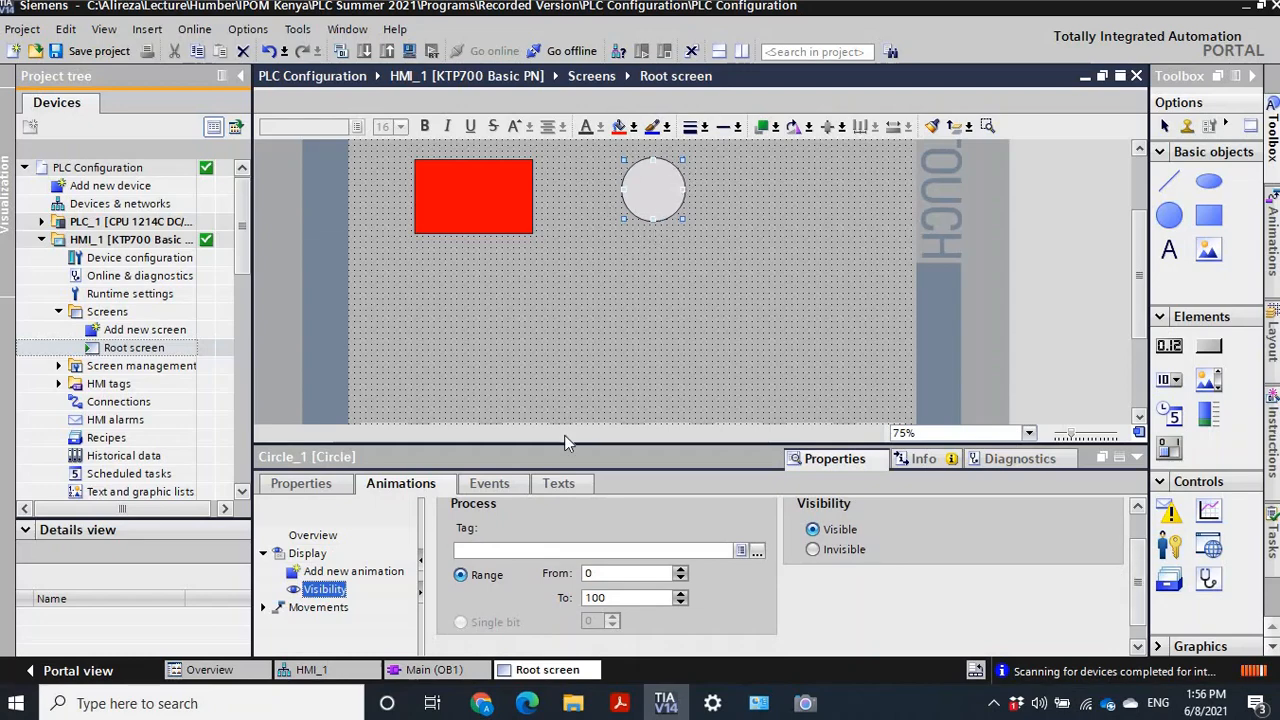
click(757, 550)
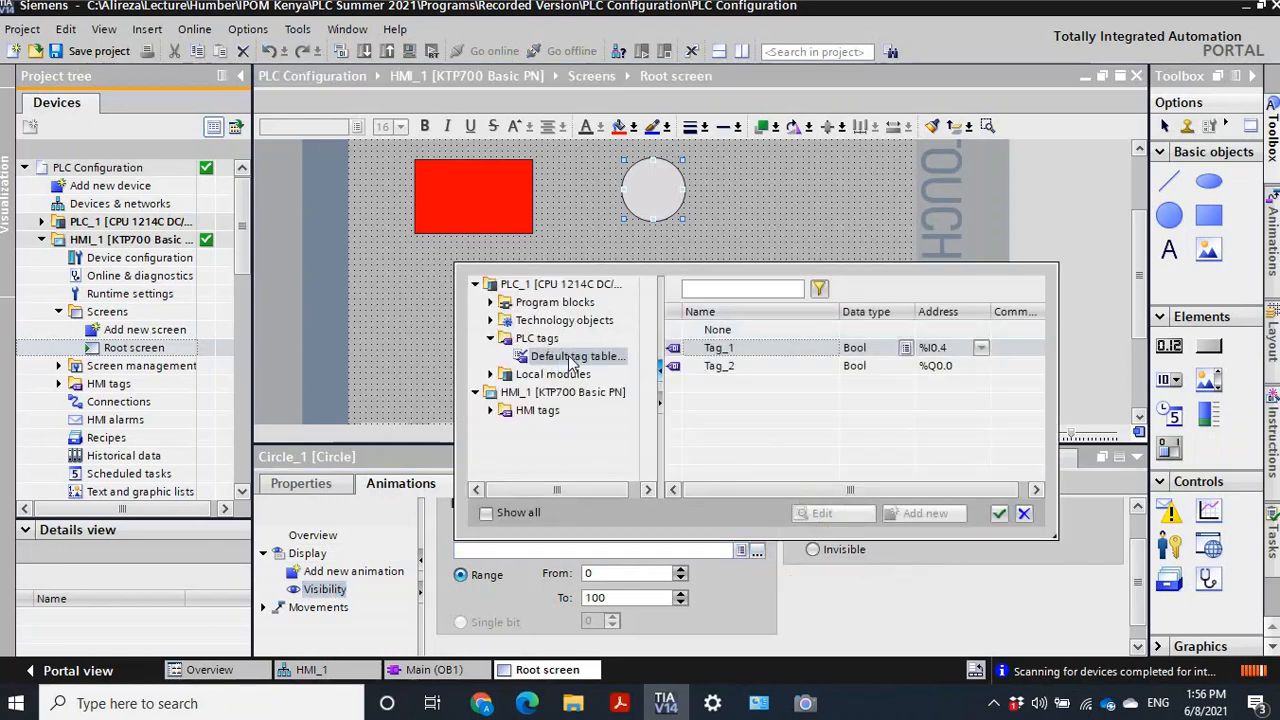
click(932, 368)
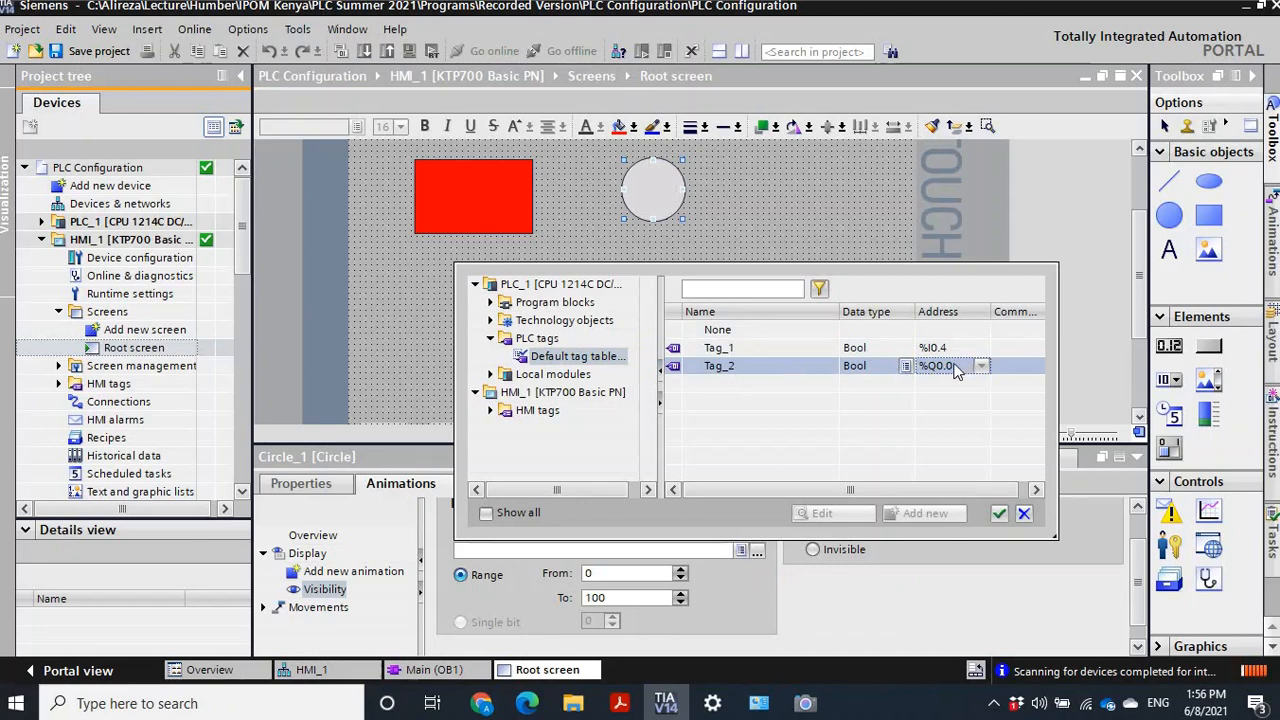
click(997, 514)
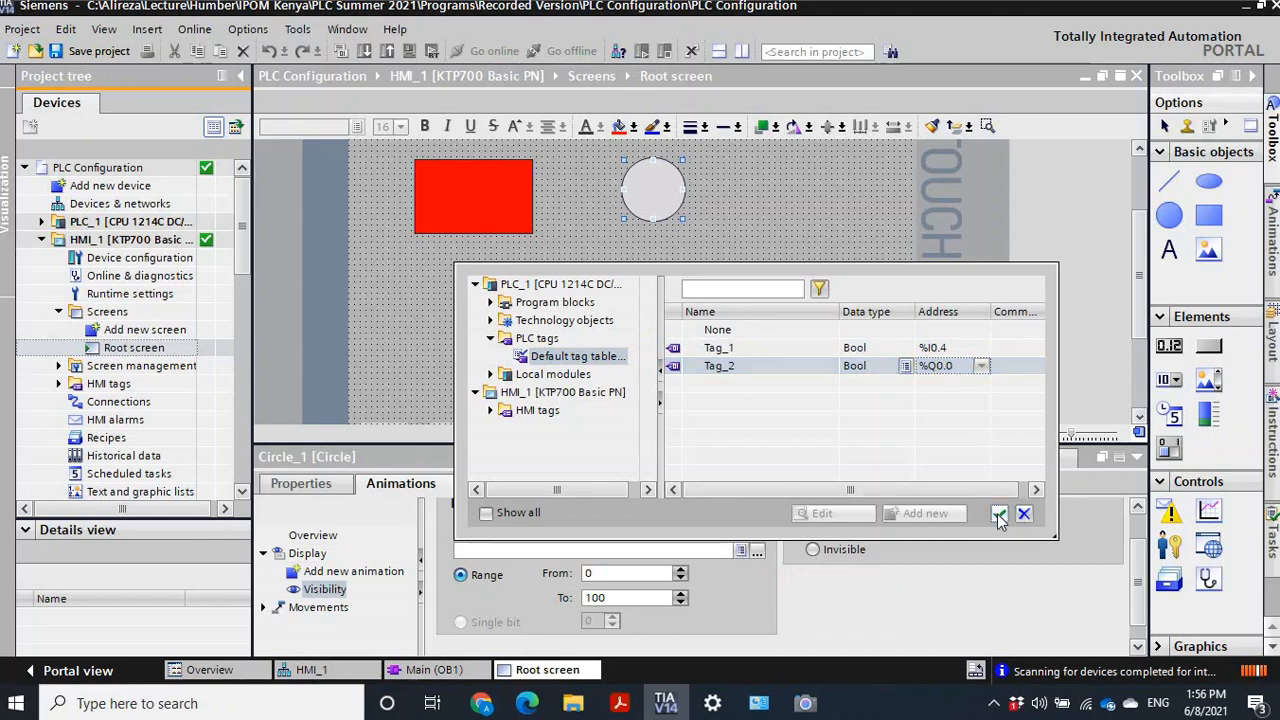
Set the circle's visibility range from 1 to 1, keeping the Visible option.
click(617, 597)
key(BackSpace)
key(BackSpace)
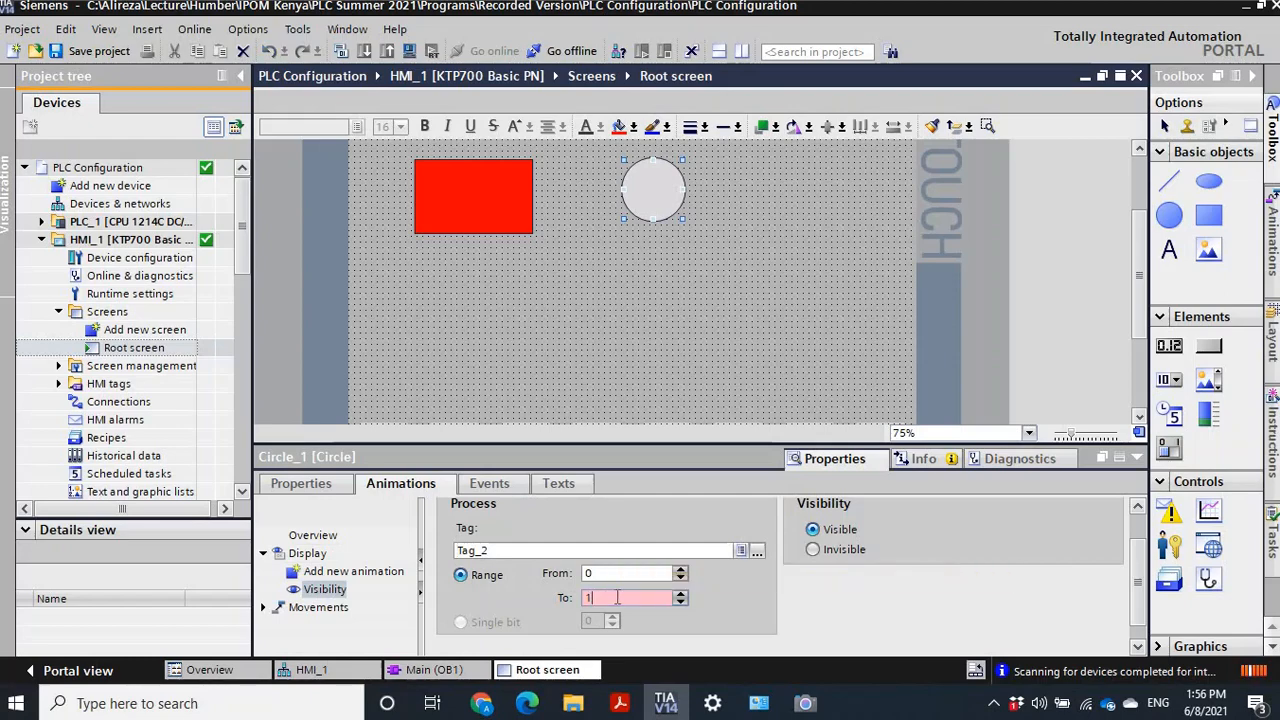
click(613, 572)
key(BackSpace)
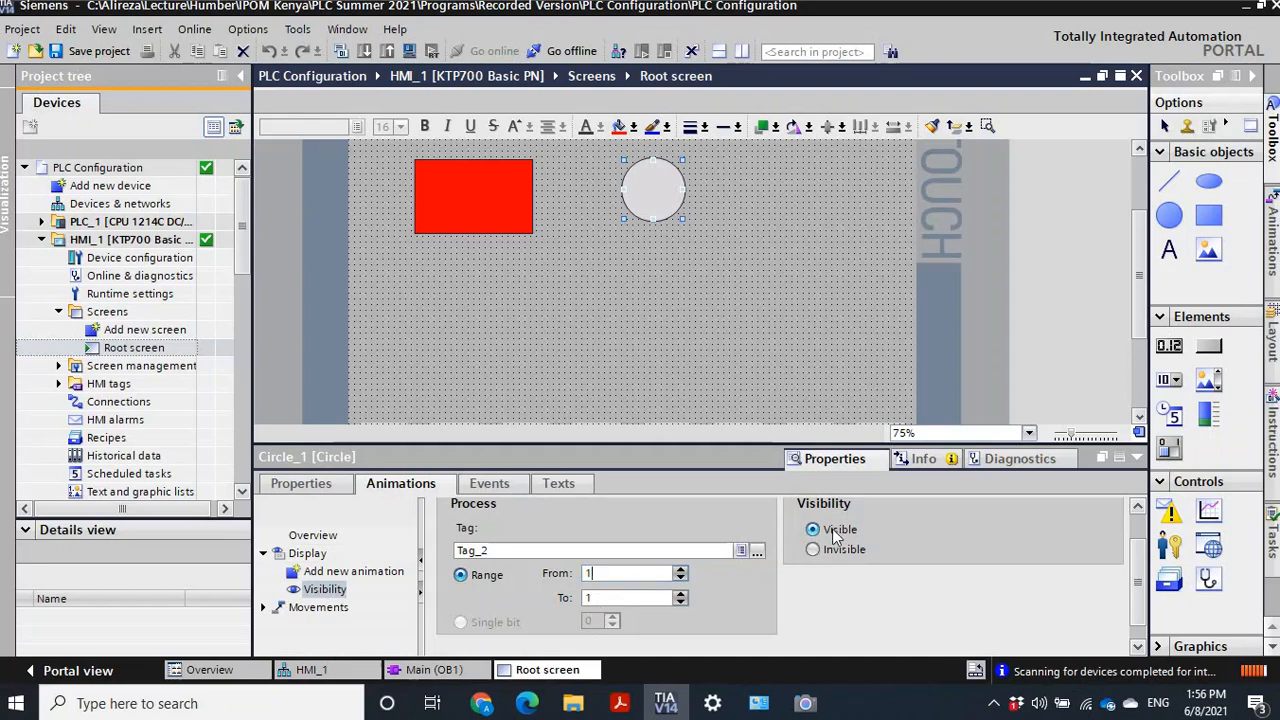
click(591, 573)
click(591, 597)
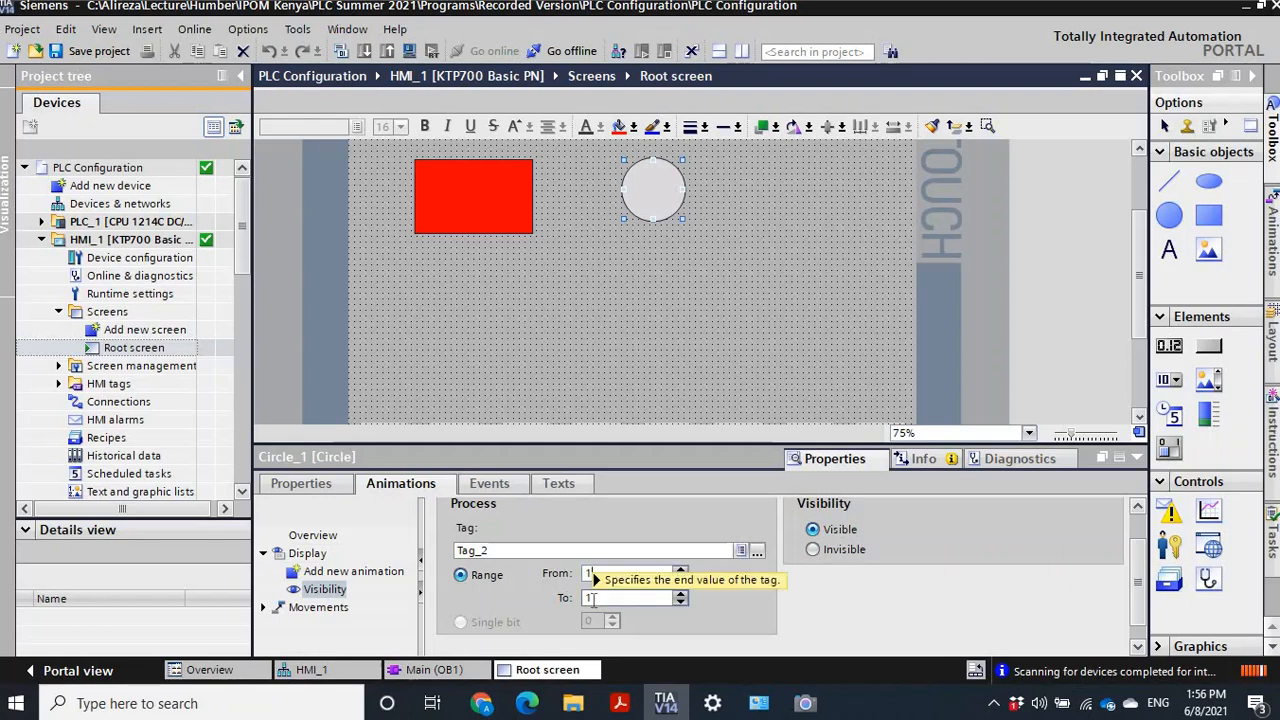
click(589, 573)
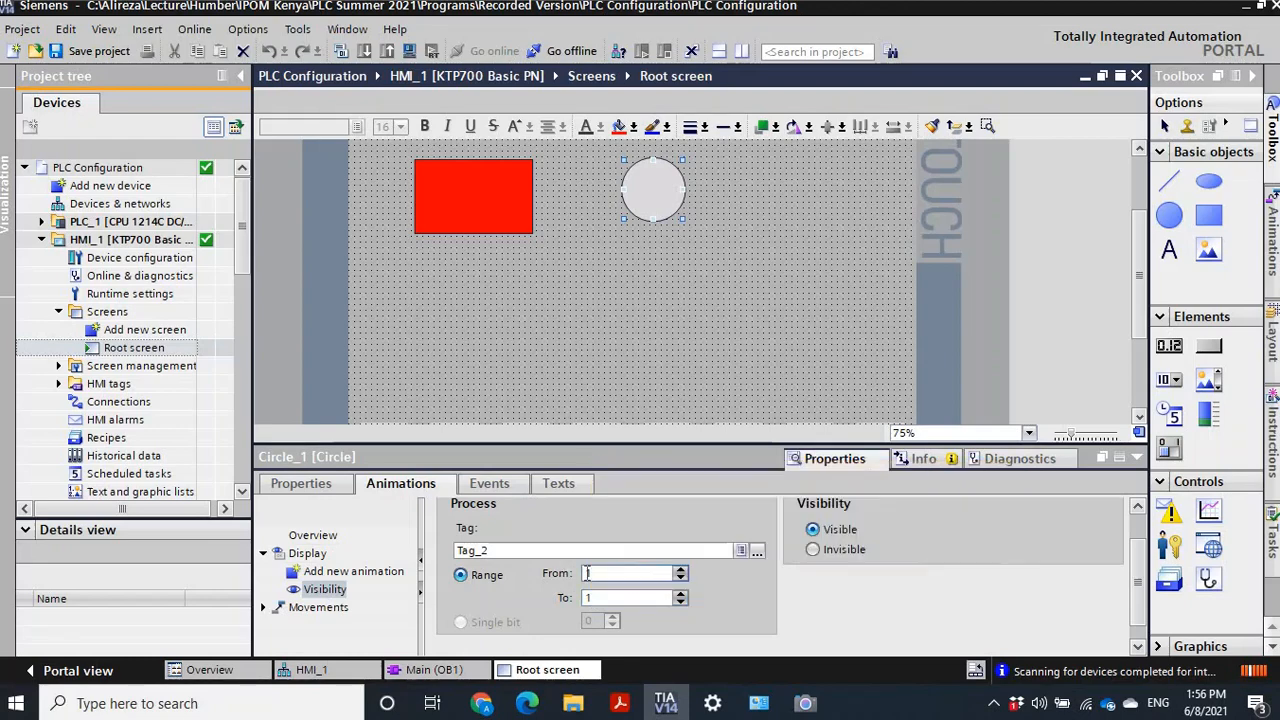
Switch the circle's Visibility animation to Invisible for its configured Tag_2 range.
click(812, 551)
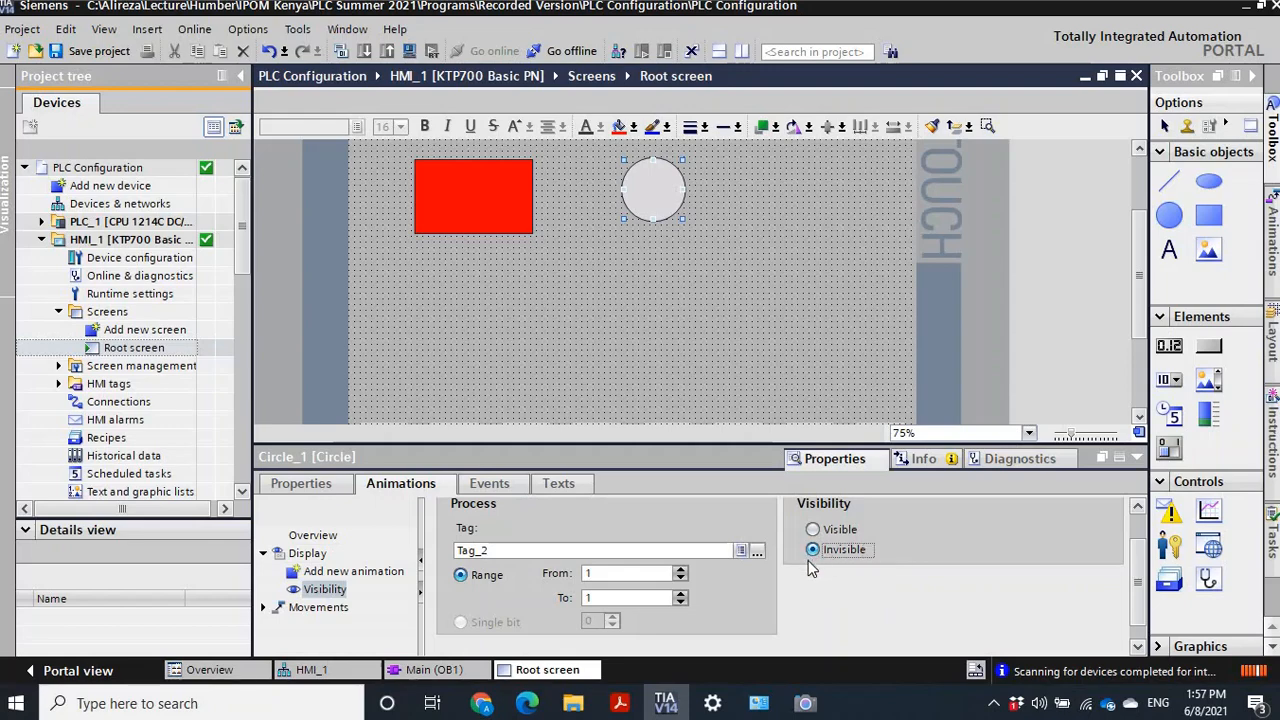
click(593, 574)
click(591, 597)
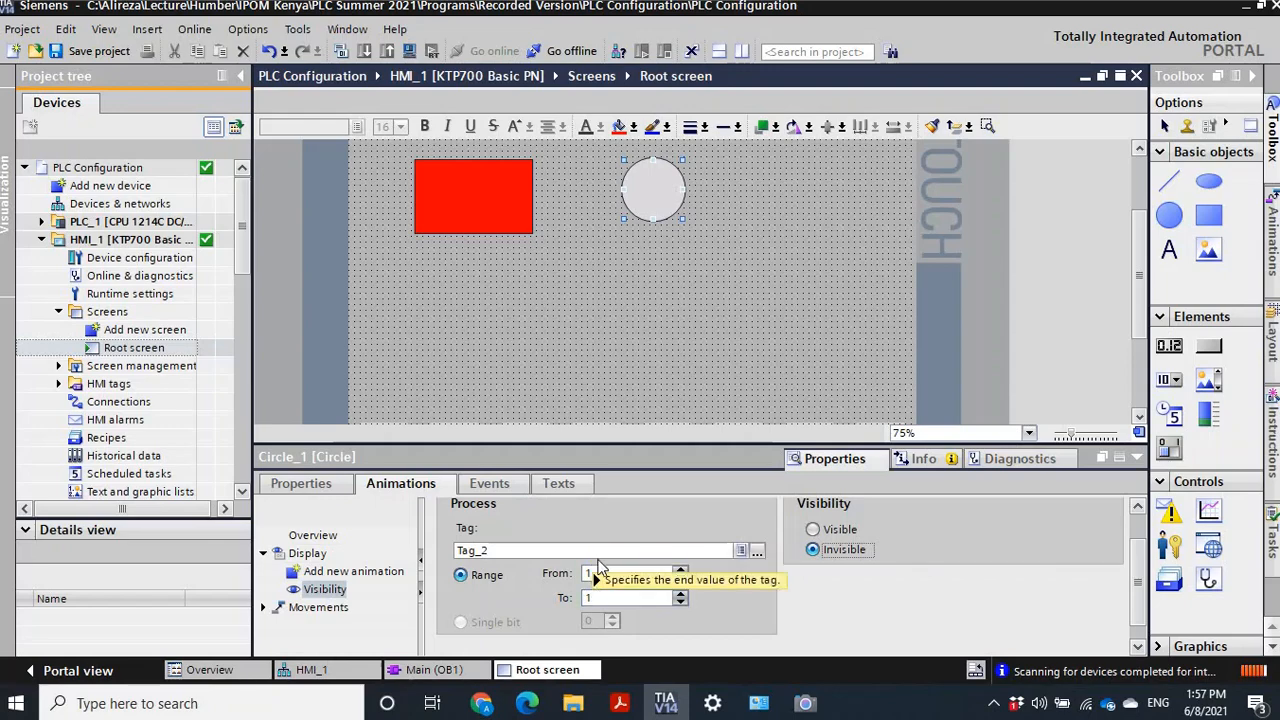
click(855, 551)
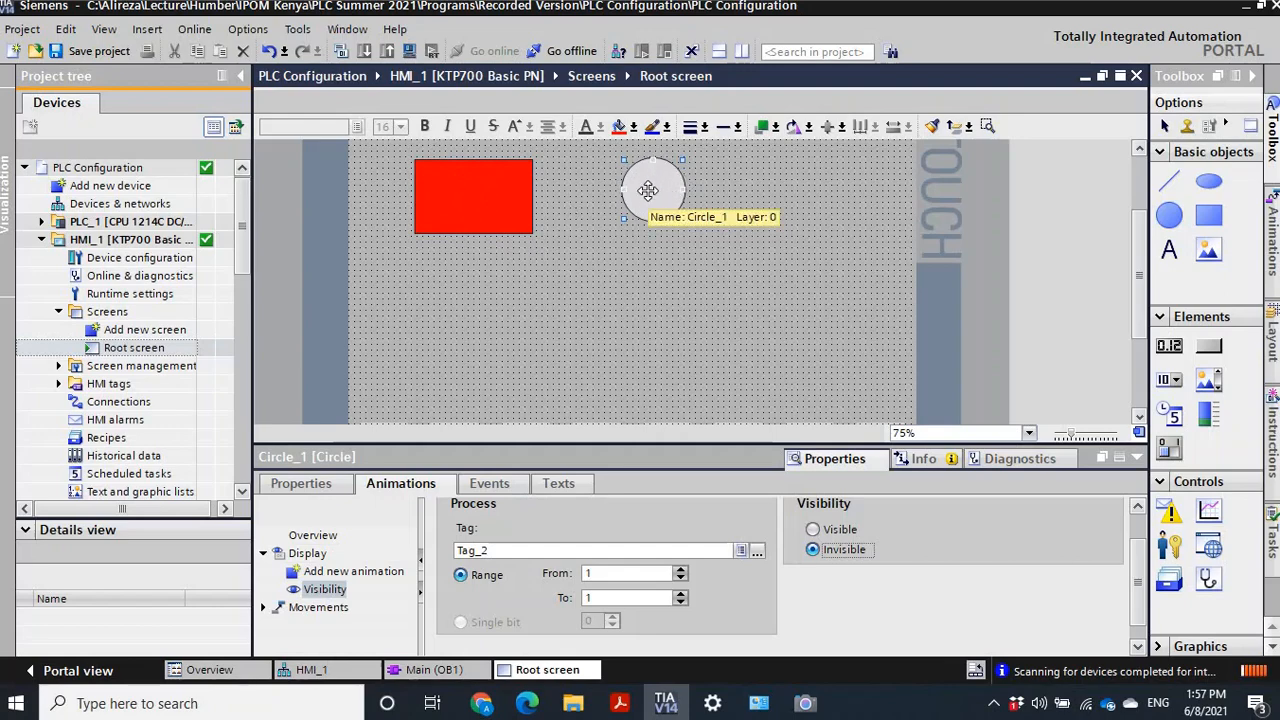
Deselect the circle and compile the HMI project with its animated root screen.
click(725, 458)
click(576, 402)
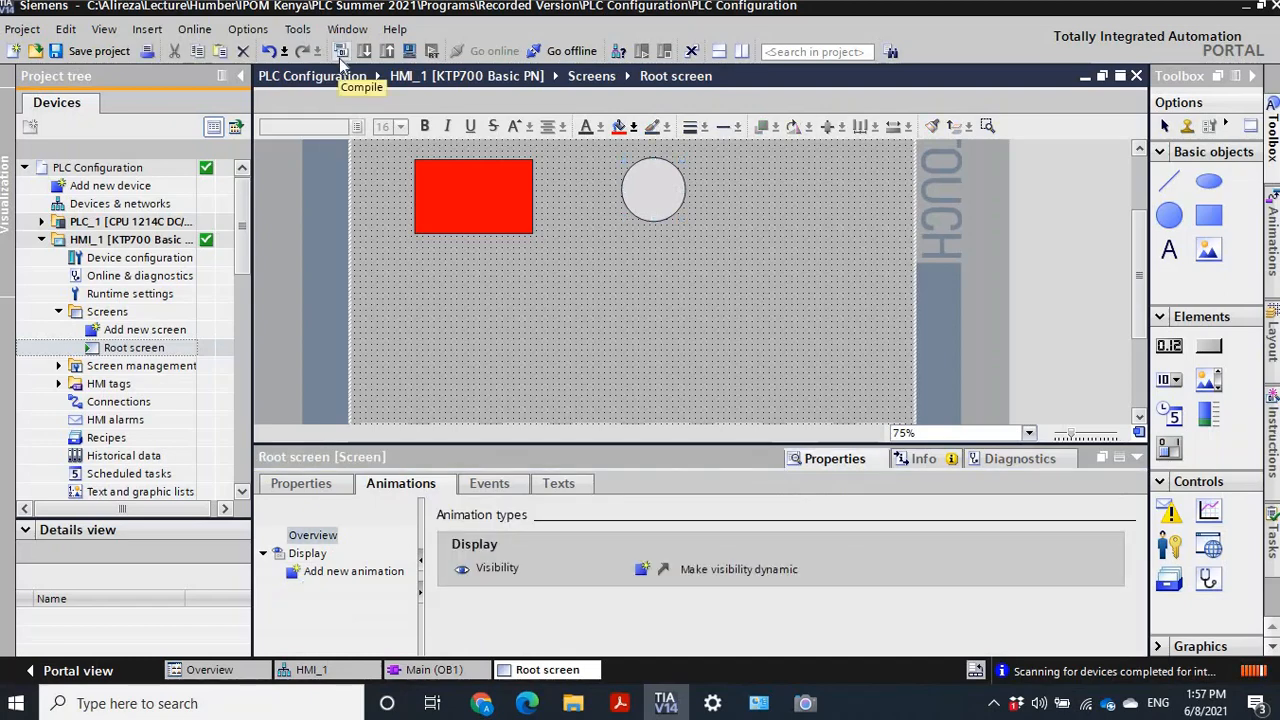
click(339, 58)
click(339, 56)
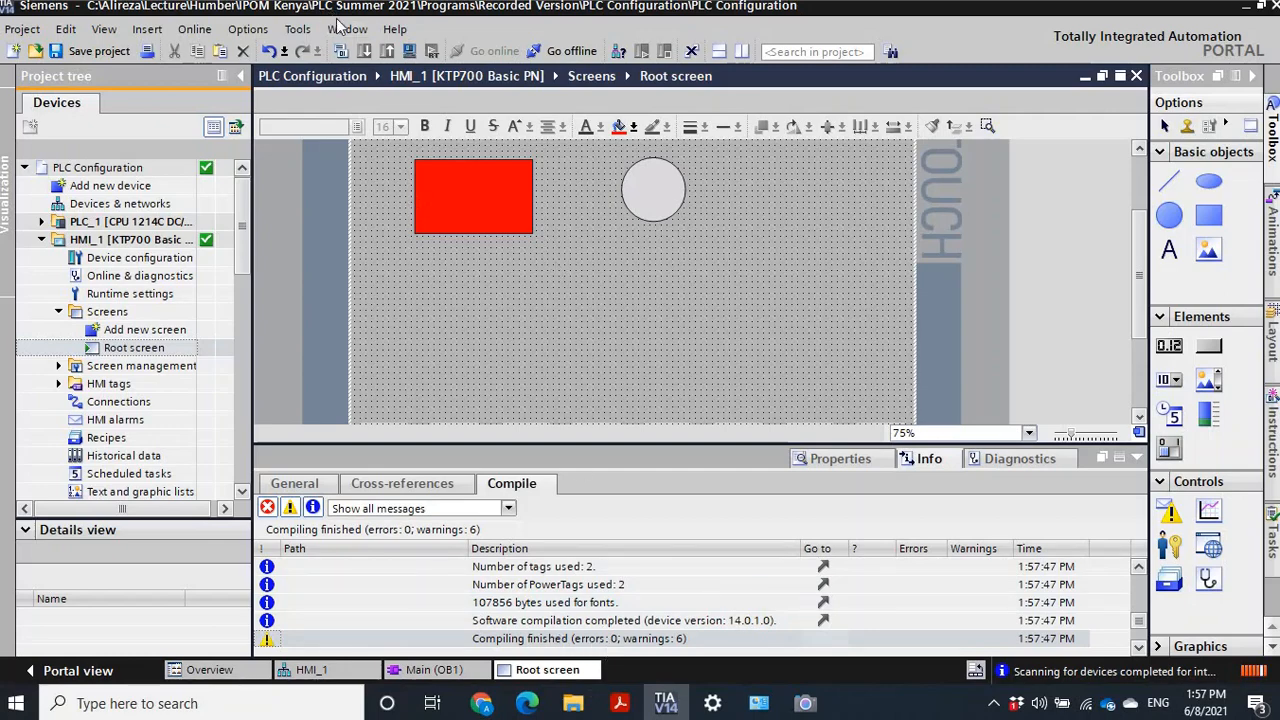
Disconnect the online connection to the HMI so the project goes offline with Root screen selected.
click(96, 241)
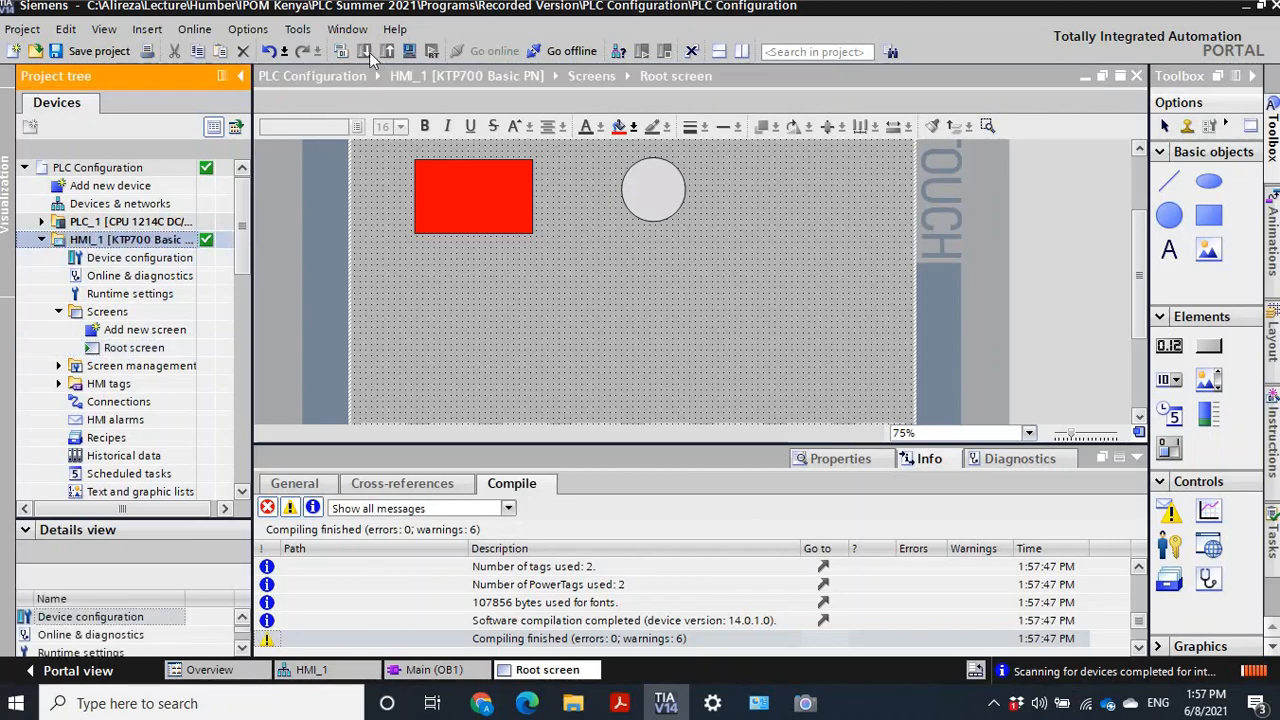
click(112, 349)
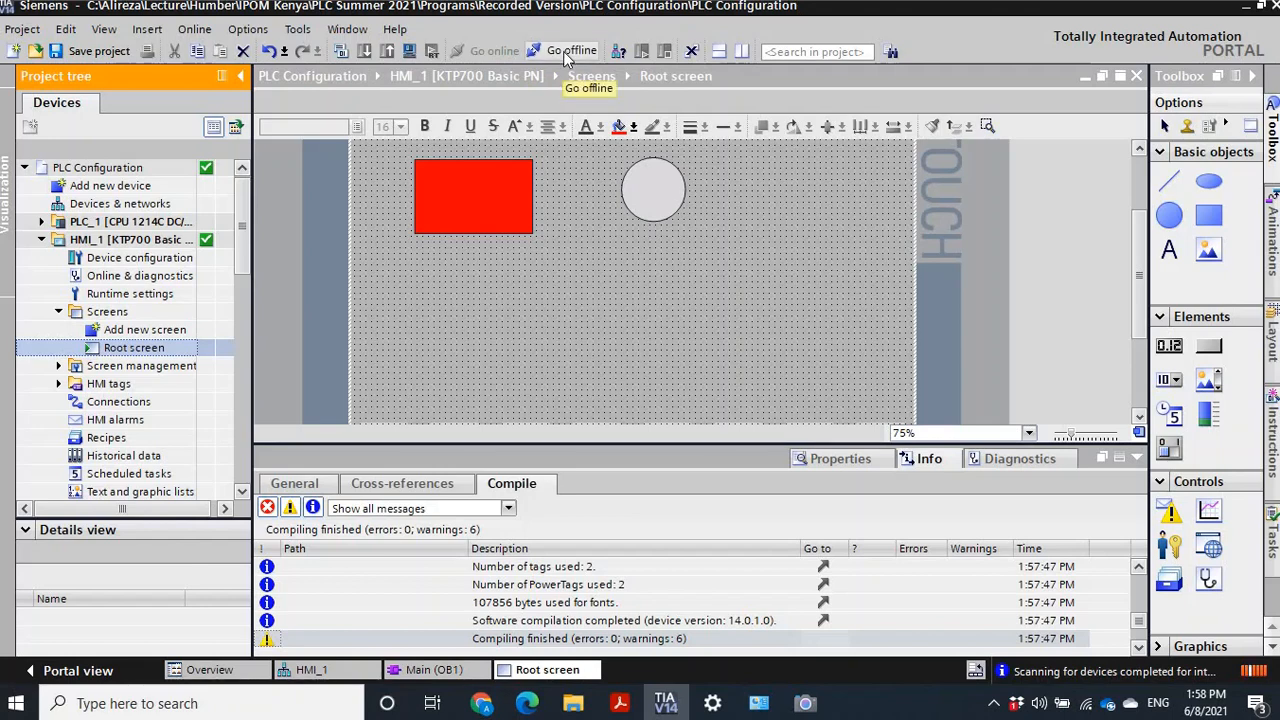
click(563, 51)
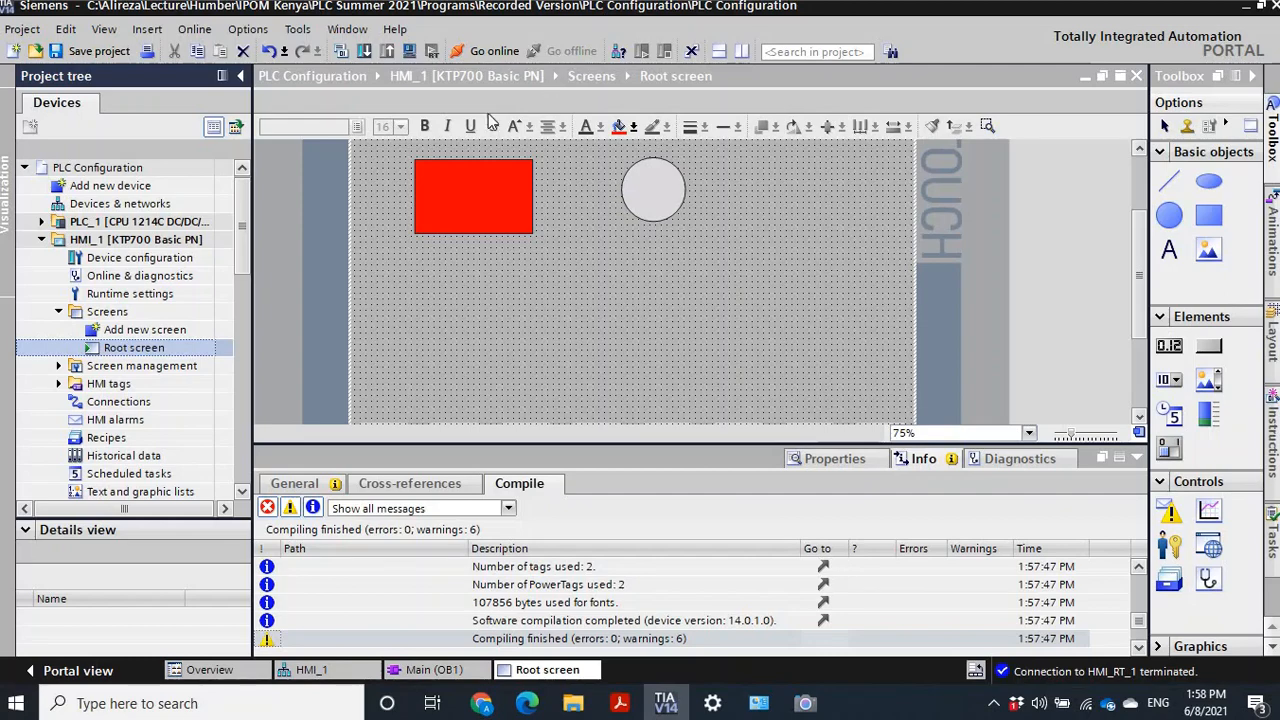
Download the project to HMI_1 with Overwrite all enabled, and switch to the Camera app to view the physical panel.
click(365, 52)
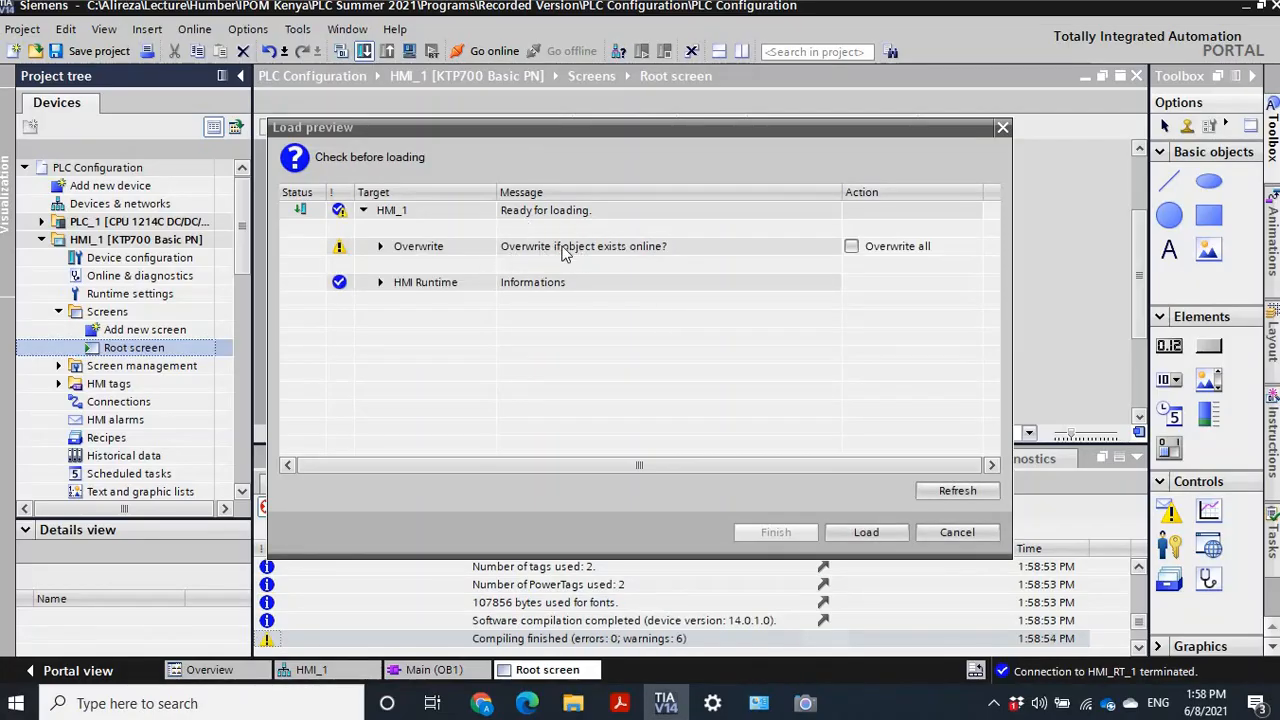
click(851, 247)
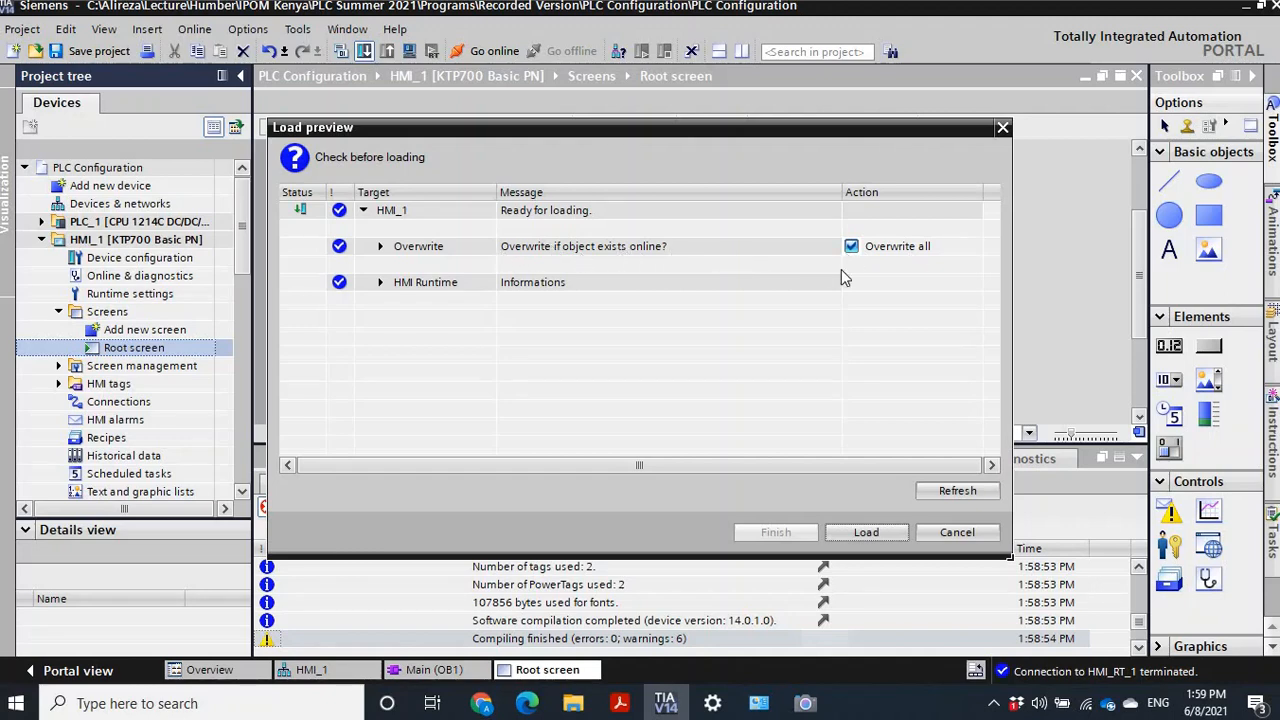
click(871, 532)
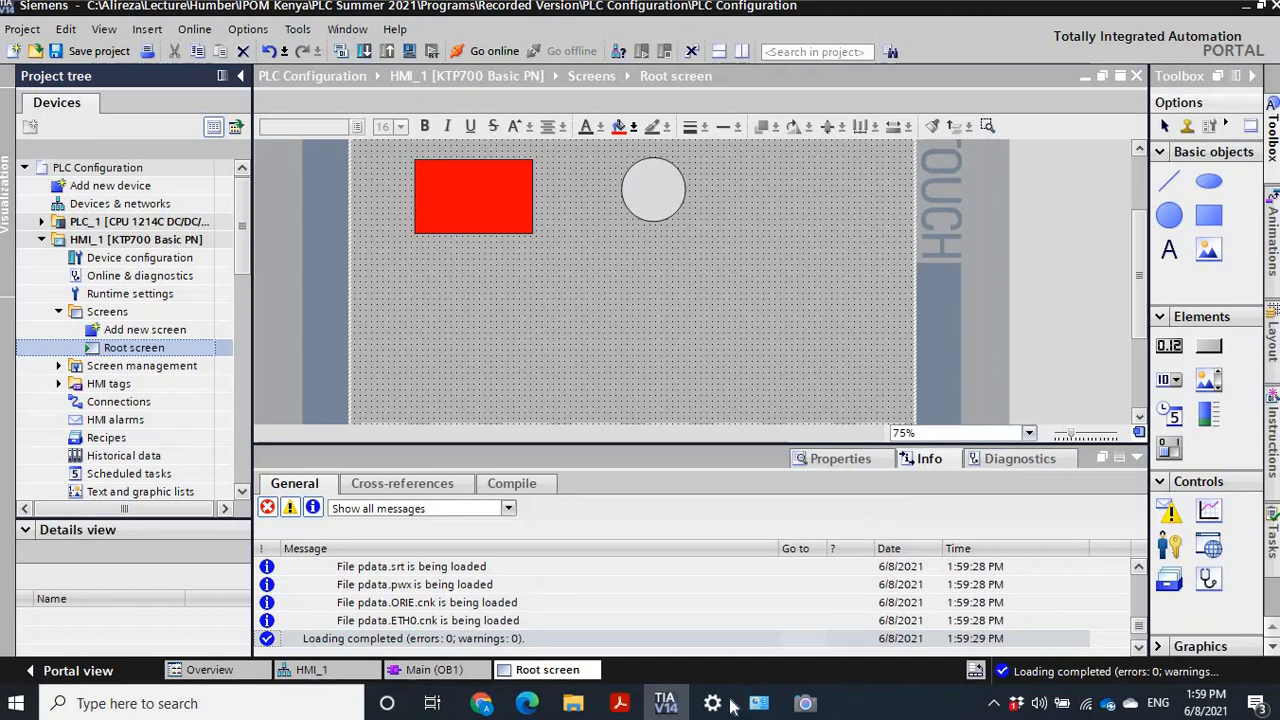
mouse_move(676, 707)
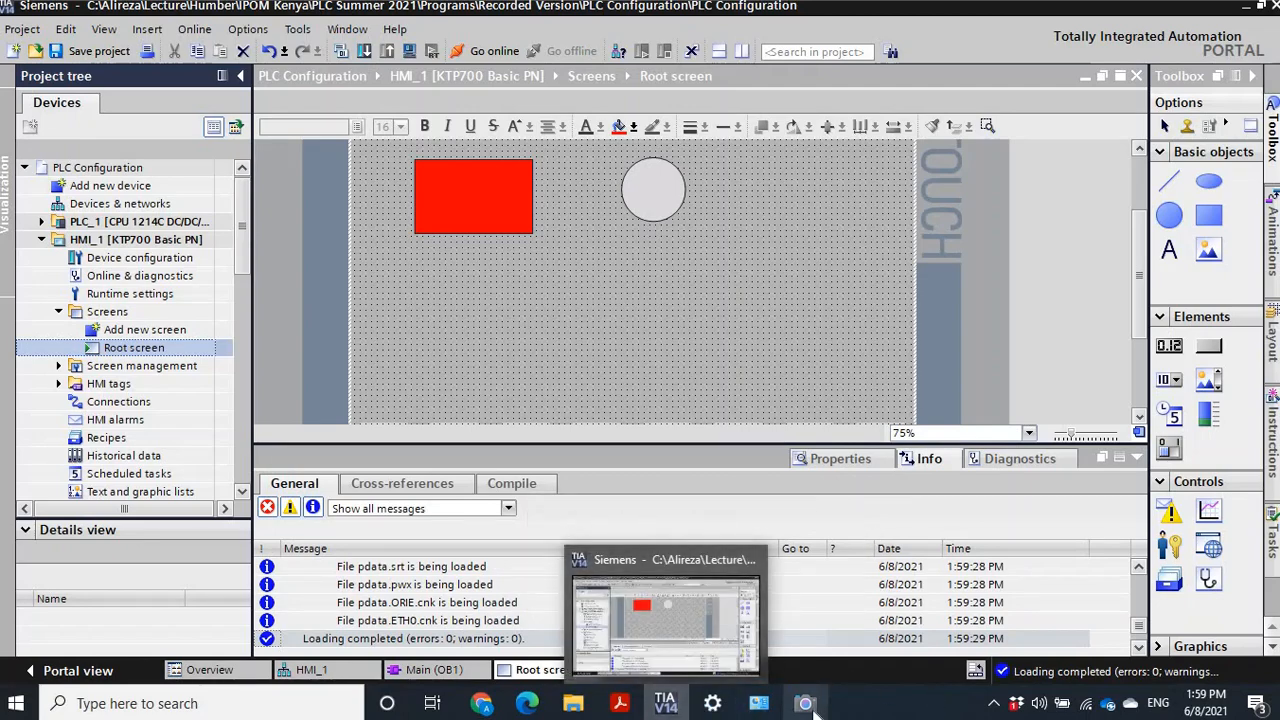
click(805, 703)
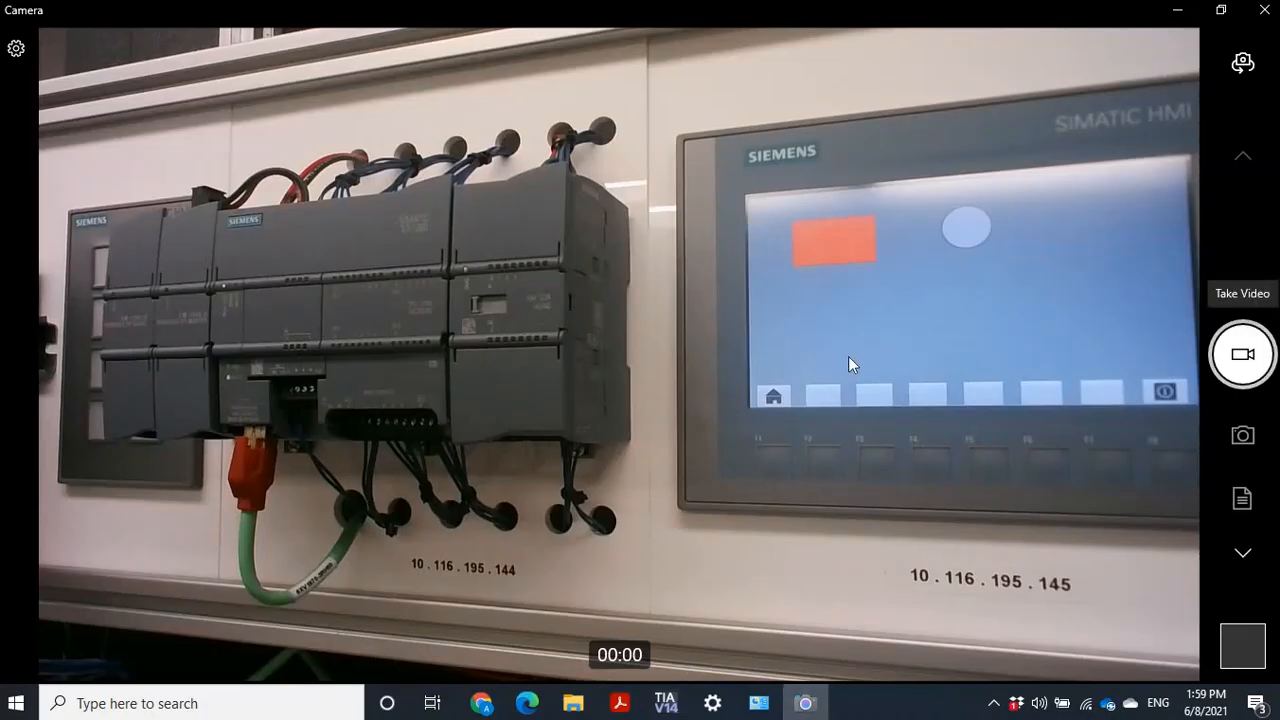